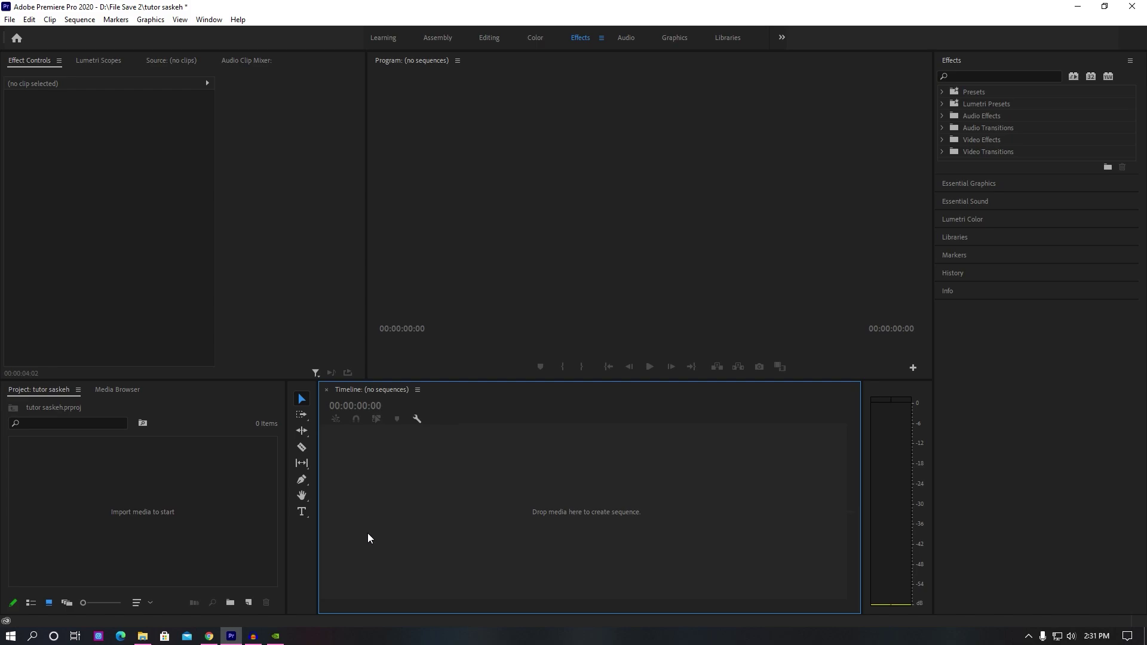
# Create a sequence from the Bahan 1 clip and preview it about three seconds in
pyautogui.click(145, 637)
pyautogui.moveTo(195, 142)
pyautogui.mouseDown()
pyautogui.moveTo(139, 109)
pyautogui.moveTo(231, 638)
pyautogui.moveTo(226, 578)
pyautogui.mouseUp()
pyautogui.click(138, 107)
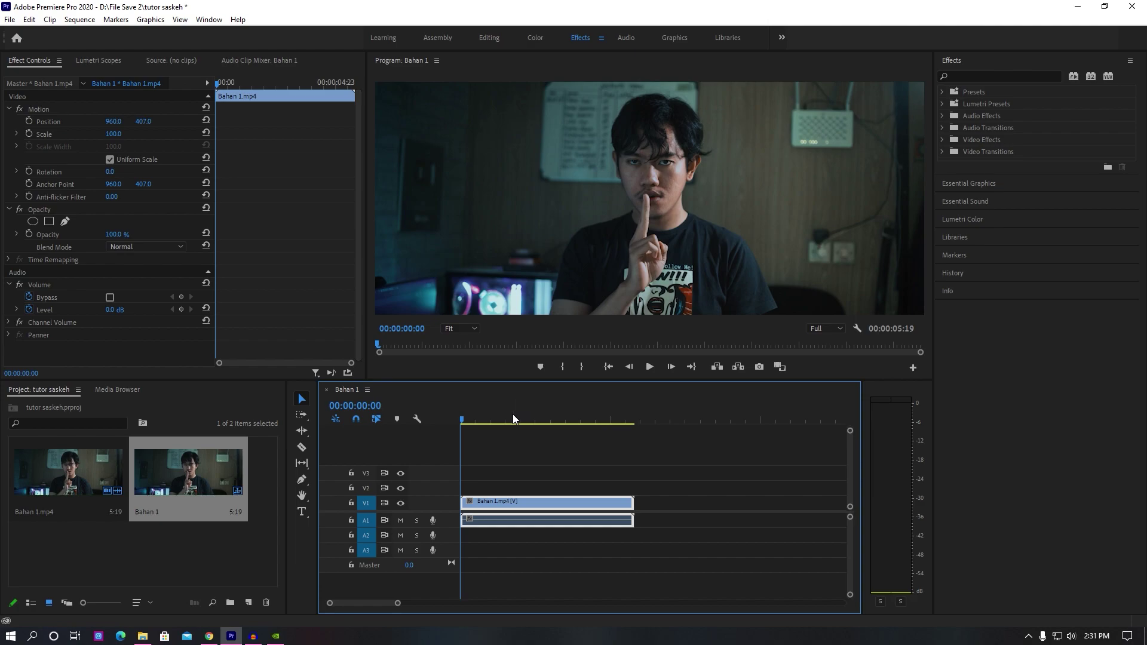
pyautogui.moveTo(509, 420)
pyautogui.mouseDown()
pyautogui.moveTo(588, 424)
pyautogui.moveTo(522, 424)
pyautogui.mouseUp()
# Back in the source folder, select only the Fireball file and start moving it into Premiere
pyautogui.click(142, 637)
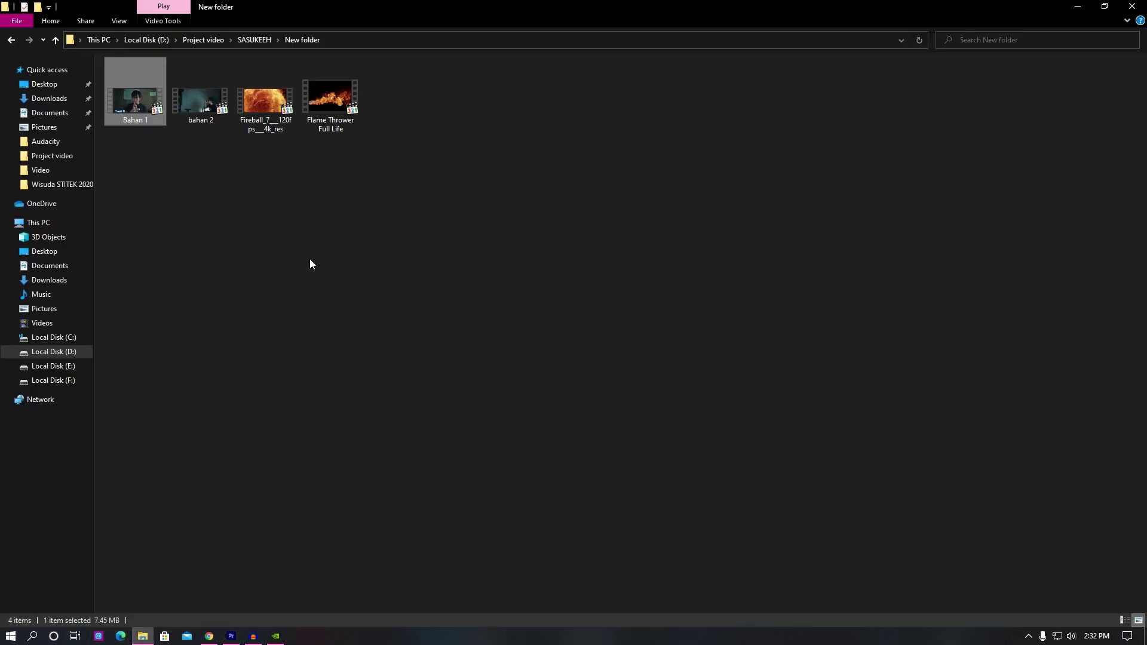
pyautogui.moveTo(361, 184); pyautogui.dragTo(269, 120)
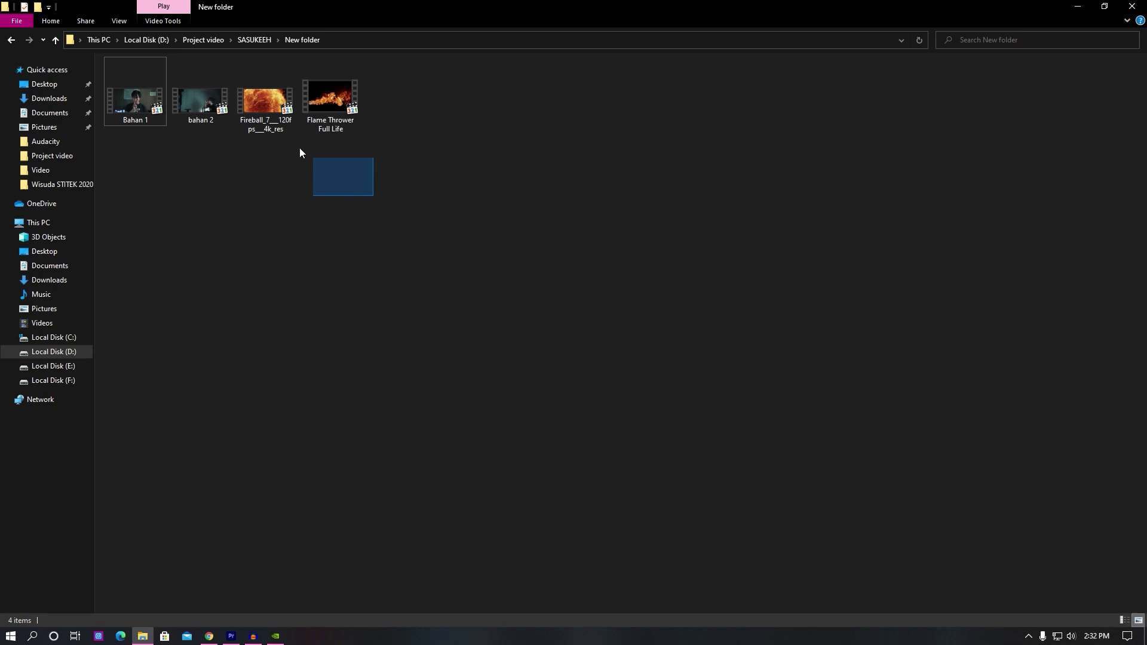
pyautogui.moveTo(413, 181); pyautogui.dragTo(255, 114)
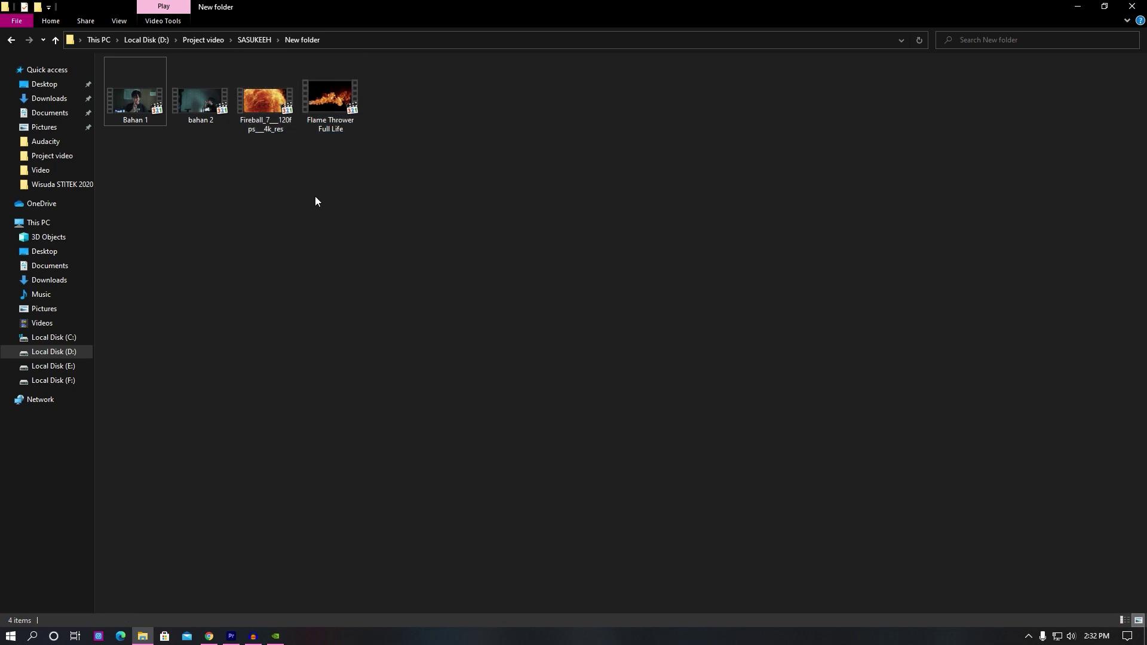
pyautogui.click(273, 103)
pyautogui.moveTo(265, 113); pyautogui.dragTo(273, 493)
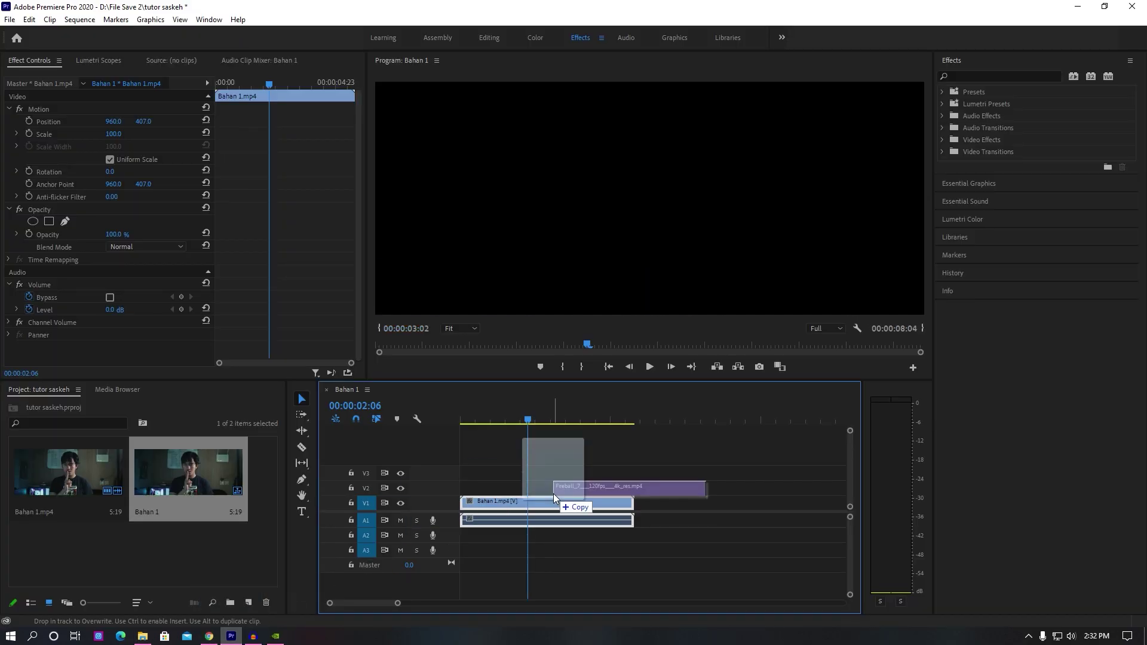
# Drop the Fireball_7 clip on track V2 above Bahan 1, preview it, and select it
pyautogui.moveTo(229, 620); pyautogui.dragTo(553, 493)
pyautogui.moveTo(571, 422)
pyautogui.mouseDown()
pyautogui.moveTo(561, 422)
pyautogui.moveTo(582, 423)
pyautogui.mouseUp()
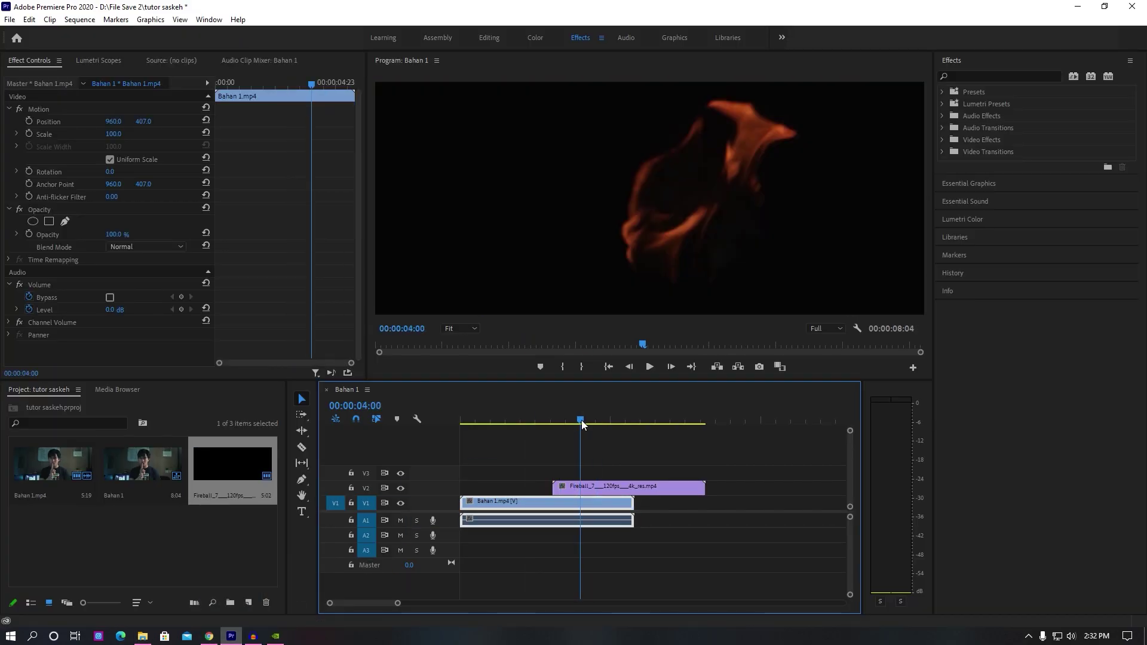
pyautogui.click(586, 487)
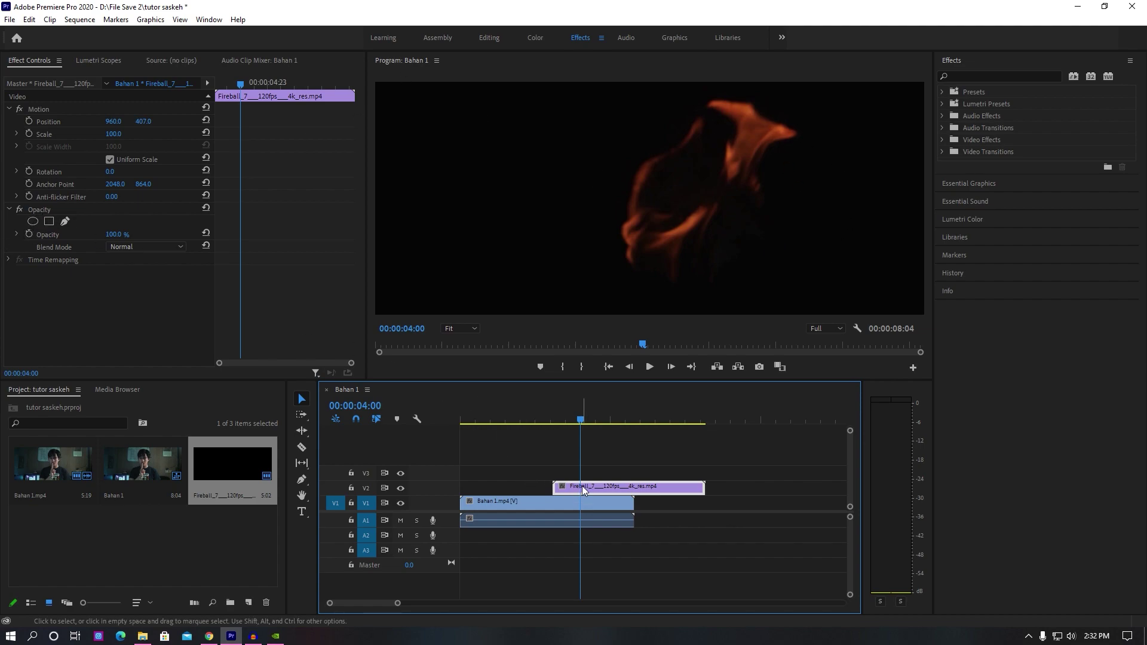
# Set the Fireball clip's blend mode to Linear Dodge (Add) and preview the composite
pyautogui.click(130, 247)
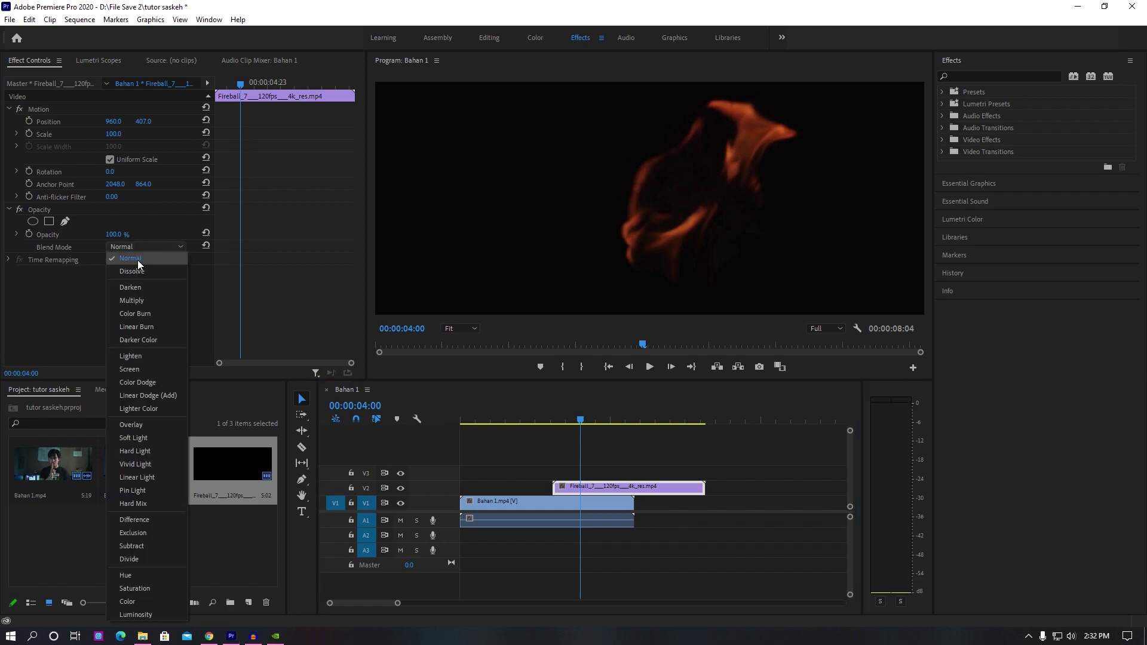
pyautogui.click(153, 400)
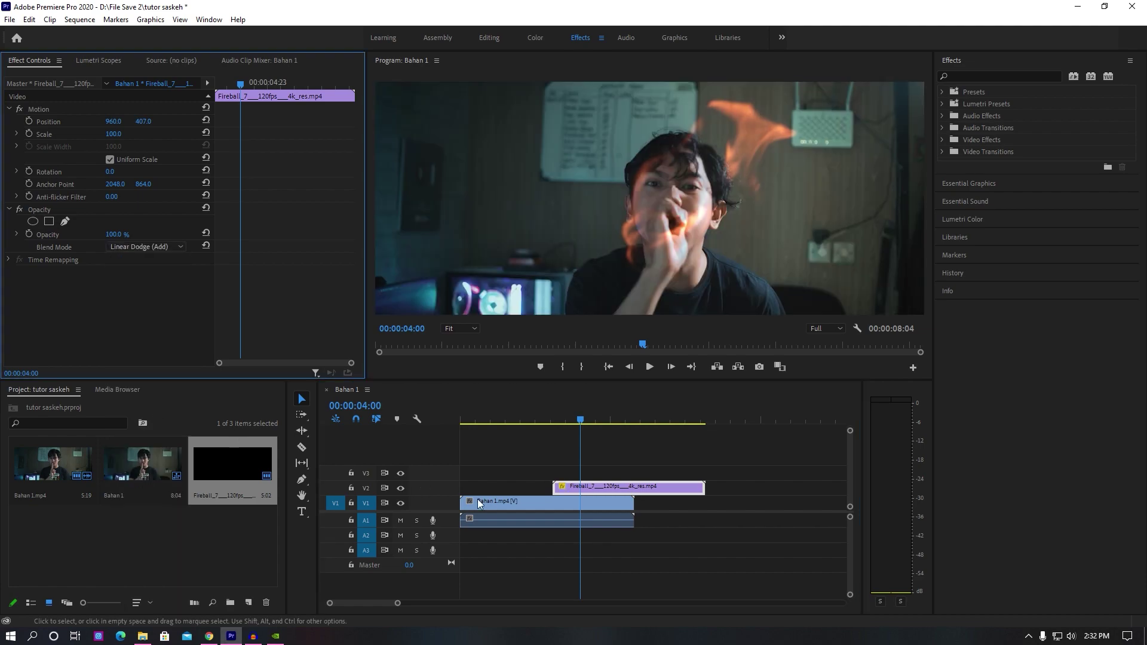
pyautogui.moveTo(556, 423); pyautogui.dragTo(583, 425)
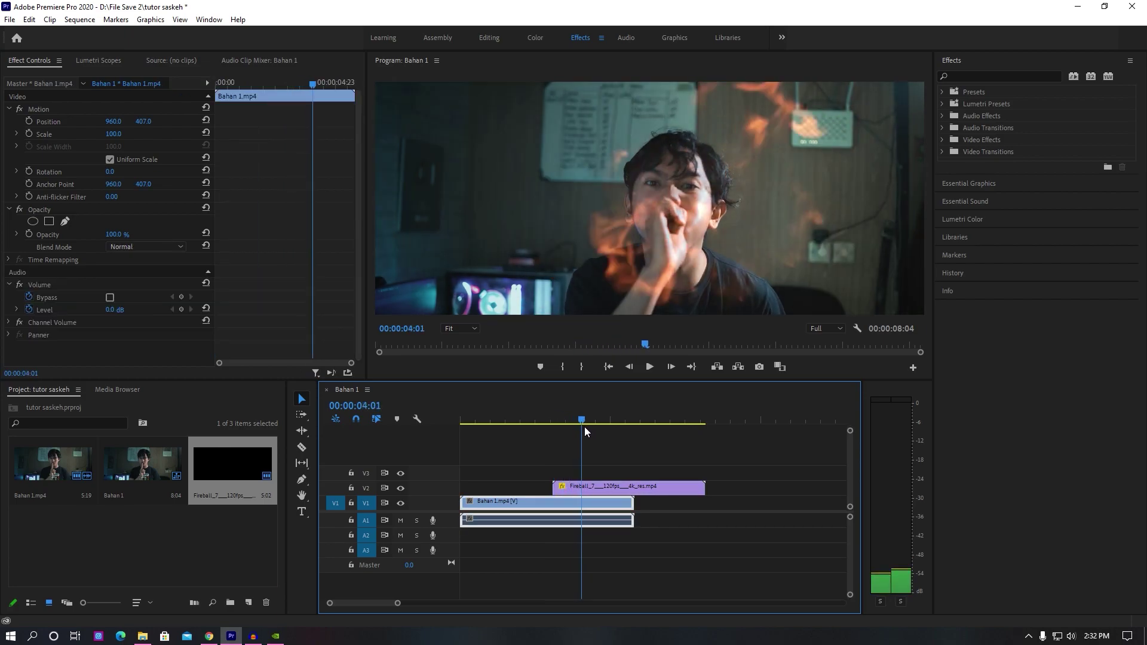
pyautogui.moveTo(583, 426); pyautogui.dragTo(589, 425)
# Trim the Fireball clip to start at 00:00:03:23, then start scaling it down
pyautogui.moveTo(397, 603); pyautogui.dragTo(372, 603)
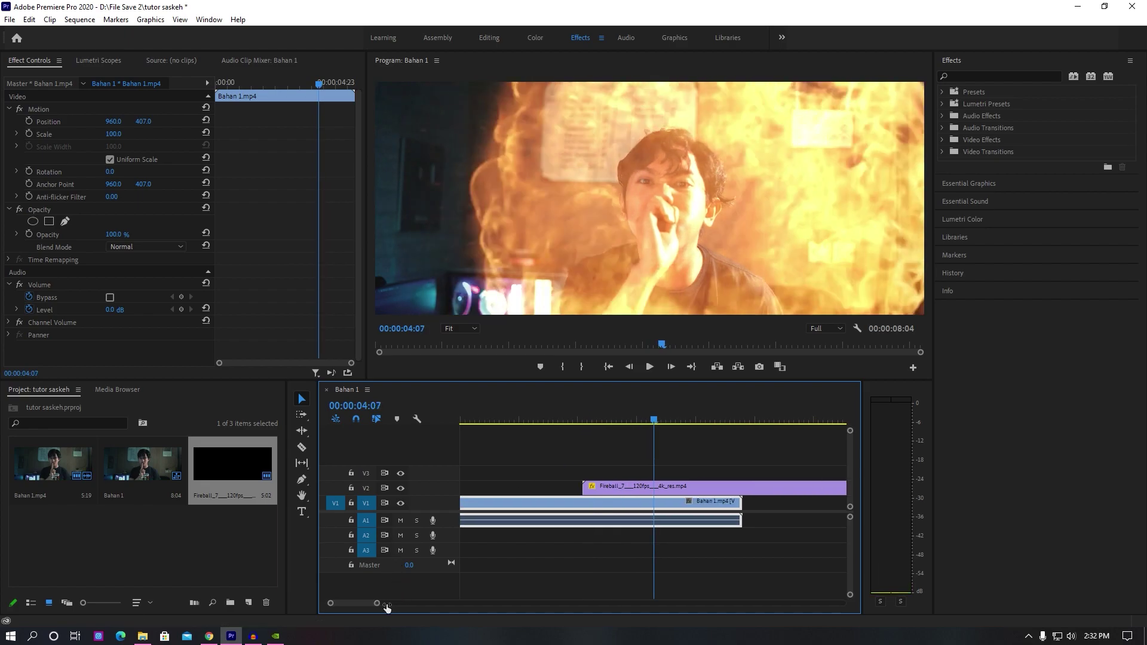
pyautogui.click(638, 422)
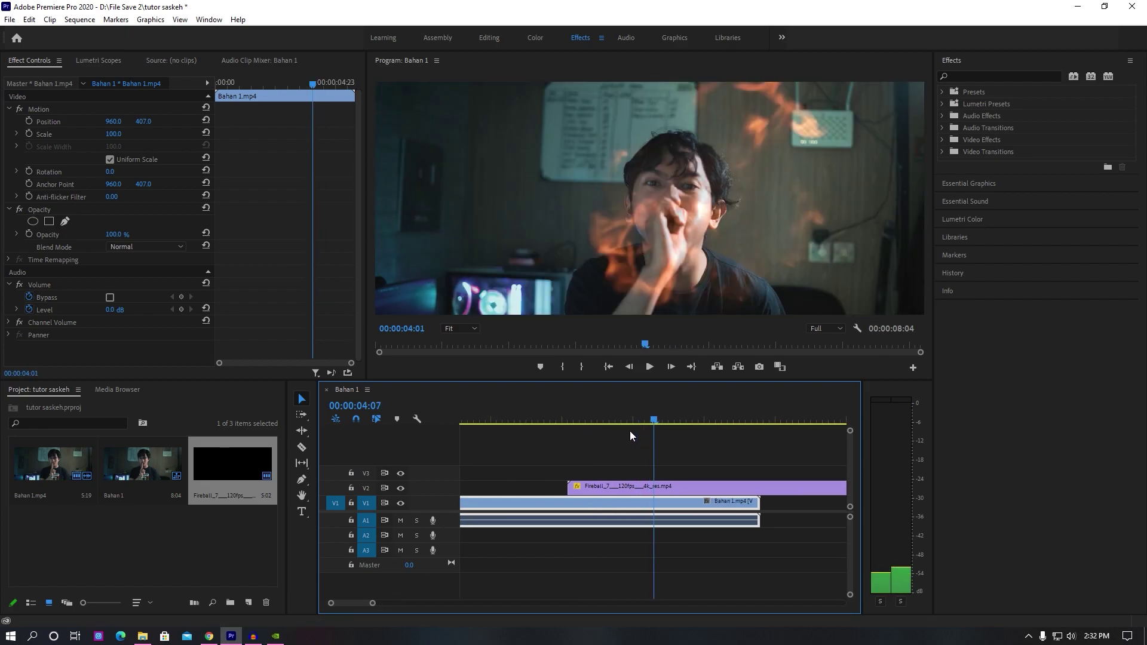
pyautogui.moveTo(638, 421); pyautogui.dragTo(628, 421)
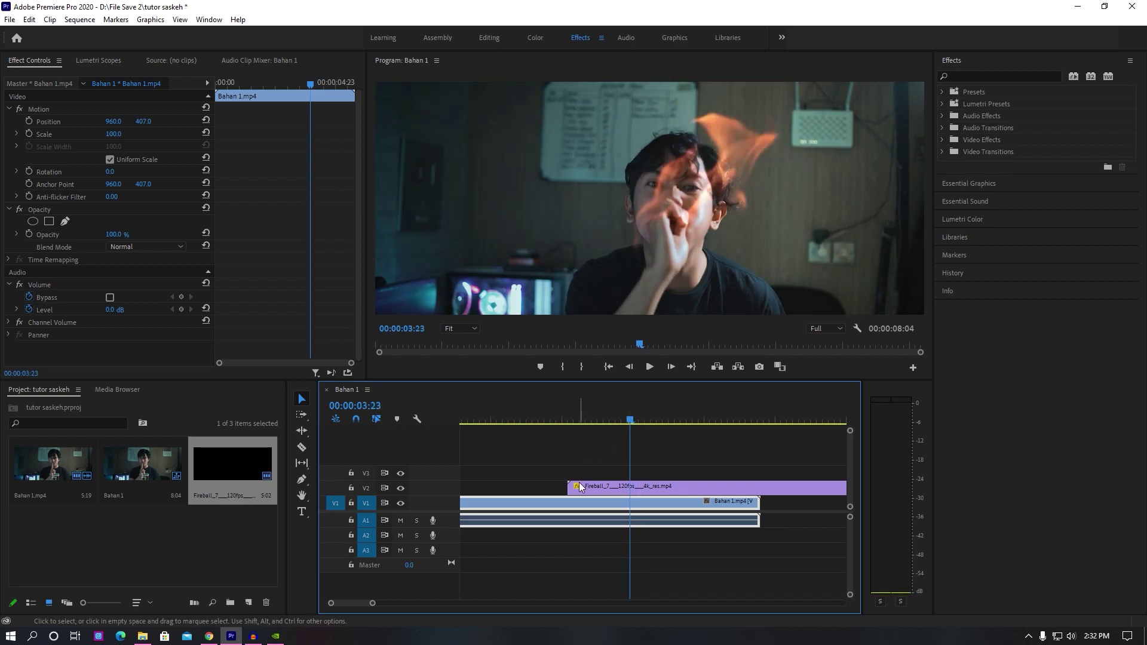
pyautogui.moveTo(602, 489); pyautogui.dragTo(632, 488)
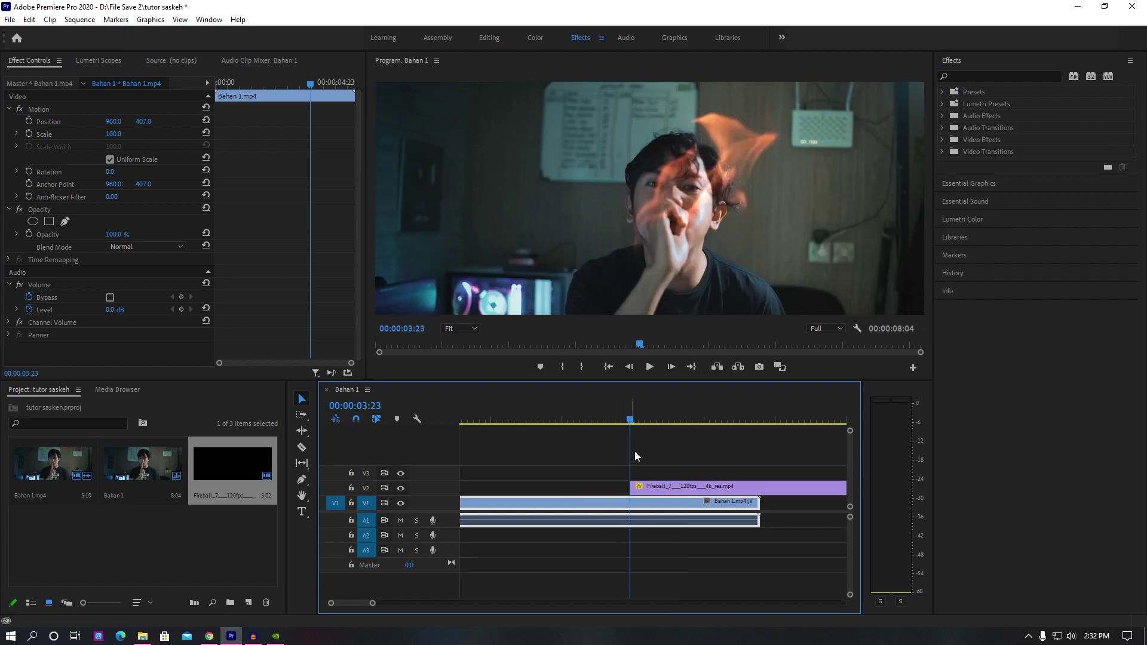
pyautogui.click(657, 485)
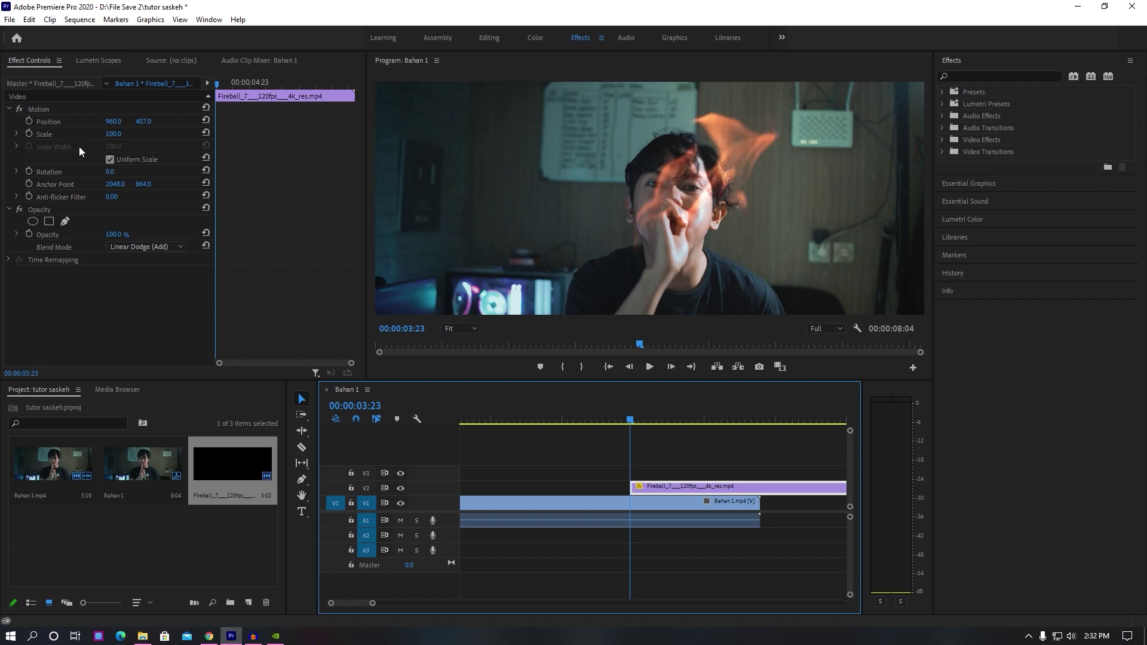
pyautogui.moveTo(119, 137); pyautogui.dragTo(68, 137)
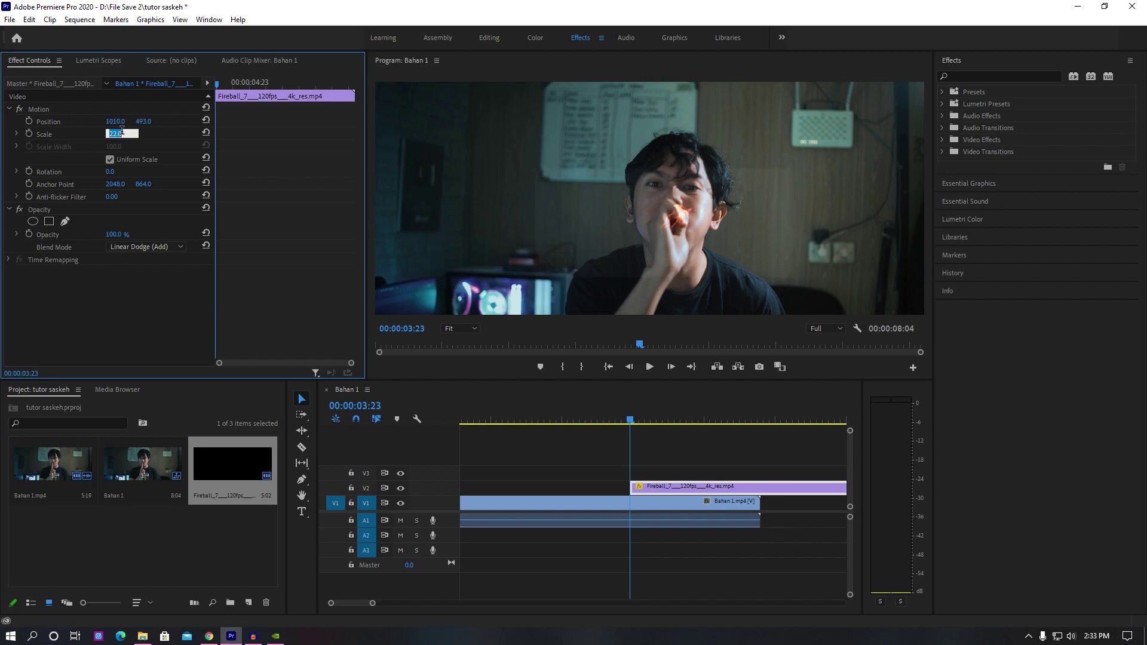
# Set the fireball scale to 20, then keyframe position and scale 38 around 4:03
pyautogui.write('20')
pyautogui.press('Return')
pyautogui.click(30, 120)
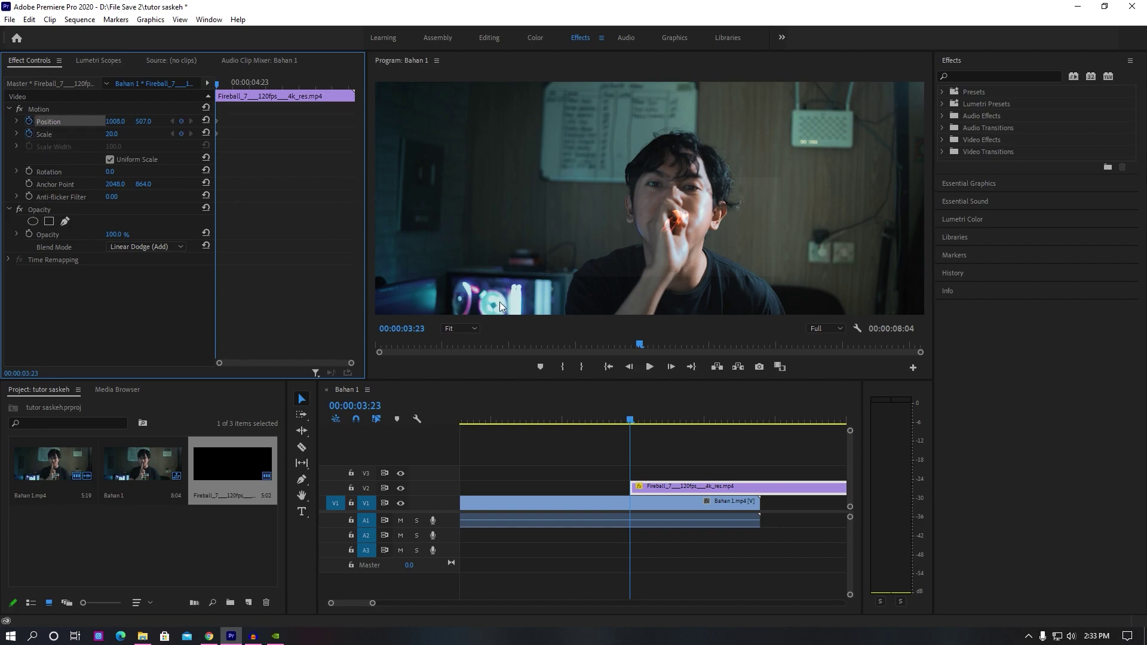
pyautogui.moveTo(634, 414); pyautogui.dragTo(643, 422)
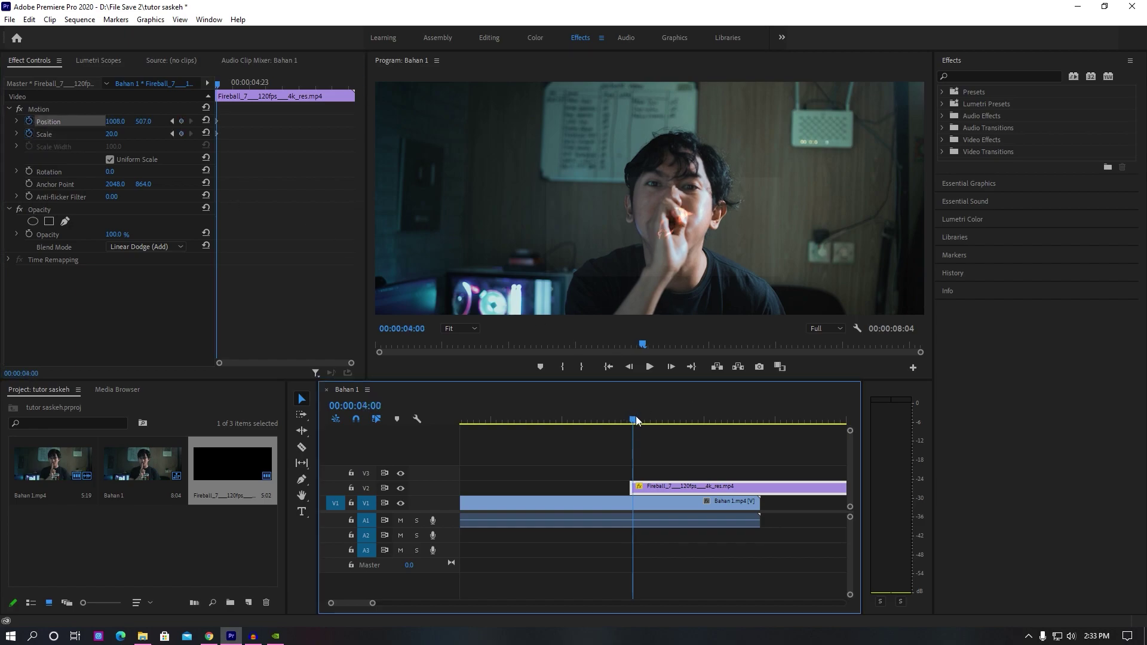
pyautogui.moveTo(112, 134); pyautogui.dragTo(98, 123)
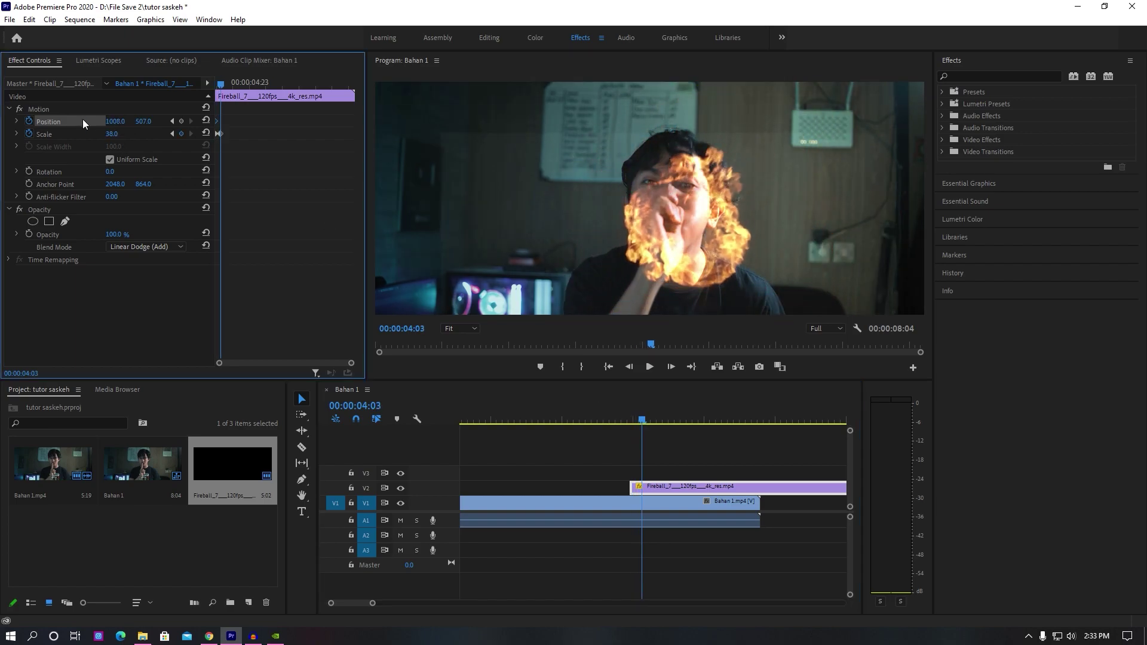
# Raise the fireball and keyframe its scale to 69 at 04:09
pyautogui.click(645, 421)
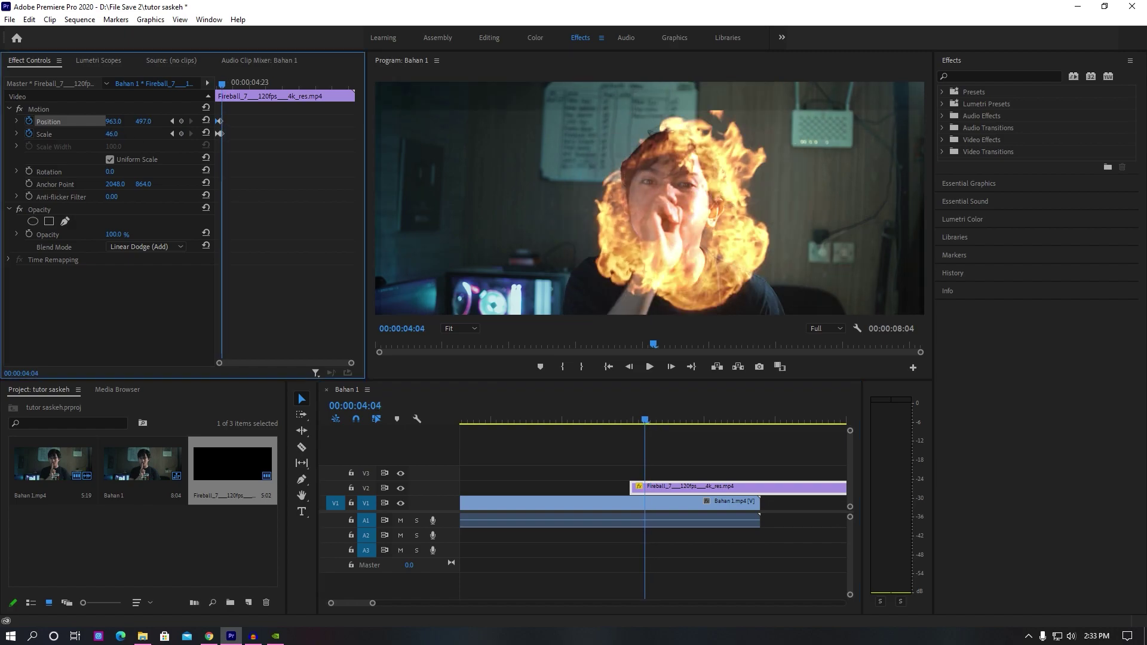
pyautogui.moveTo(144, 121); pyautogui.dragTo(117, 126)
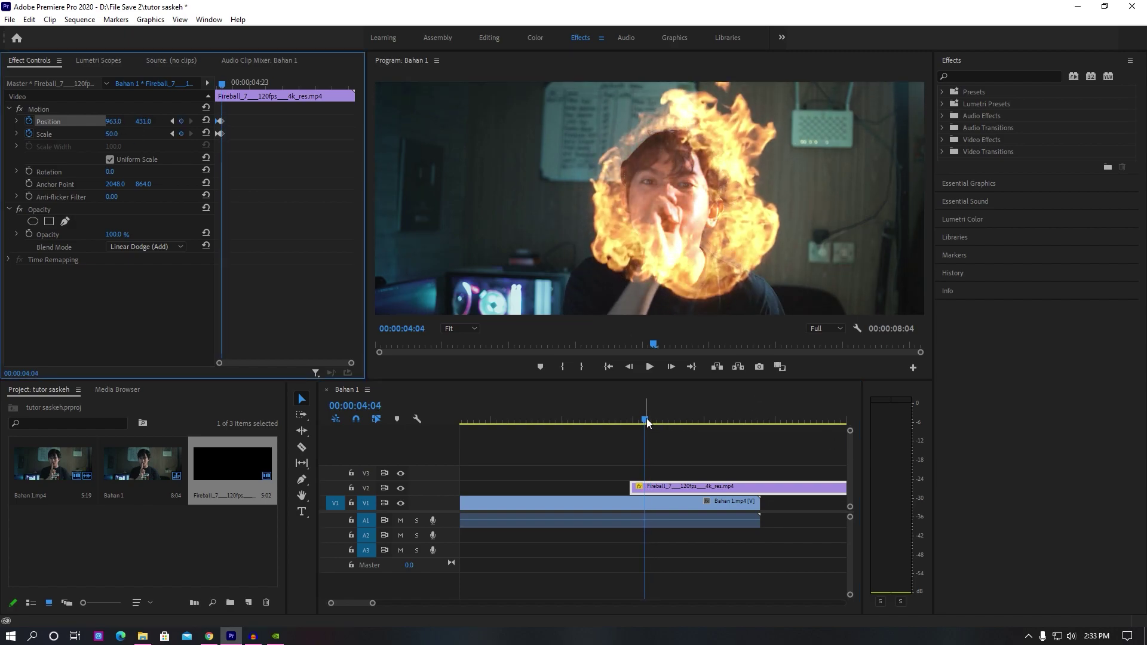
pyautogui.moveTo(647, 418); pyautogui.dragTo(661, 421)
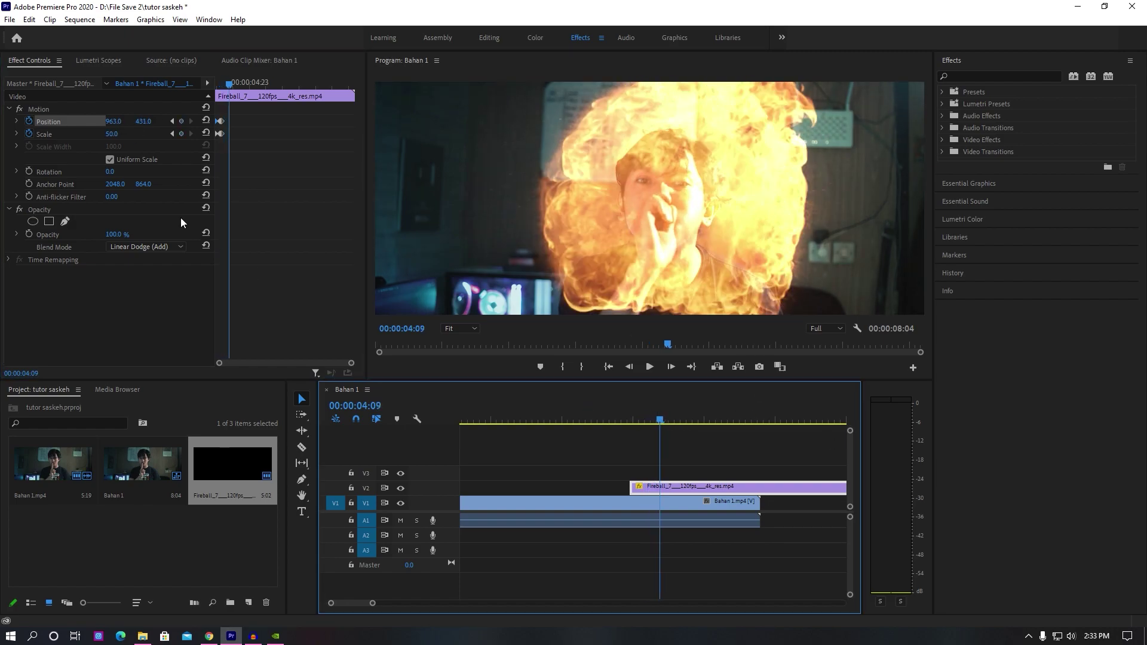
pyautogui.click(107, 134)
pyautogui.moveTo(111, 134); pyautogui.dragTo(113, 134)
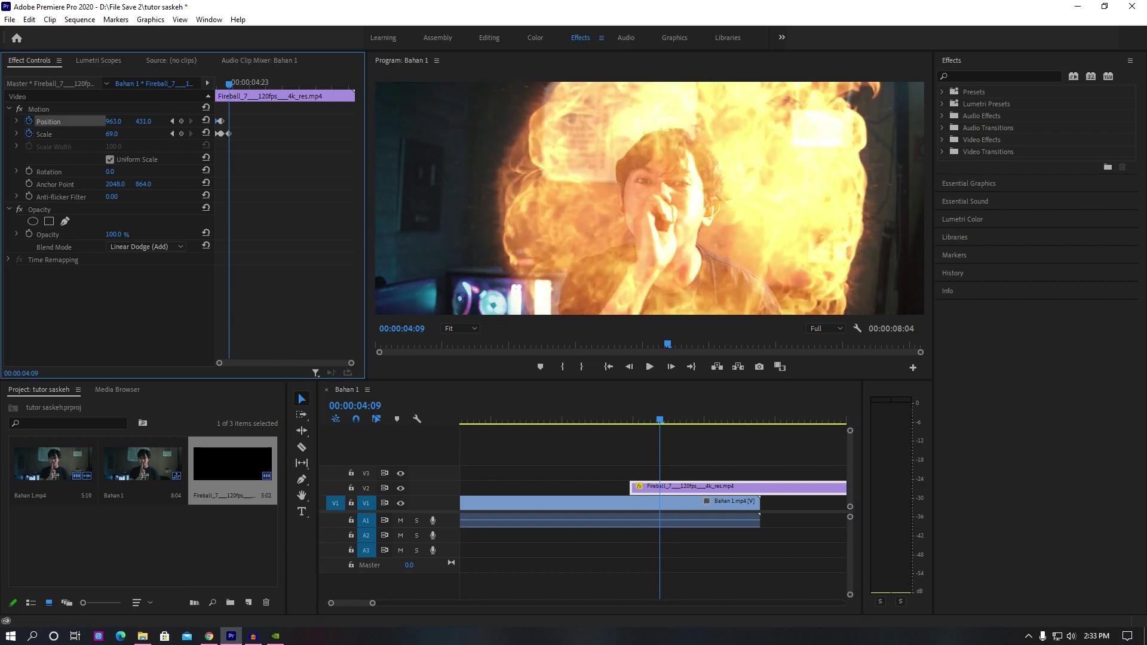
# Grow the fireball to about 91 at 04:13 to fill the frame, then preview
pyautogui.moveTo(670, 423); pyautogui.dragTo(672, 424)
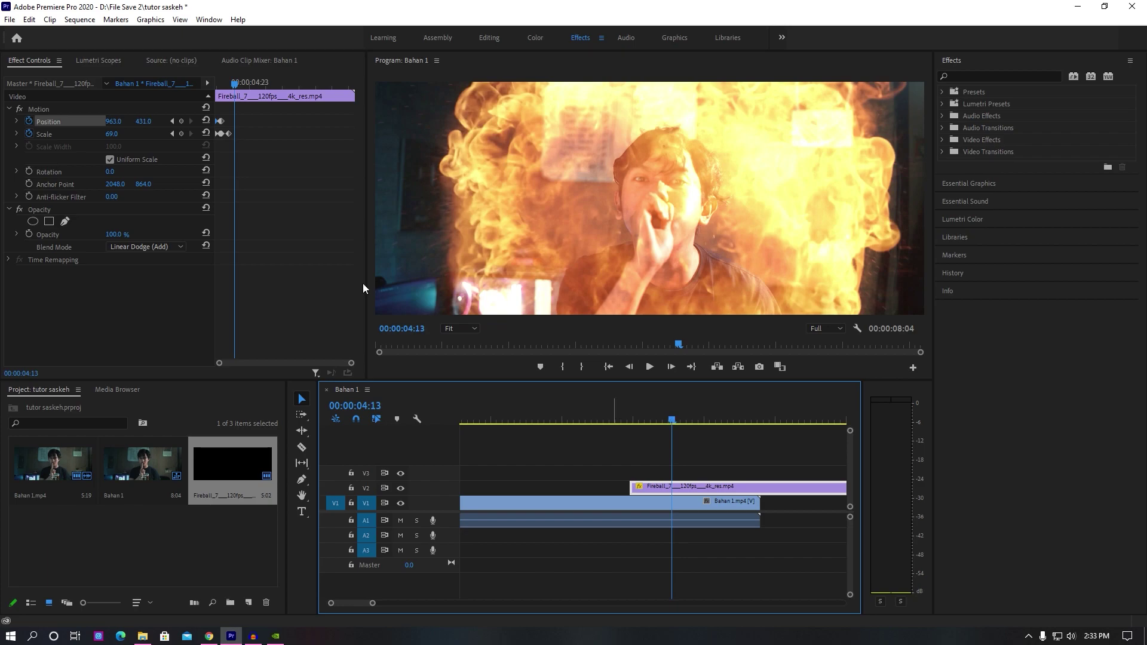
pyautogui.moveTo(110, 139); pyautogui.dragTo(128, 138)
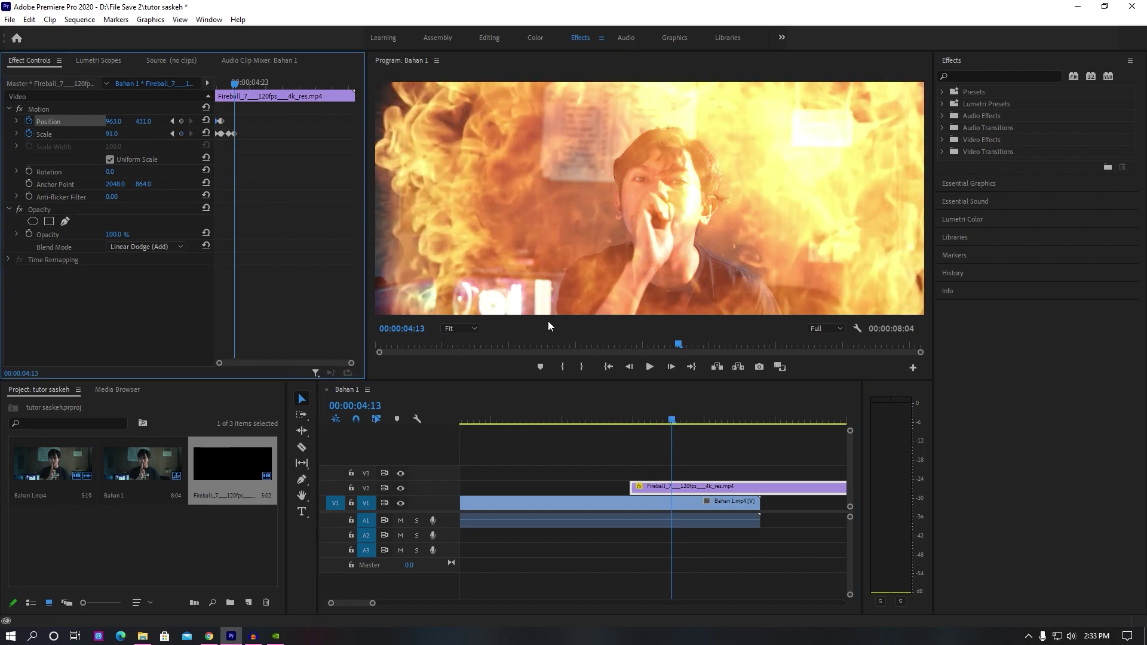
pyautogui.moveTo(673, 420)
pyautogui.mouseDown()
pyautogui.moveTo(704, 420)
pyautogui.moveTo(628, 420)
pyautogui.moveTo(670, 424)
pyautogui.moveTo(642, 420)
pyautogui.mouseUp()
pyautogui.click(683, 489)
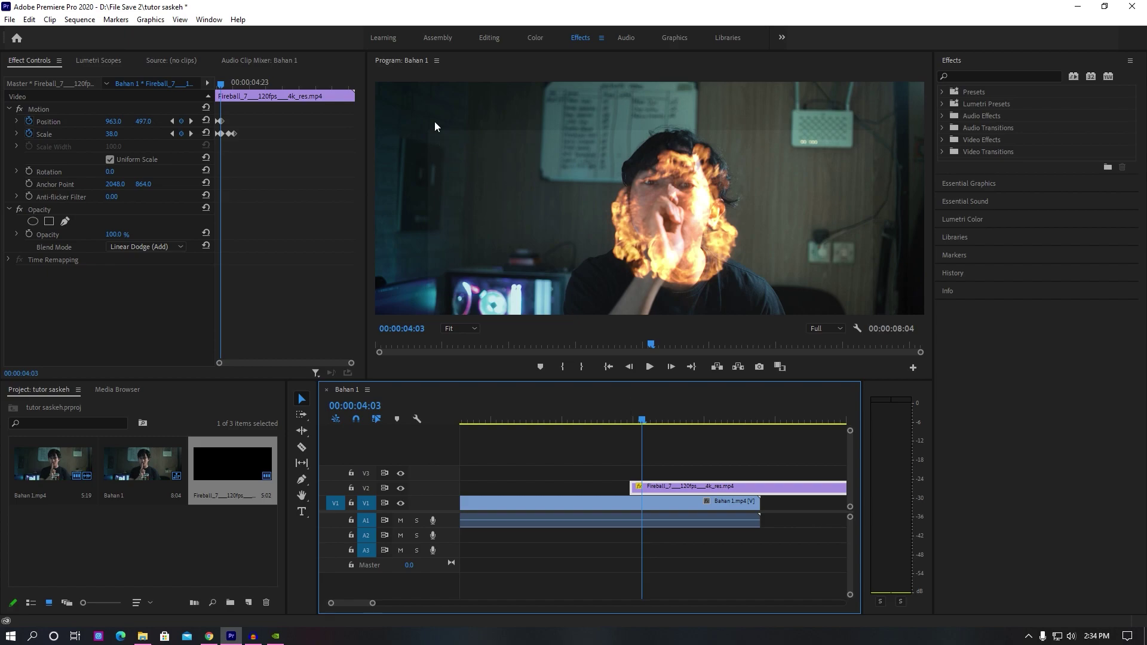
# In Lumetri Color, raise the fireball's contrast and pull the RGB curve black point down
pyautogui.click(973, 220)
pyautogui.click(978, 172)
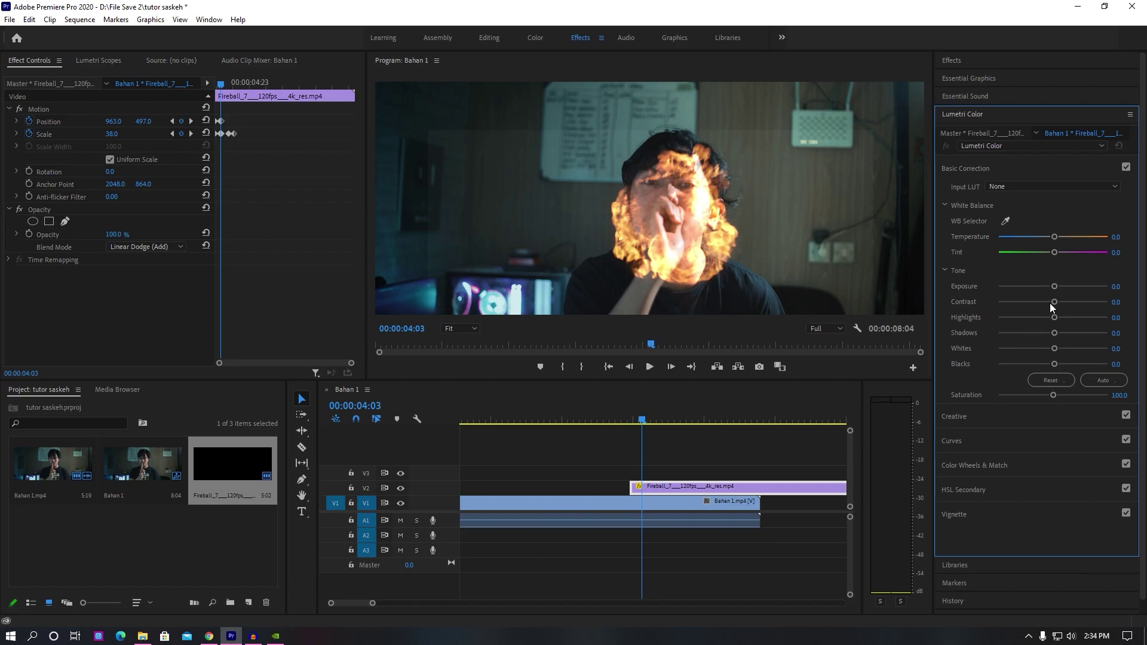
pyautogui.moveTo(1054, 304); pyautogui.dragTo(1092, 311)
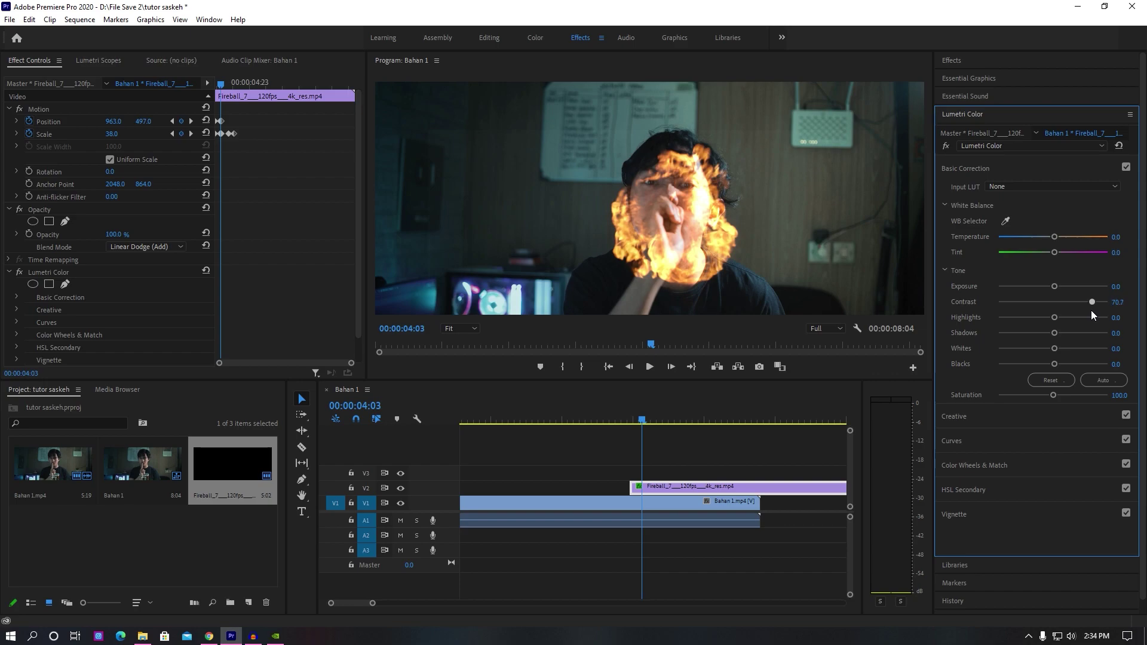
pyautogui.click(962, 443)
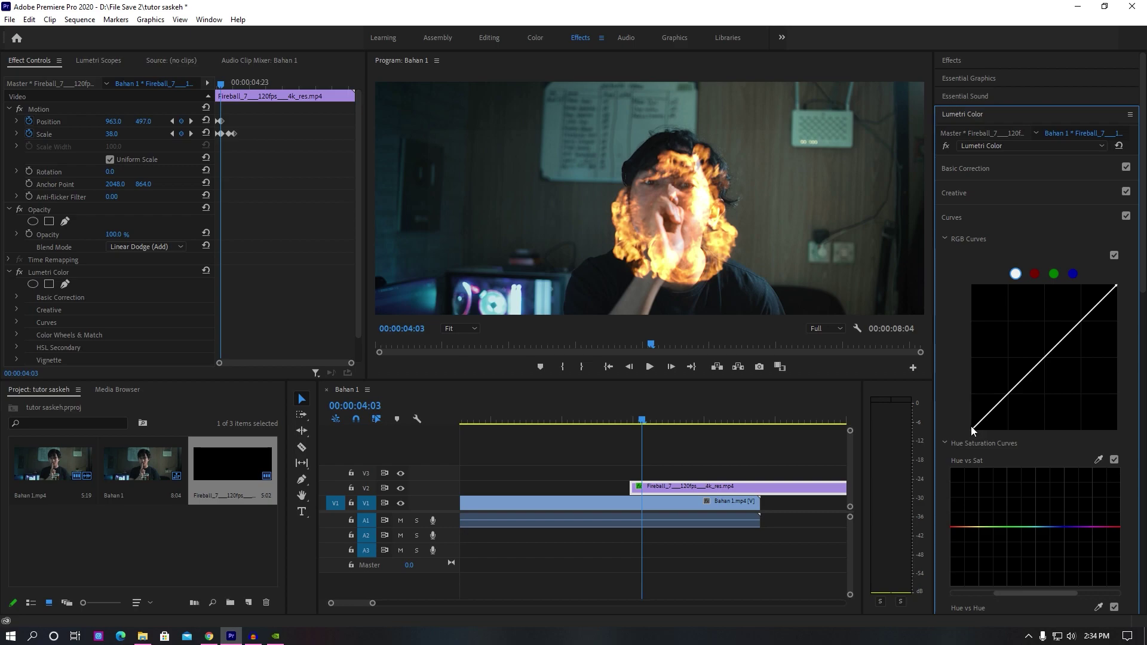
pyautogui.moveTo(972, 430); pyautogui.dragTo(979, 437)
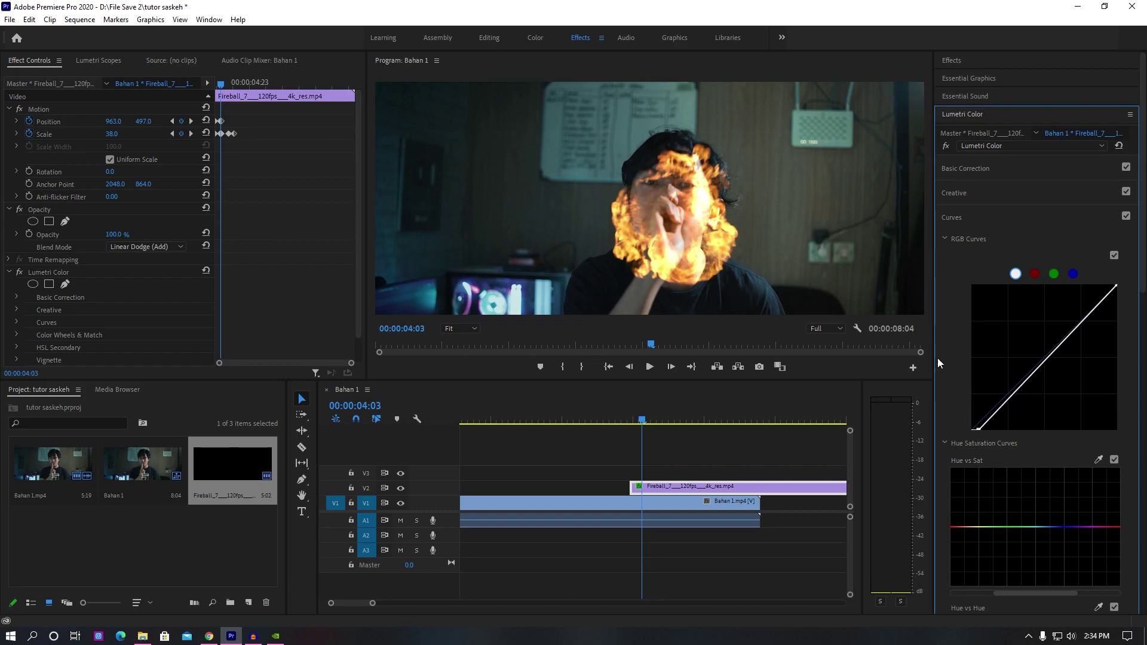
pyautogui.click(981, 168)
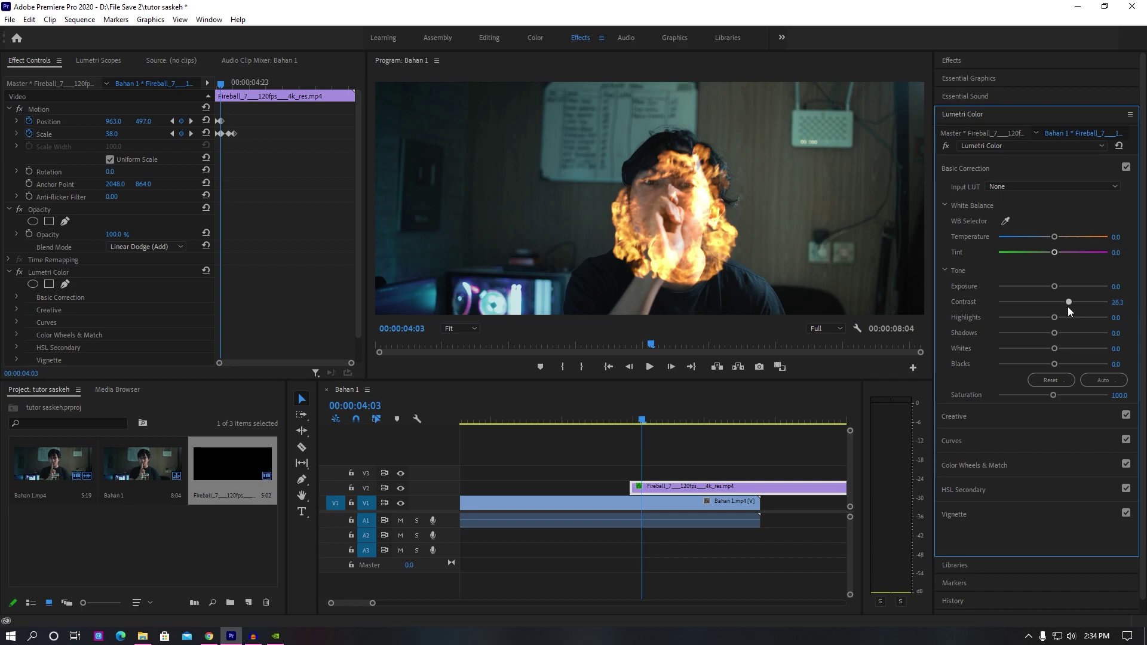
# Brighten the fireball's highlights and raise its whites slightly, previewing around 04:08
pyautogui.moveTo(636, 421); pyautogui.dragTo(660, 423)
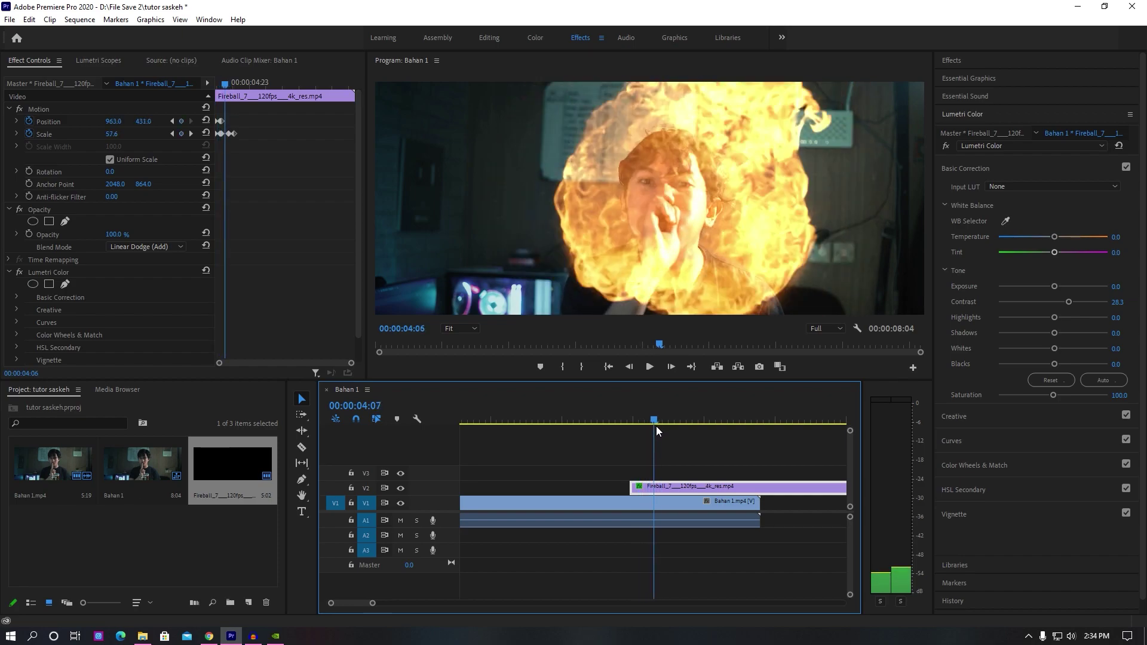
pyautogui.moveTo(660, 423); pyautogui.dragTo(657, 423)
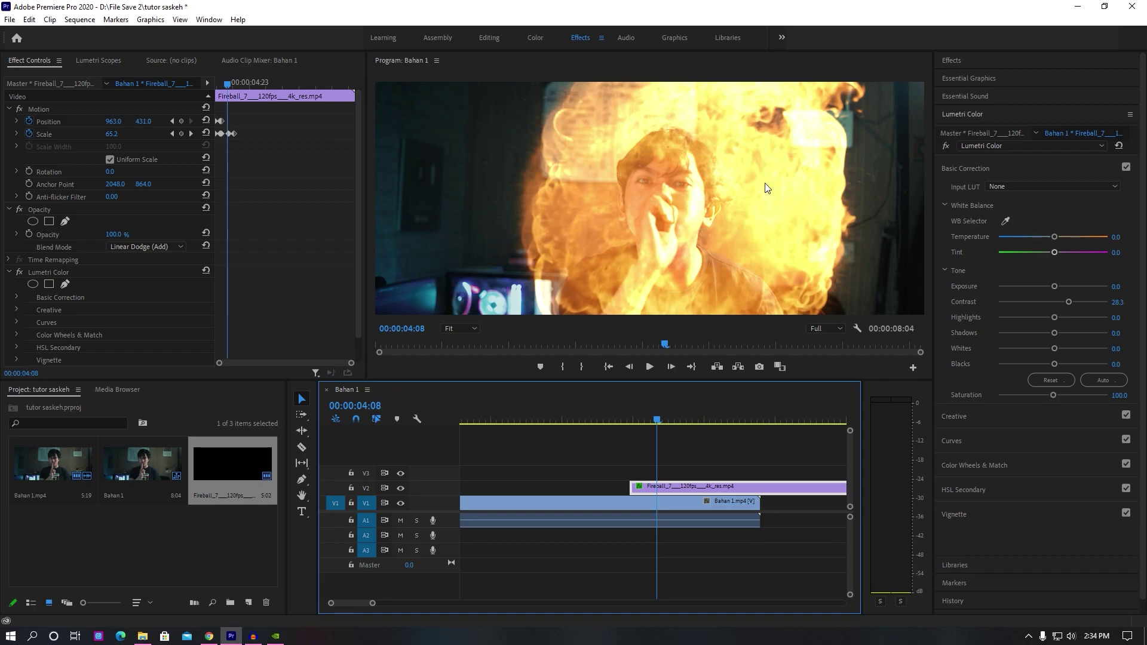
pyautogui.moveTo(1056, 318); pyautogui.dragTo(1066, 320)
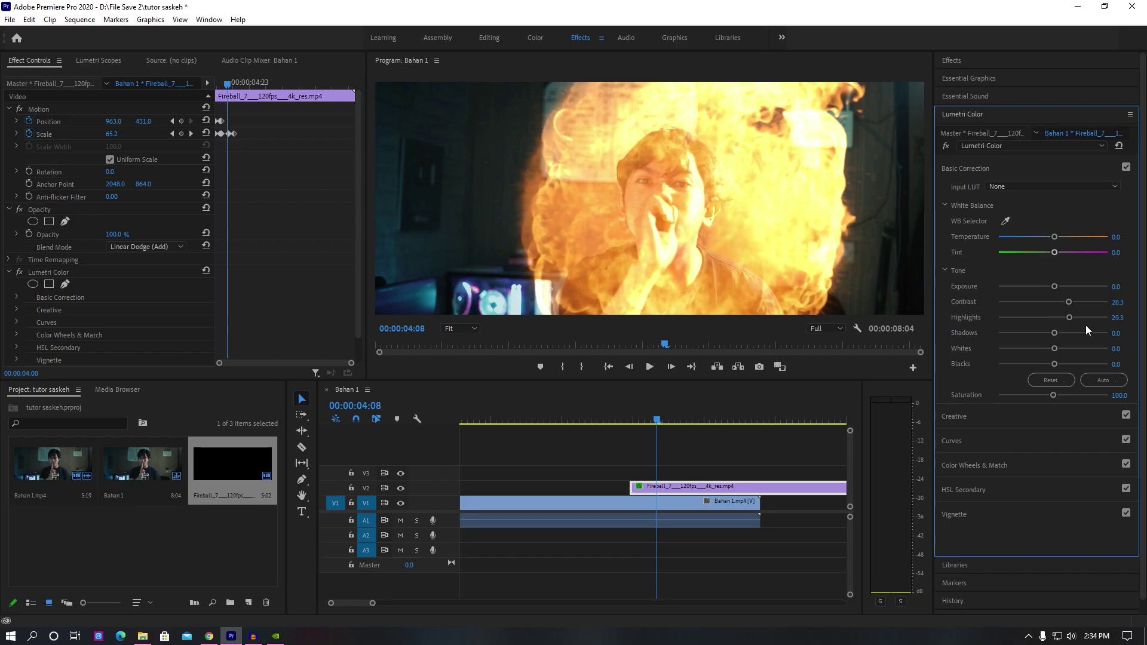
pyautogui.moveTo(1055, 349); pyautogui.dragTo(1060, 349)
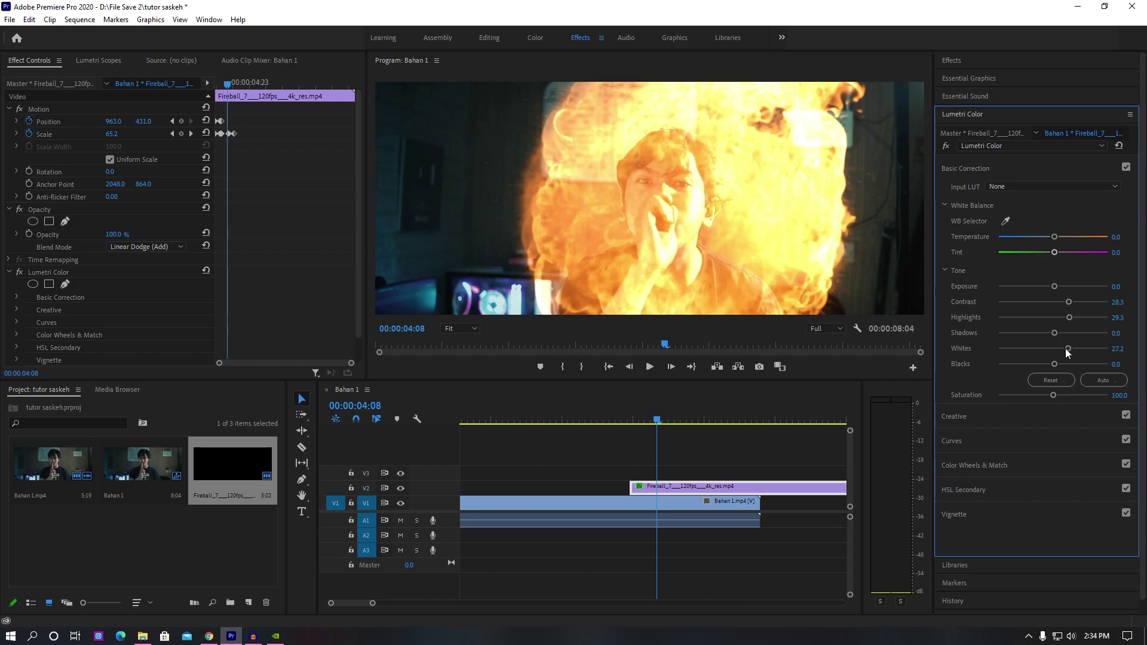
pyautogui.moveTo(1073, 352); pyautogui.dragTo(1059, 354)
# Move the fireball to V3 and cut it to end with Bahan 1.mp4 at 5:19
pyautogui.moveTo(624, 420); pyautogui.dragTo(654, 419)
pyautogui.moveTo(675, 489); pyautogui.dragTo(675, 473)
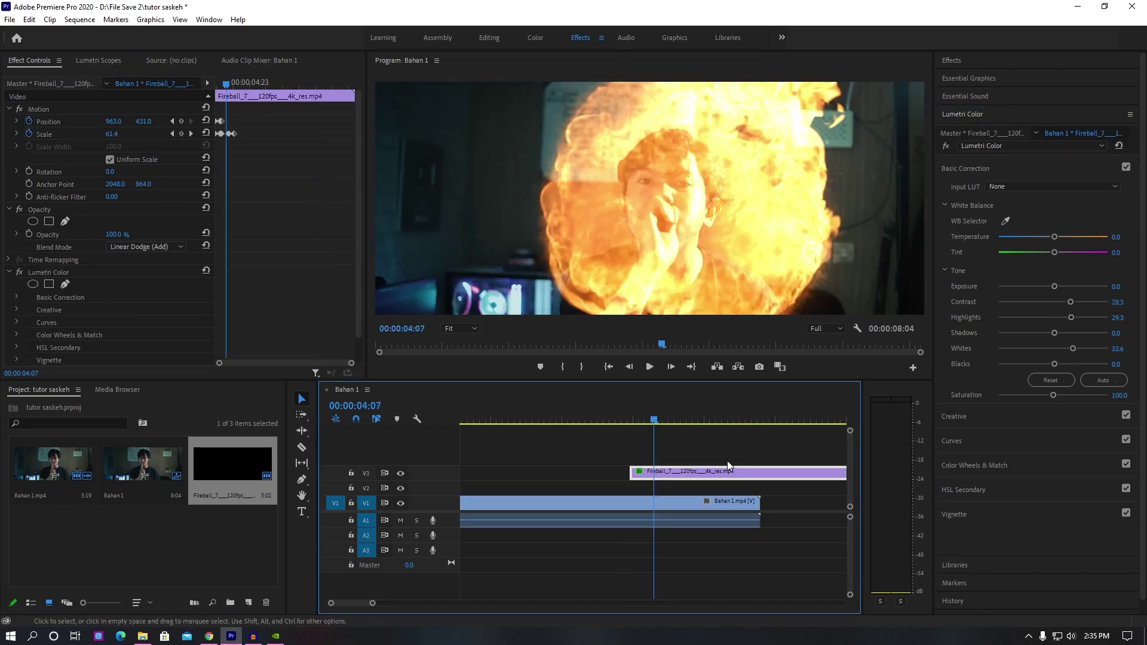
pyautogui.press('c')
pyautogui.click(760, 473)
pyautogui.press('v')
pyautogui.click(784, 474)
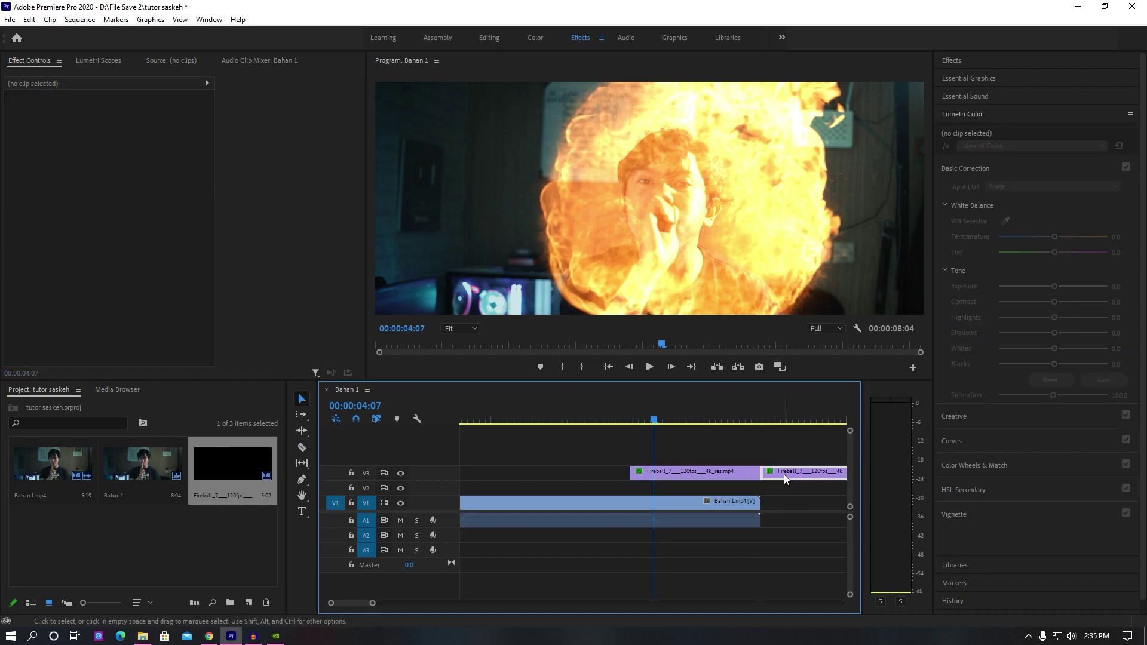
pyautogui.press('Delete')
pyautogui.moveTo(627, 420); pyautogui.dragTo(765, 432)
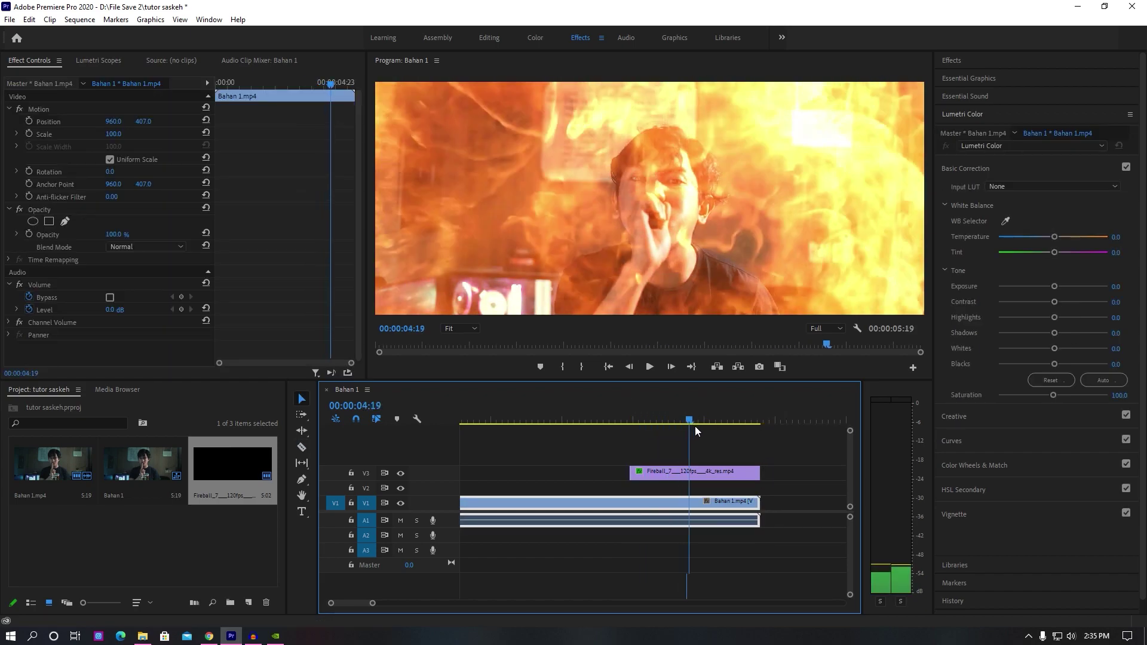
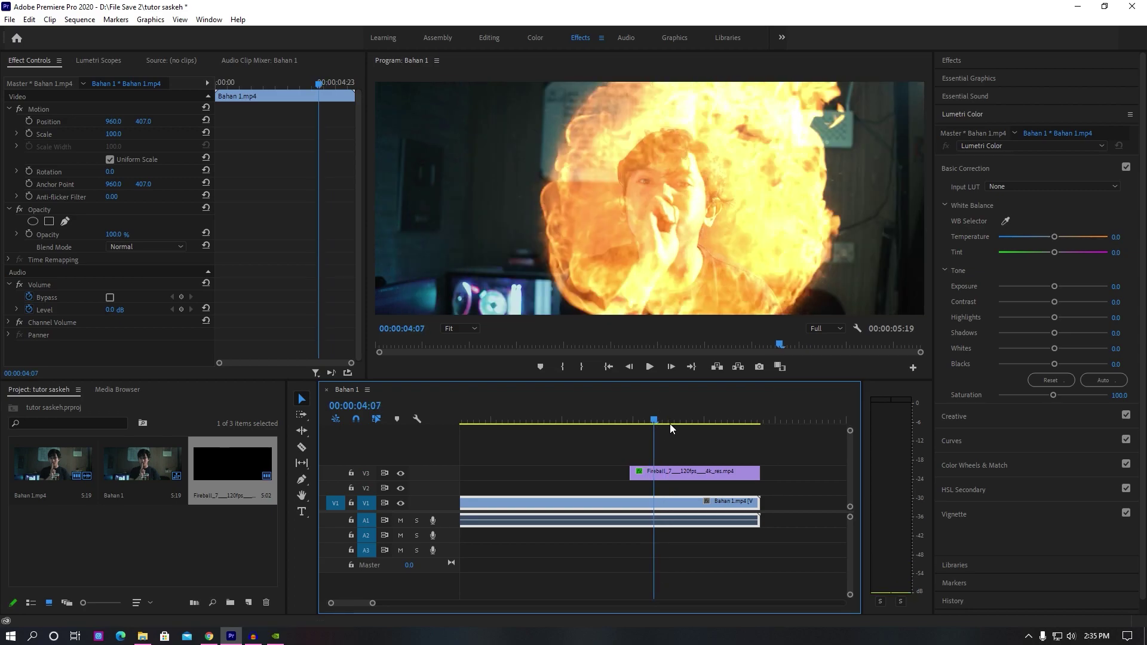
# Scrub the playhead from 00:00:04:07 back to 00:00:03:23, just before the fireball erupts
pyautogui.moveTo(632, 419)
pyautogui.mouseDown()
pyautogui.moveTo(671, 421)
pyautogui.moveTo(651, 421)
pyautogui.mouseUp()
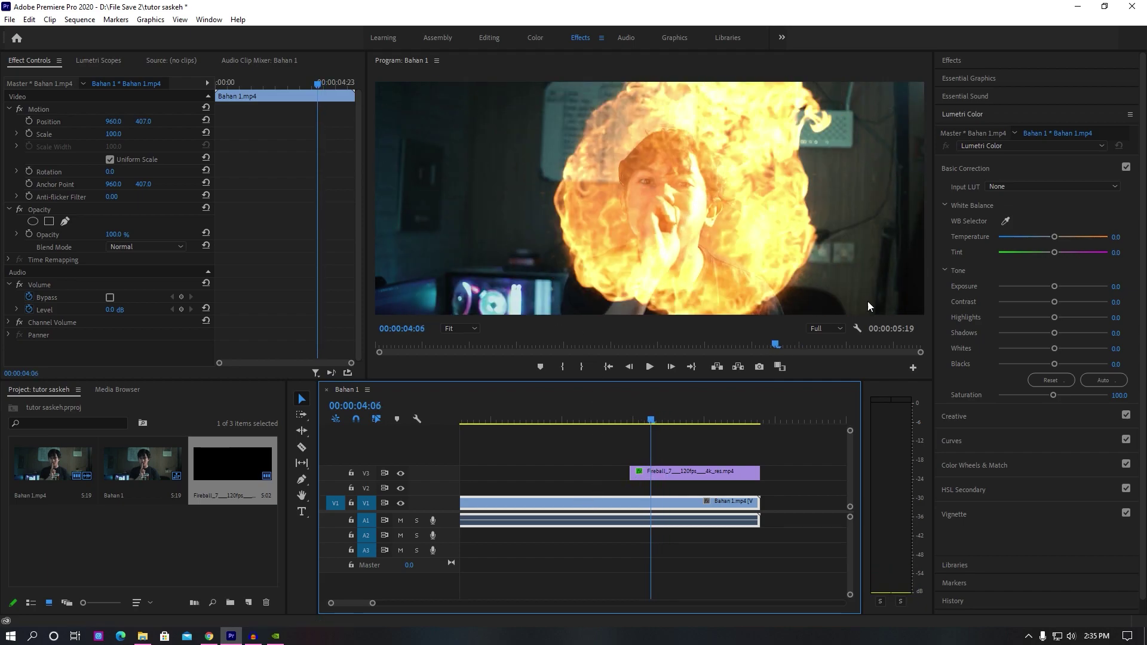
pyautogui.moveTo(641, 422); pyautogui.dragTo(632, 421)
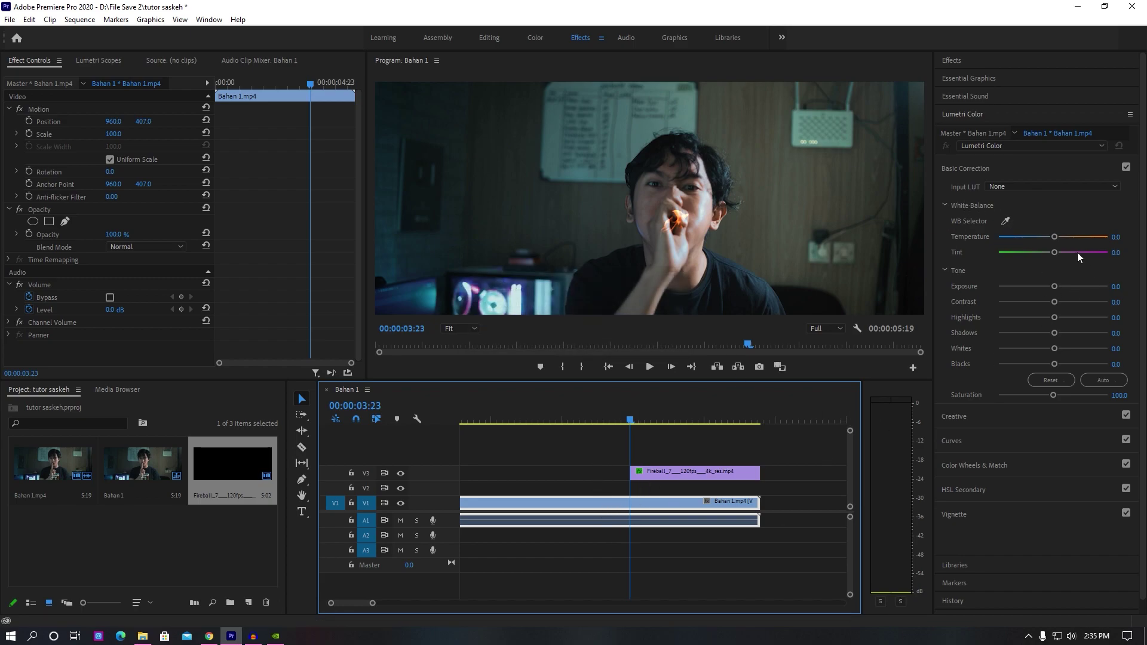
# Apply Lumetri Color to Bahan 1.mp4 and expand its Basic Correction section
pyautogui.click(1054, 238)
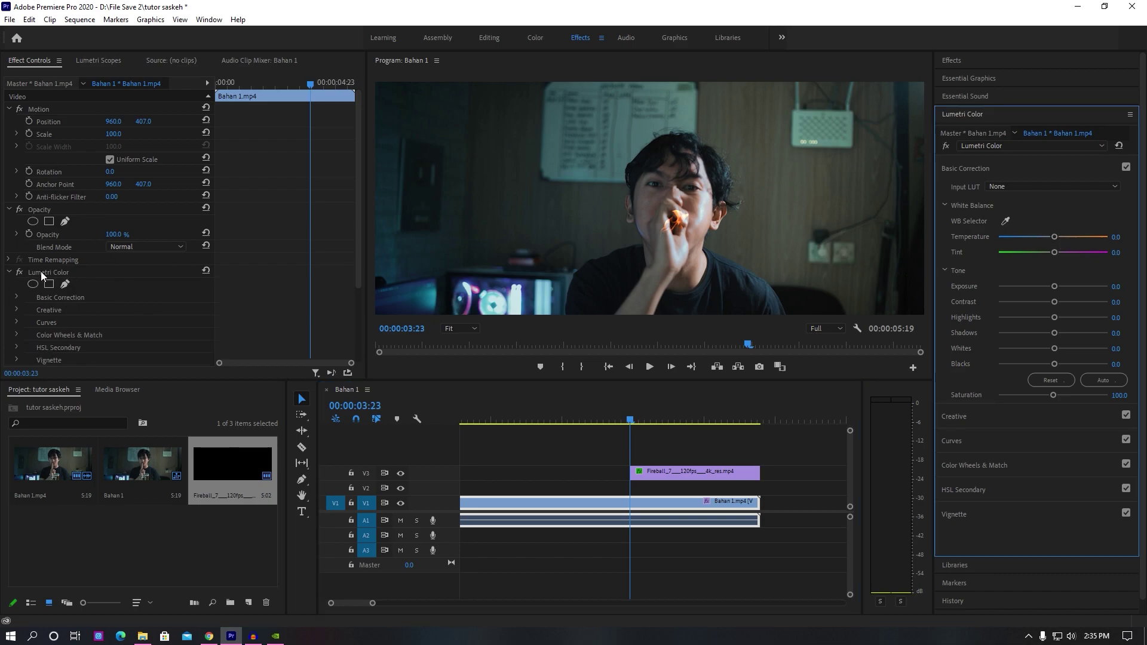
pyautogui.scroll(-1, 35, 286)
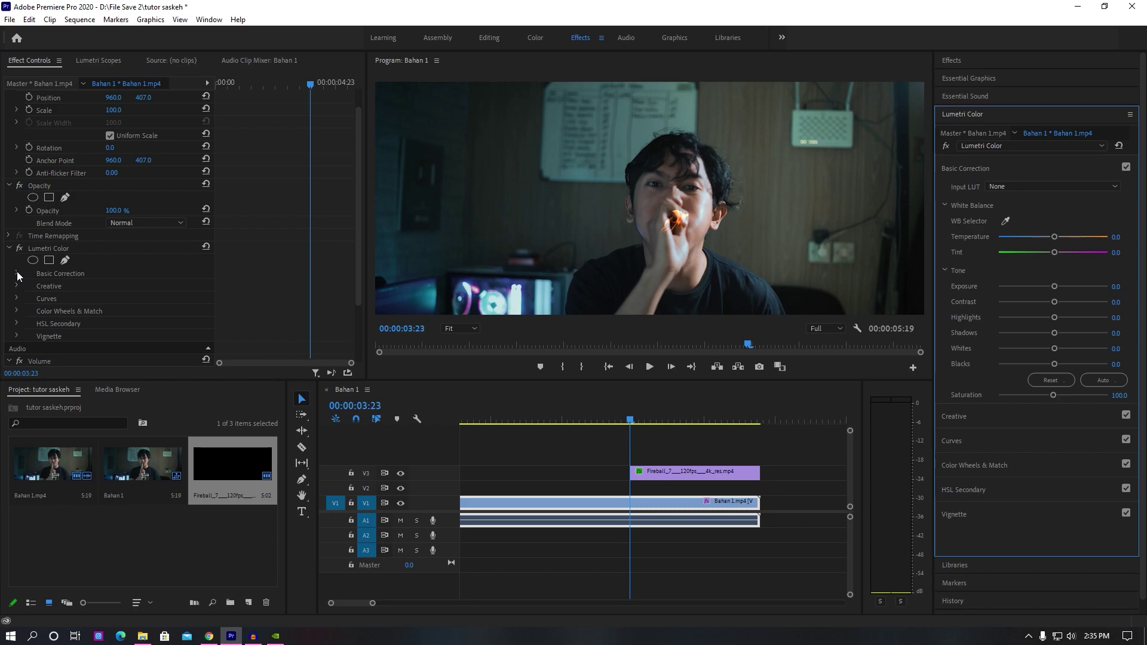
pyautogui.click(17, 273)
pyautogui.scroll(-1, 75, 285)
pyautogui.scroll(-1, 75, 284)
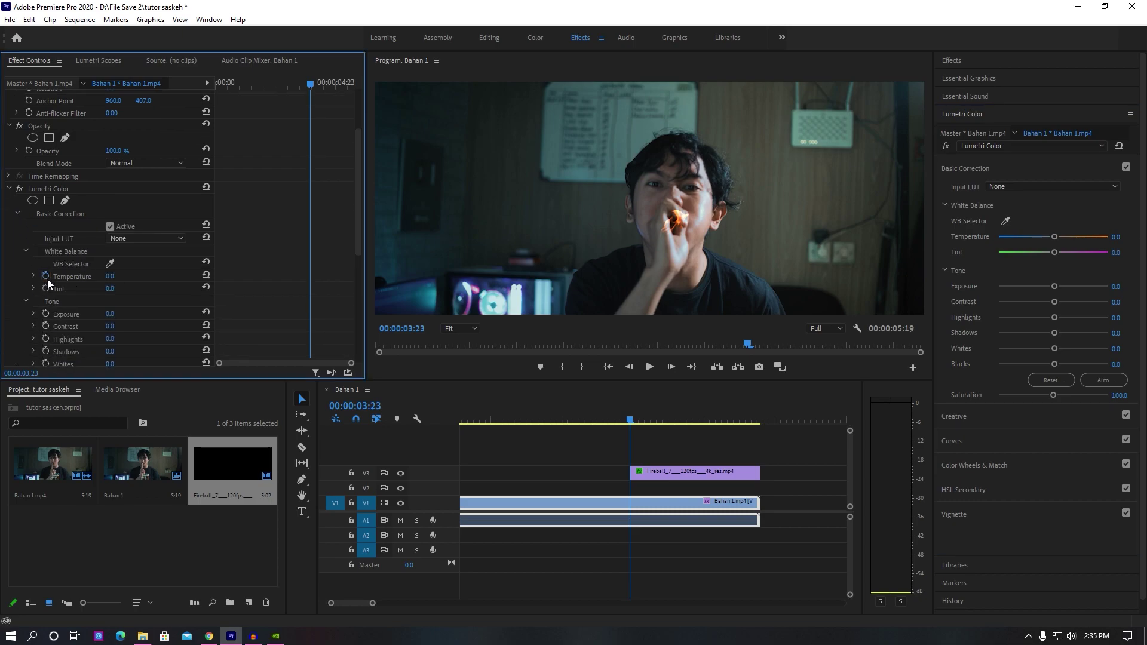
# Add a Temperature keyframe of 0.0 at 00:00:03:22
pyautogui.click(46, 276)
pyautogui.press('Left')
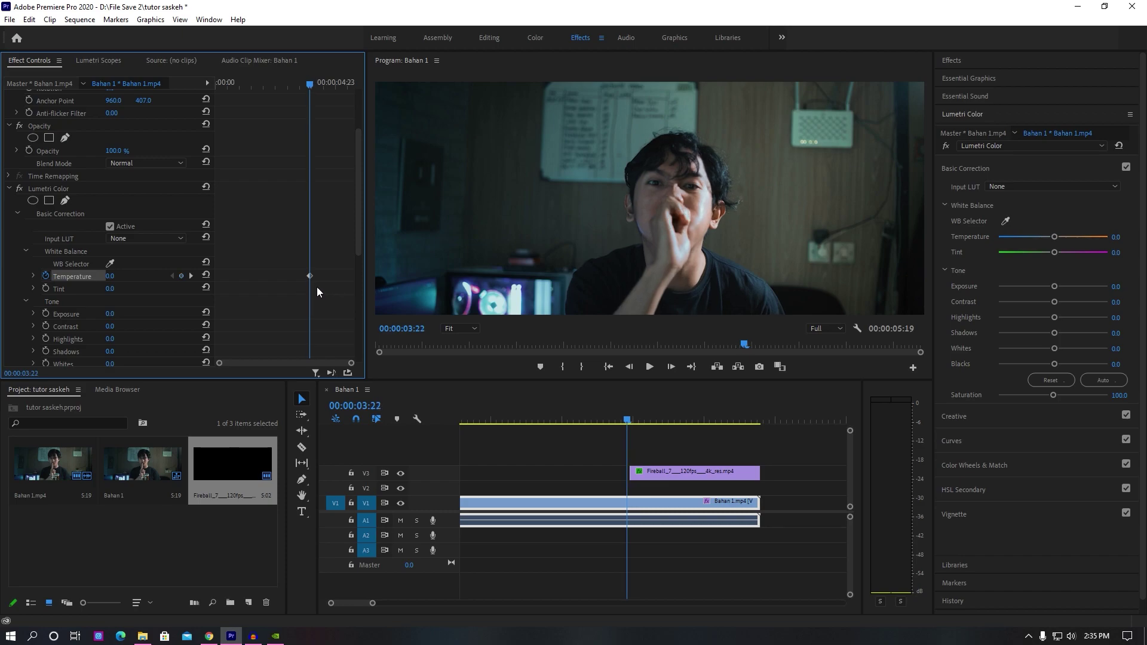
pyautogui.press('=')
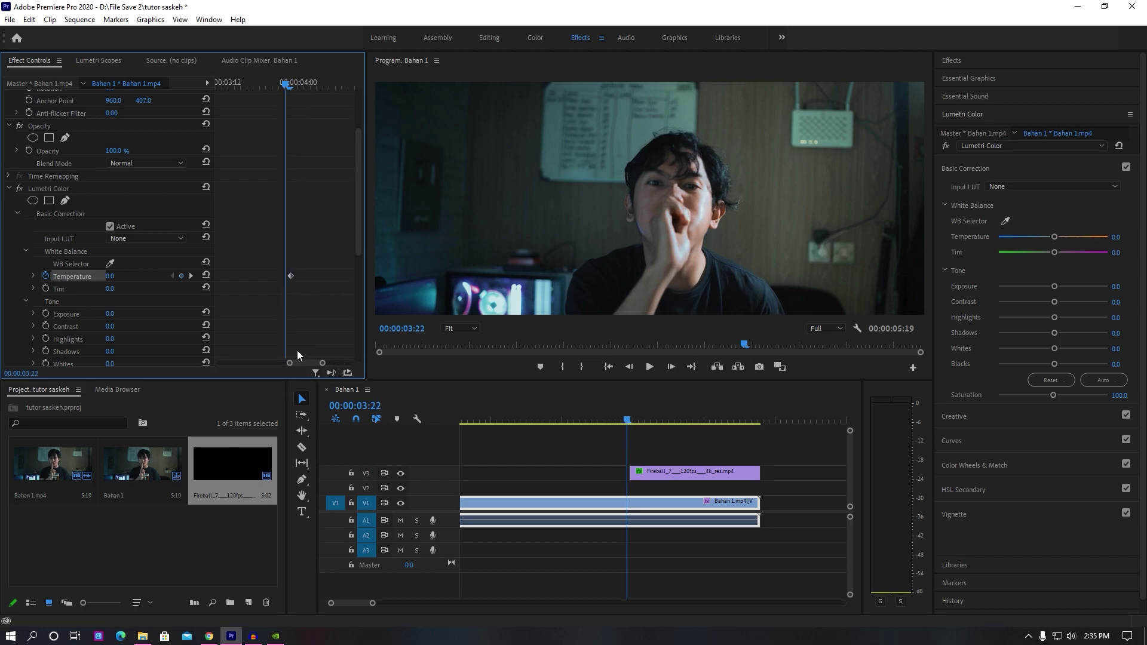
pyautogui.moveTo(290, 277); pyautogui.dragTo(285, 277)
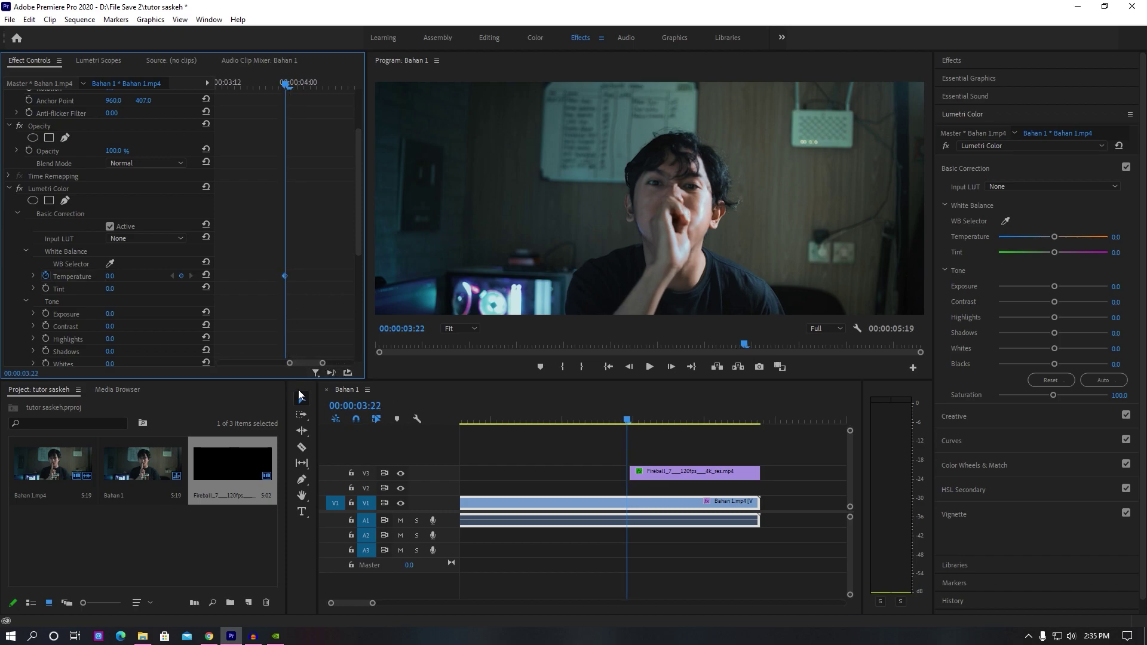
# Keyframe Temperature to 51.1 at 00:00:04:04 and 100 at 00:00:04:09, then return to the first keyframe
pyautogui.press('space')
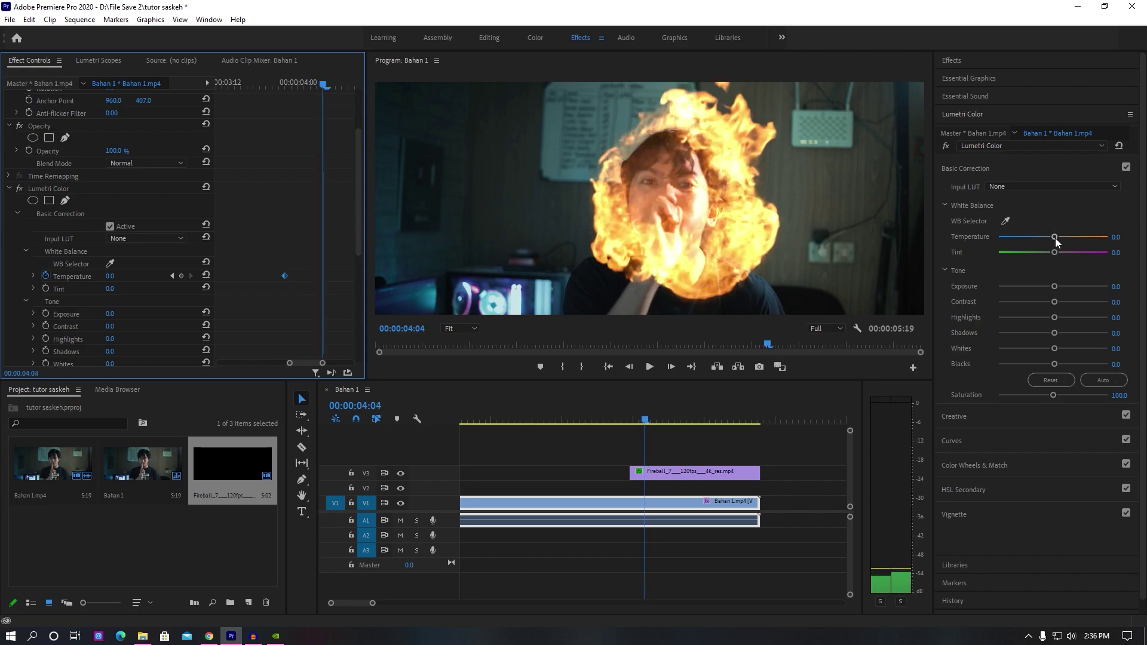
pyautogui.moveTo(1056, 238); pyautogui.dragTo(1065, 239)
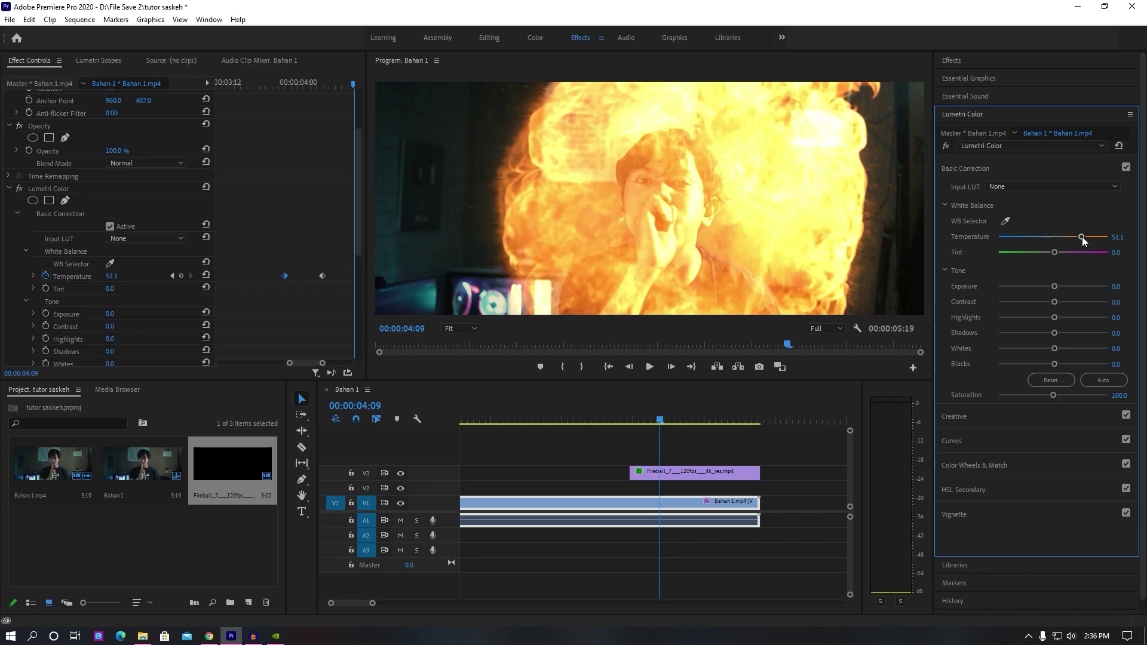
pyautogui.moveTo(1083, 237); pyautogui.dragTo(1112, 238)
pyautogui.click(172, 276)
pyautogui.click(172, 276)
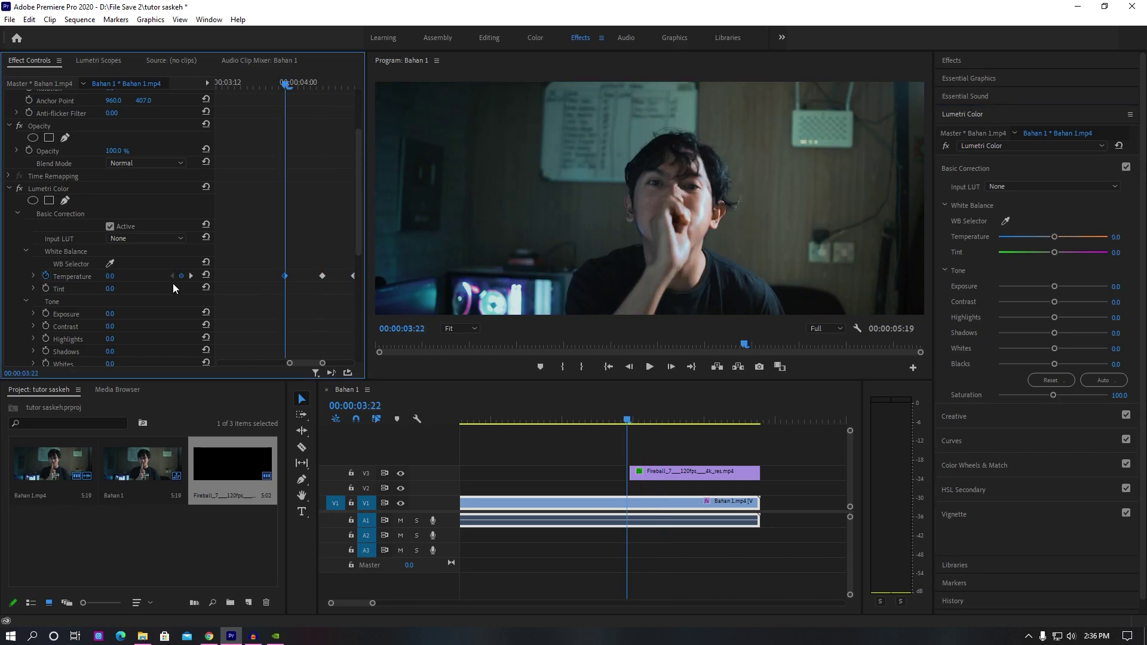
# Expand Color Wheels & Match and set a neutral wheel keyframe at 00:00:03:22
pyautogui.scroll(-2, 163, 292)
pyautogui.scroll(-2, 163, 291)
pyautogui.scroll(-2, 164, 289)
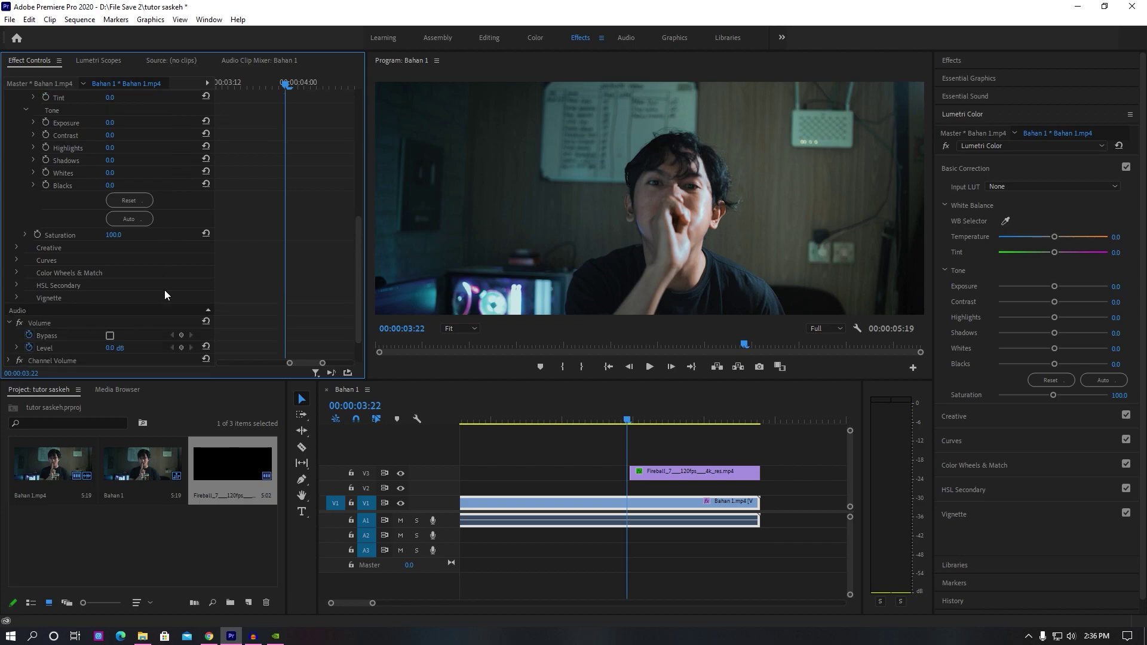
pyautogui.click(17, 273)
pyautogui.scroll(-3, 55, 291)
pyautogui.scroll(-2, 174, 268)
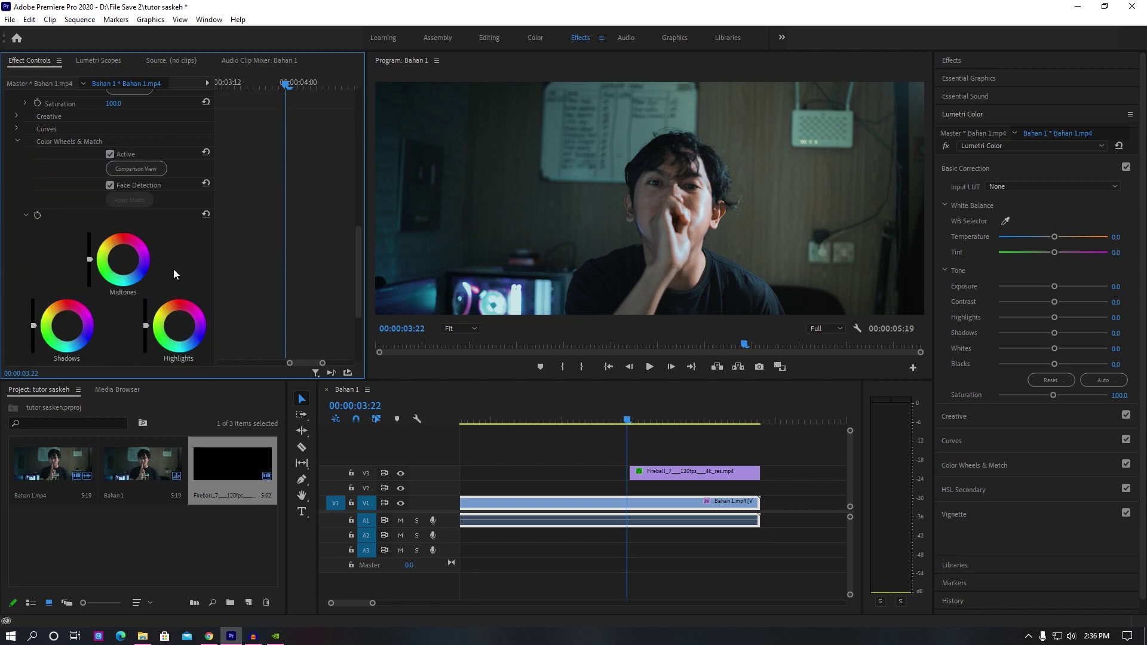
pyautogui.click(38, 216)
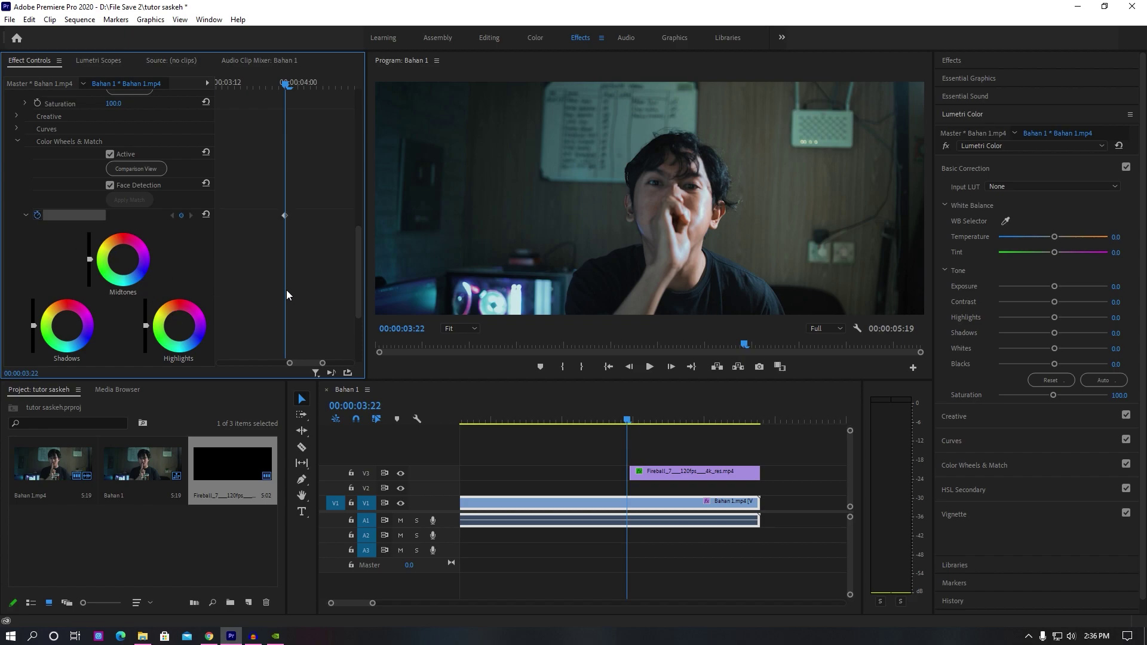
# At 00:00:04:09, shift the Midtones and Highlights wheels to add a colour tint
pyautogui.scroll(2, 278, 167)
pyautogui.scroll(2, 278, 171)
pyautogui.scroll(2, 277, 171)
pyautogui.scroll(2, 163, 145)
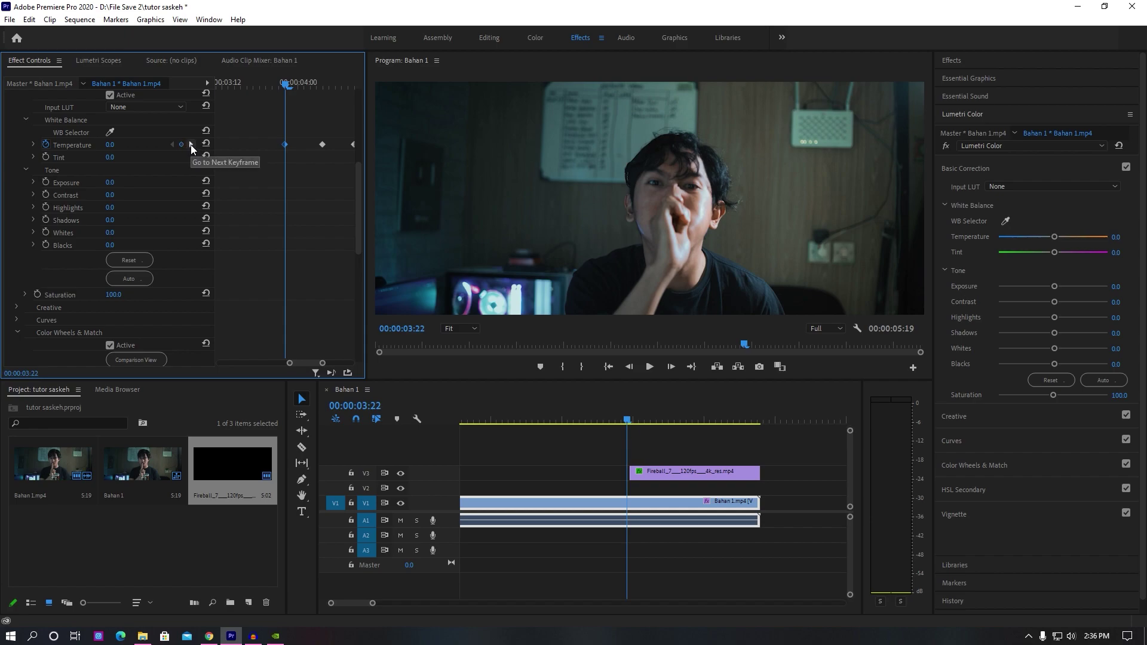
pyautogui.click(192, 145)
pyautogui.click(191, 144)
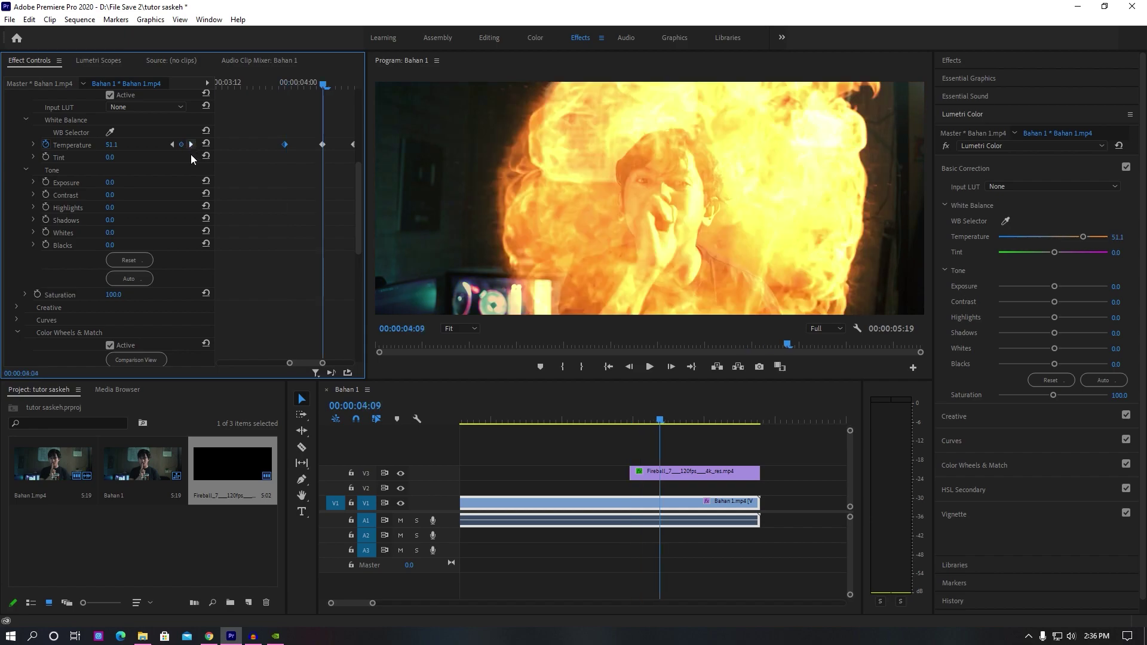
pyautogui.scroll(-4, 281, 238)
pyautogui.scroll(-3, 281, 239)
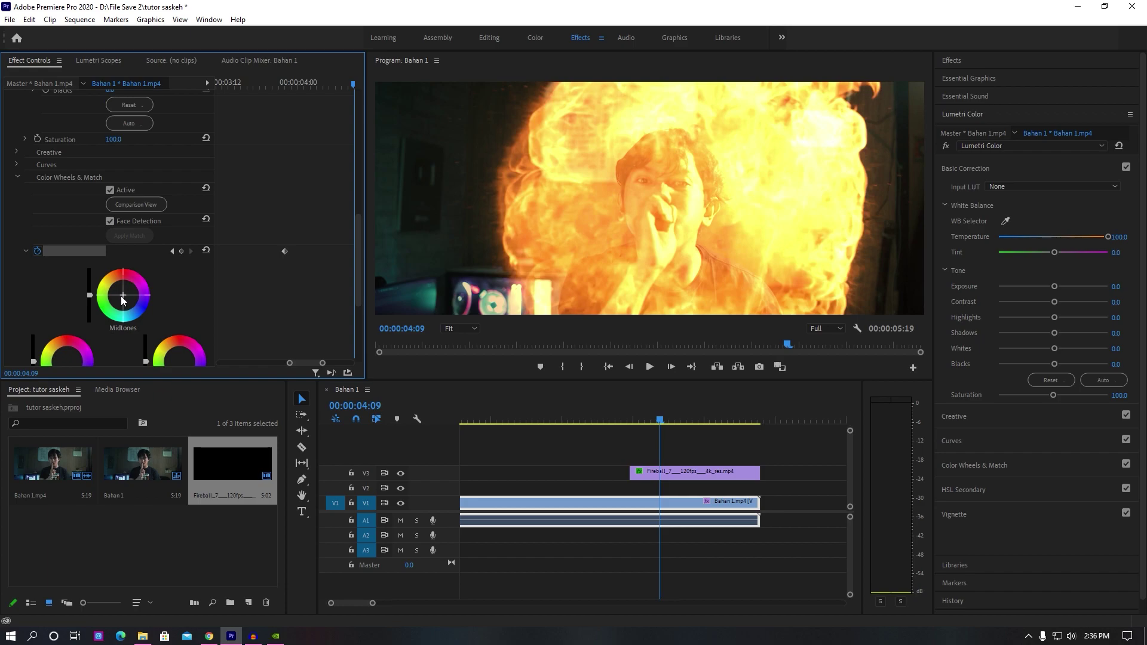
pyautogui.moveTo(123, 294); pyautogui.dragTo(120, 287)
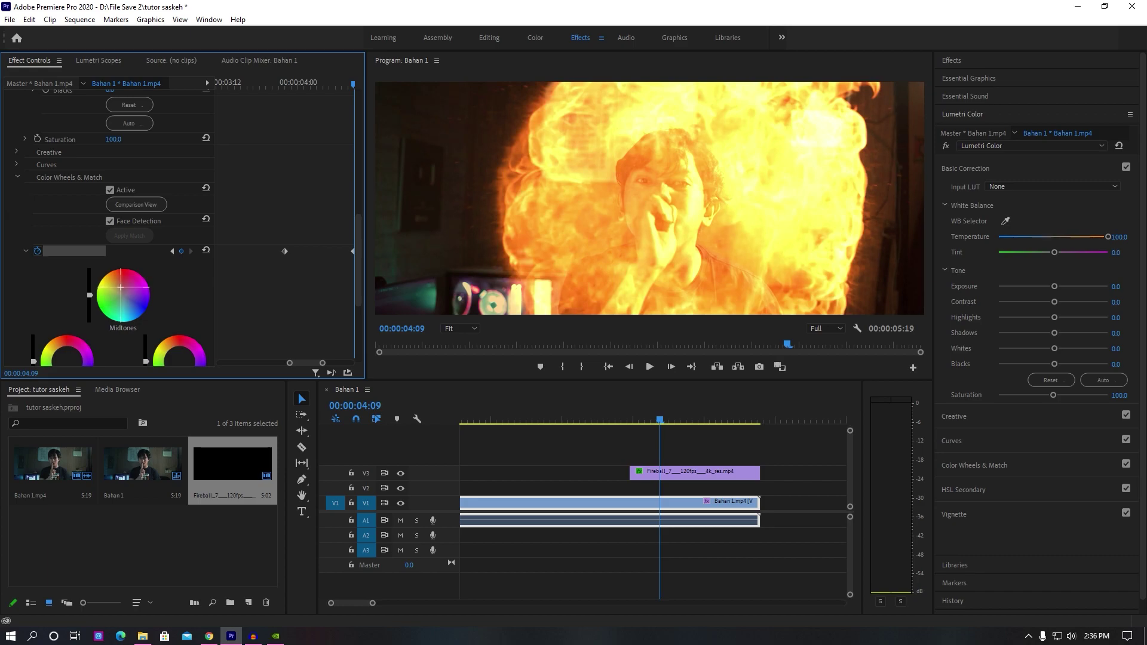
pyautogui.scroll(-2, 202, 324)
pyautogui.moveTo(180, 341); pyautogui.dragTo(179, 332)
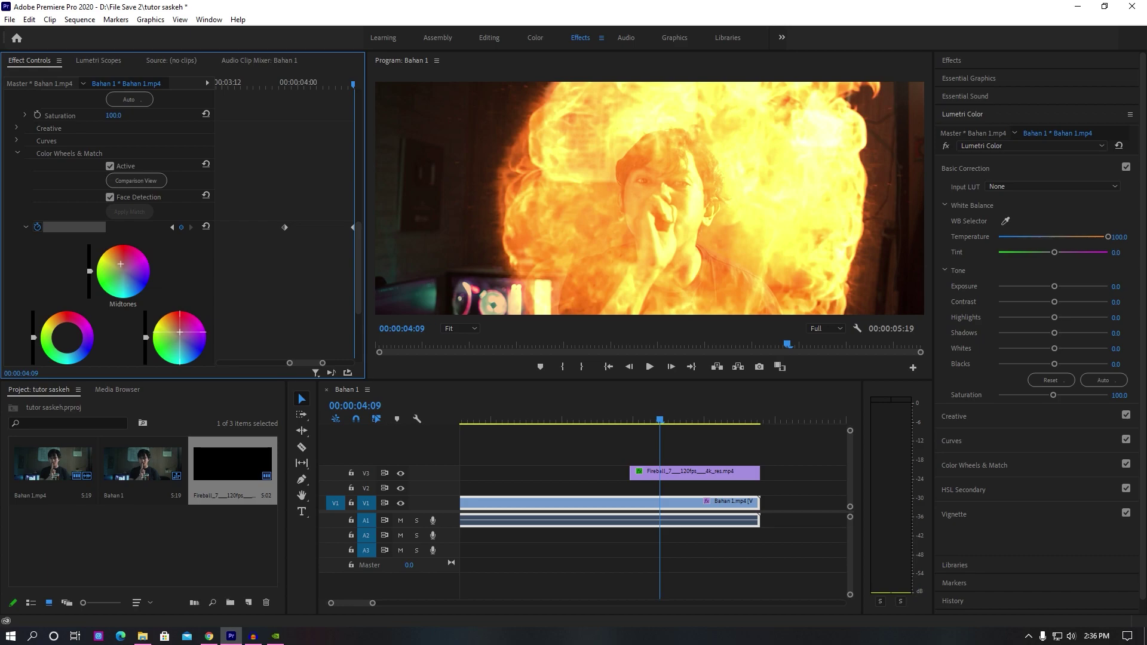
# Step back to 00:00:04:07 to check the colour-wheel grade
pyautogui.scroll(1, 288, 291)
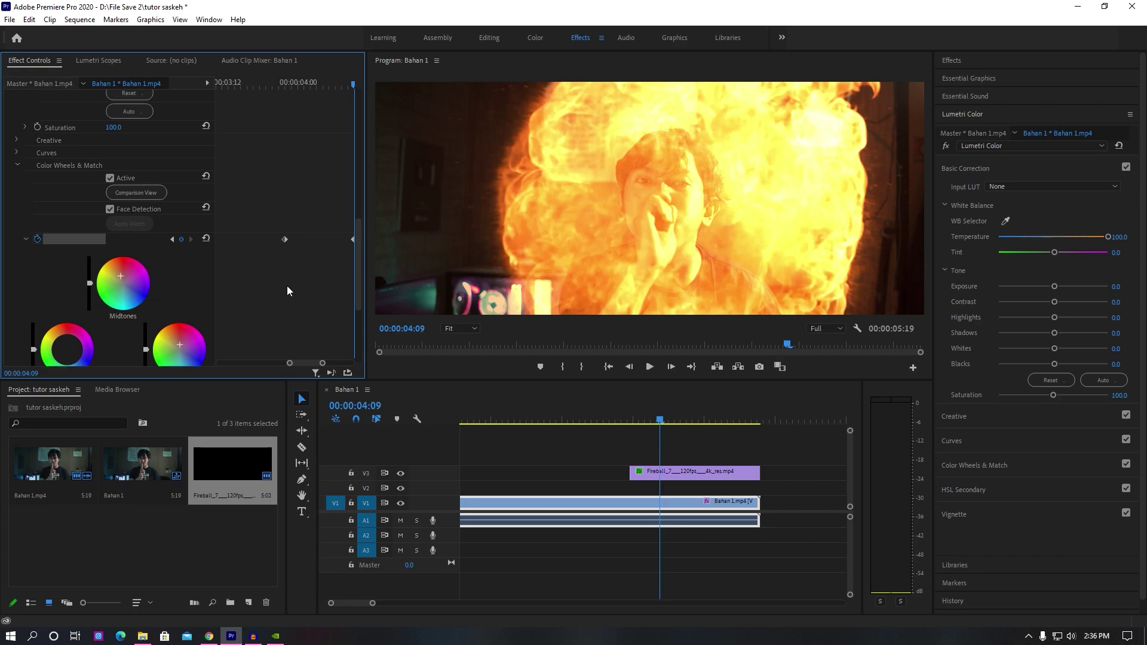
pyautogui.scroll(3, 287, 289)
pyautogui.scroll(1, 289, 290)
pyautogui.press('Left')
pyautogui.press('Left')
pyautogui.press('Left')
pyautogui.press('Left')
pyautogui.press('Left')
pyautogui.press('Left')
pyautogui.press('Left')
pyautogui.press('Left')
pyautogui.press('Left')
pyautogui.press('Left')
pyautogui.press('Left')
pyautogui.click(618, 420)
# Scrub between 00:00:03:22 and 00:00:04:09 to review the warming across the fireball
pyautogui.moveTo(618, 420); pyautogui.dragTo(663, 422)
pyautogui.moveTo(632, 419); pyautogui.dragTo(655, 421)
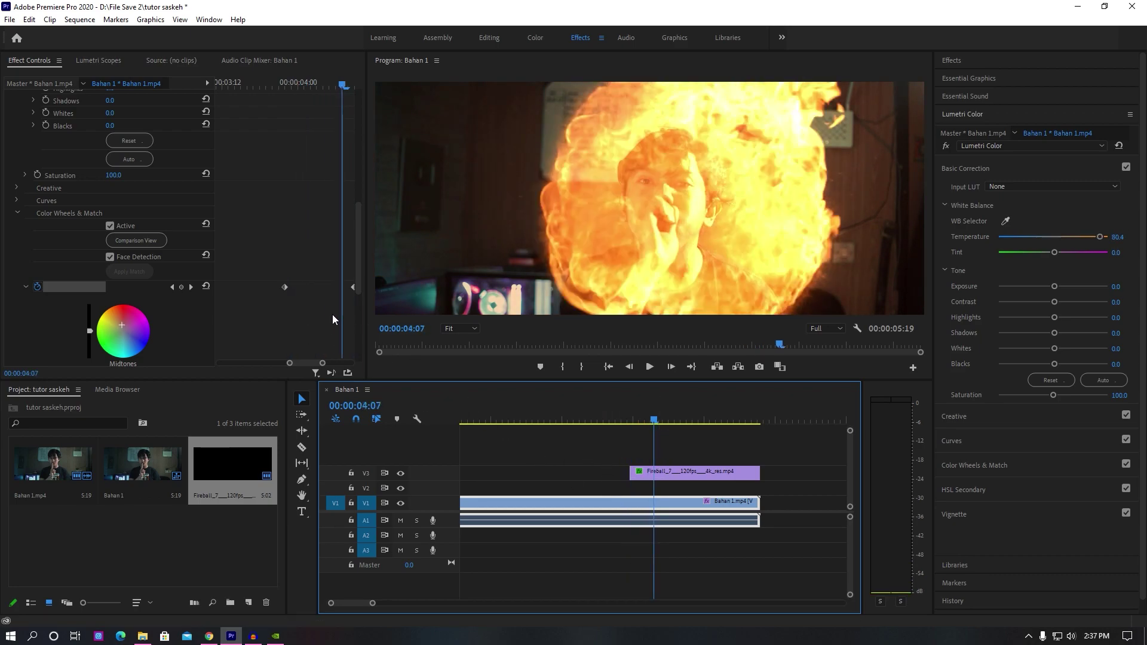
pyautogui.scroll(2, 289, 311)
pyautogui.scroll(5, 301, 325)
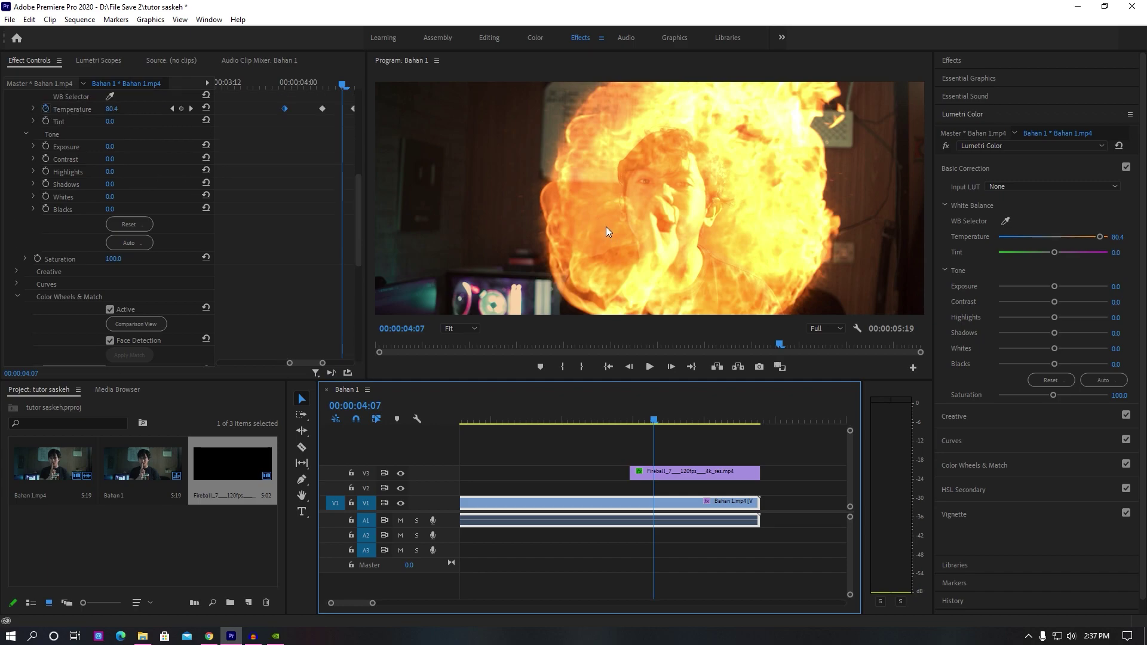
pyautogui.press('Left')
pyautogui.press('Left')
pyautogui.moveTo(631, 419); pyautogui.dragTo(657, 431)
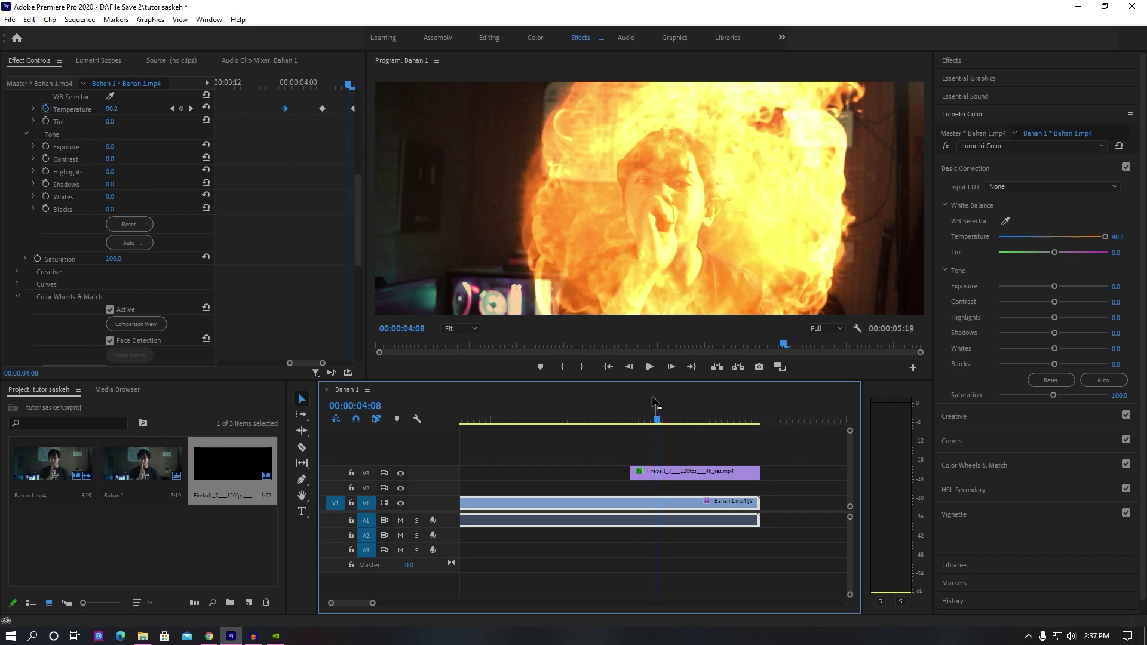
pyautogui.click(660, 420)
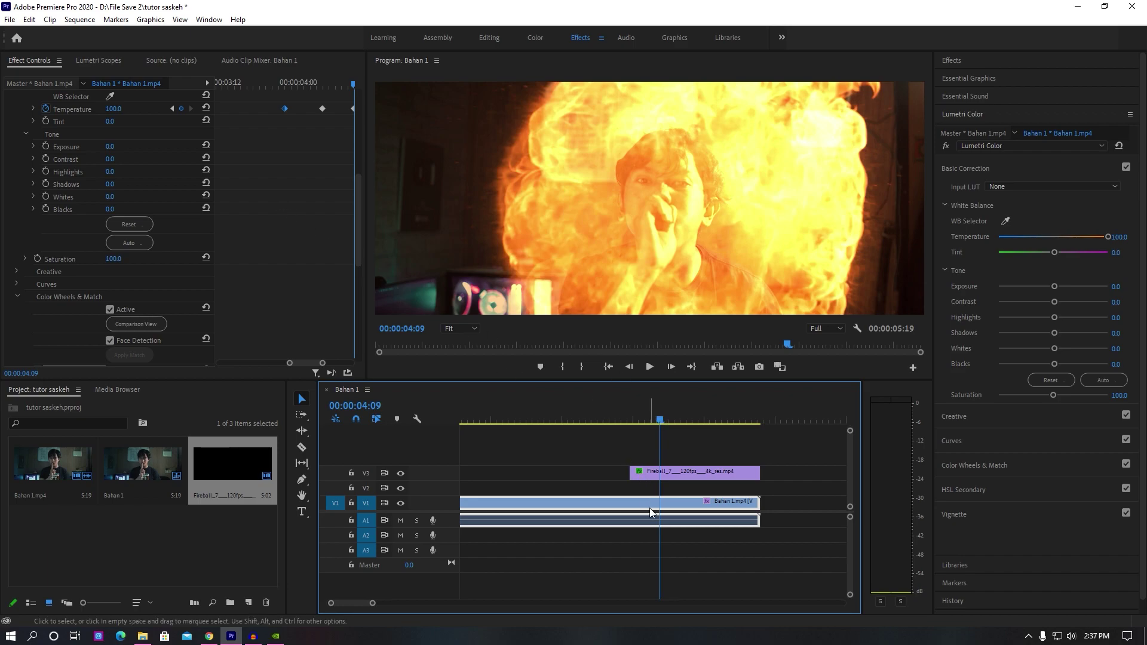
pyautogui.moveTo(647, 420); pyautogui.dragTo(638, 421)
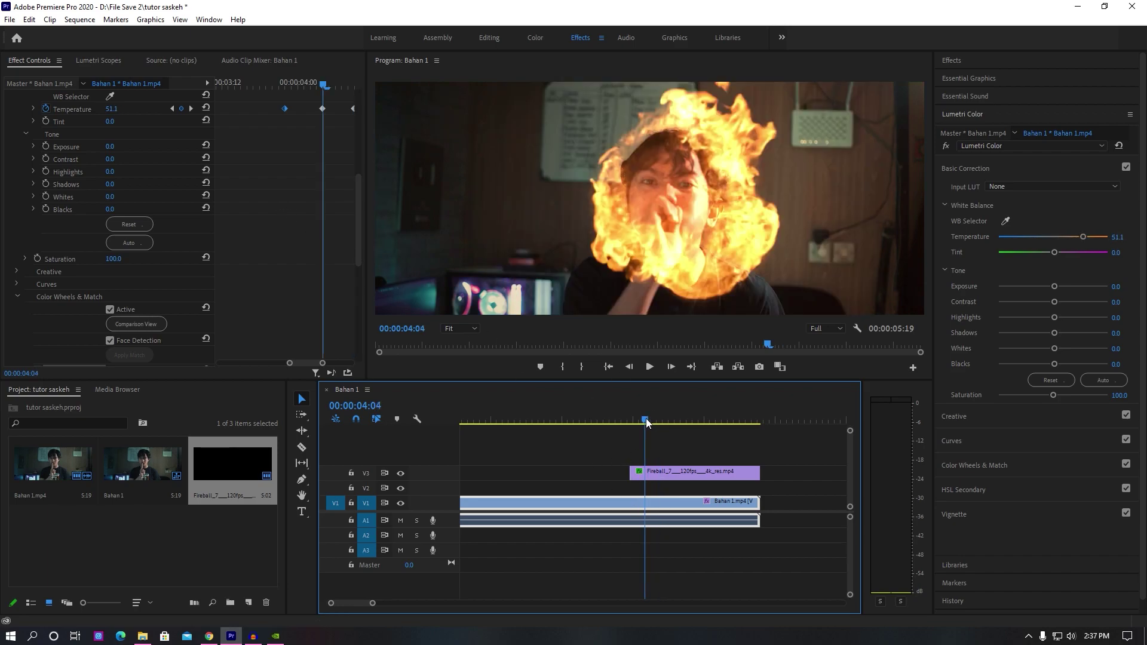
# Select the base clip's Opacity property and return to 00:00:03:22
pyautogui.scroll(8, 257, 308)
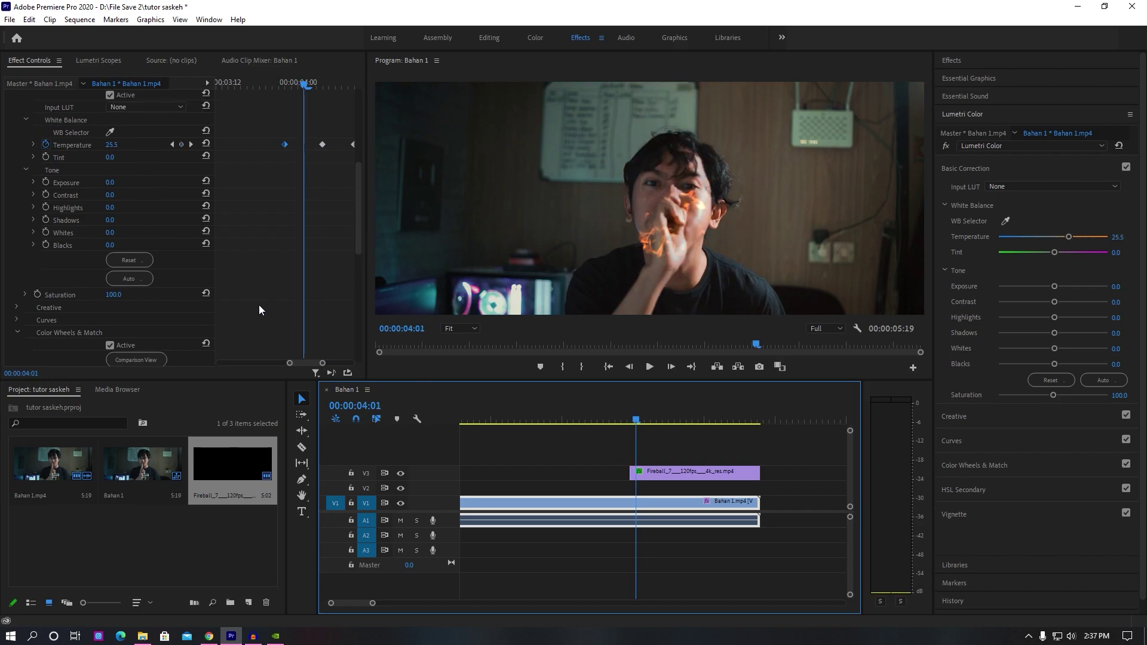
pyautogui.scroll(1, 261, 312)
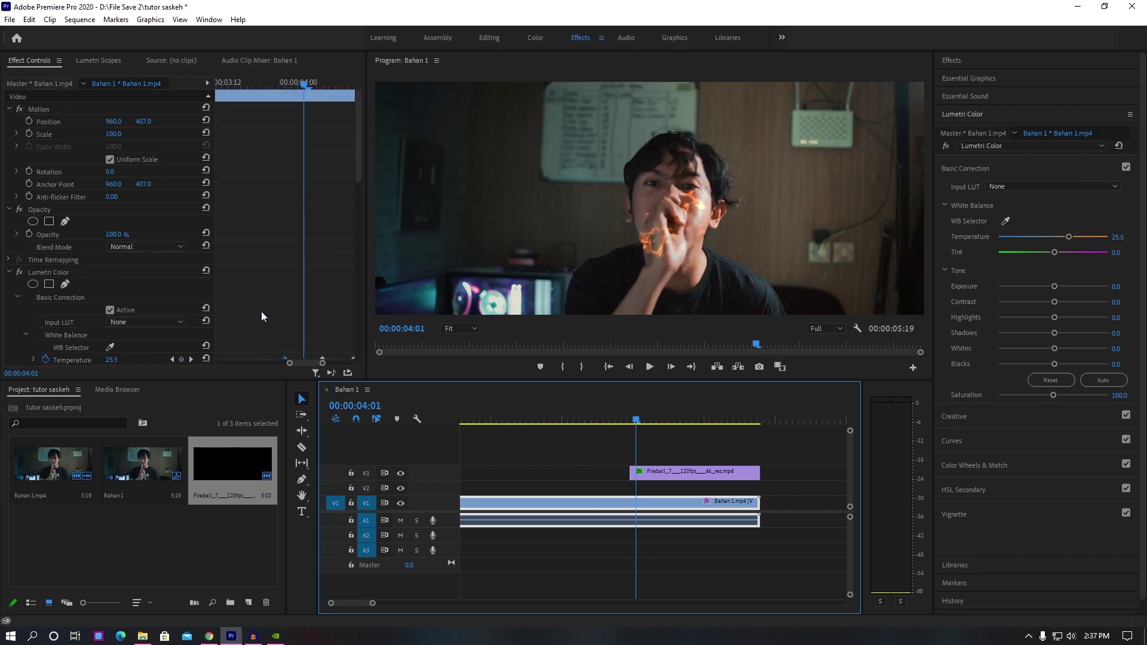
pyautogui.click(38, 204)
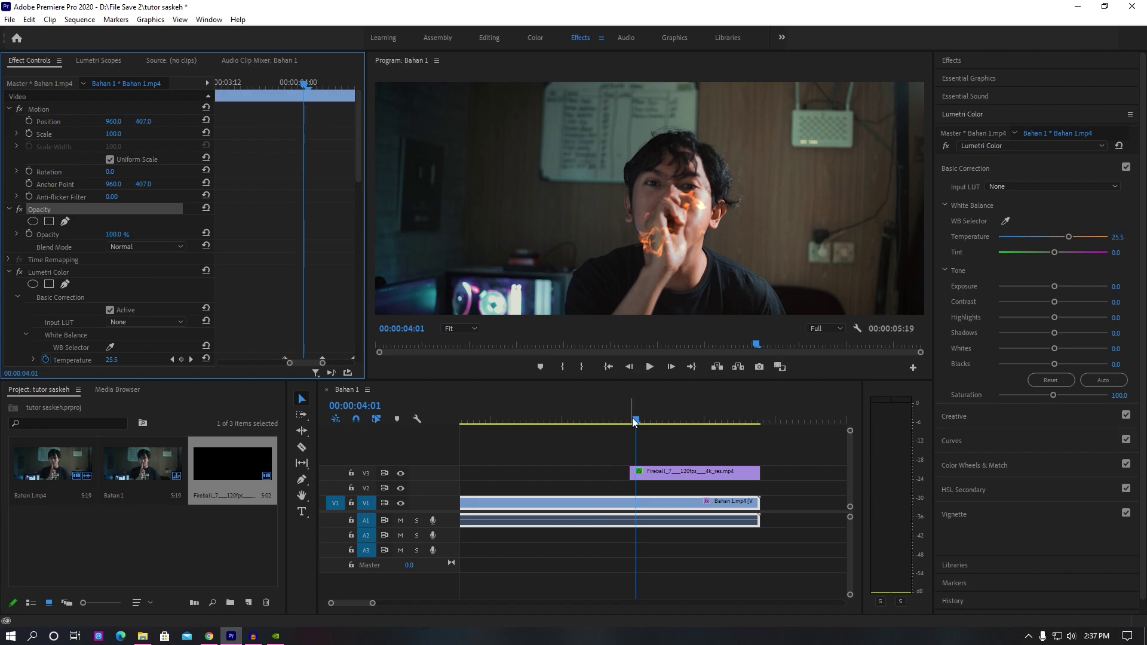
pyautogui.moveTo(637, 420); pyautogui.dragTo(627, 420)
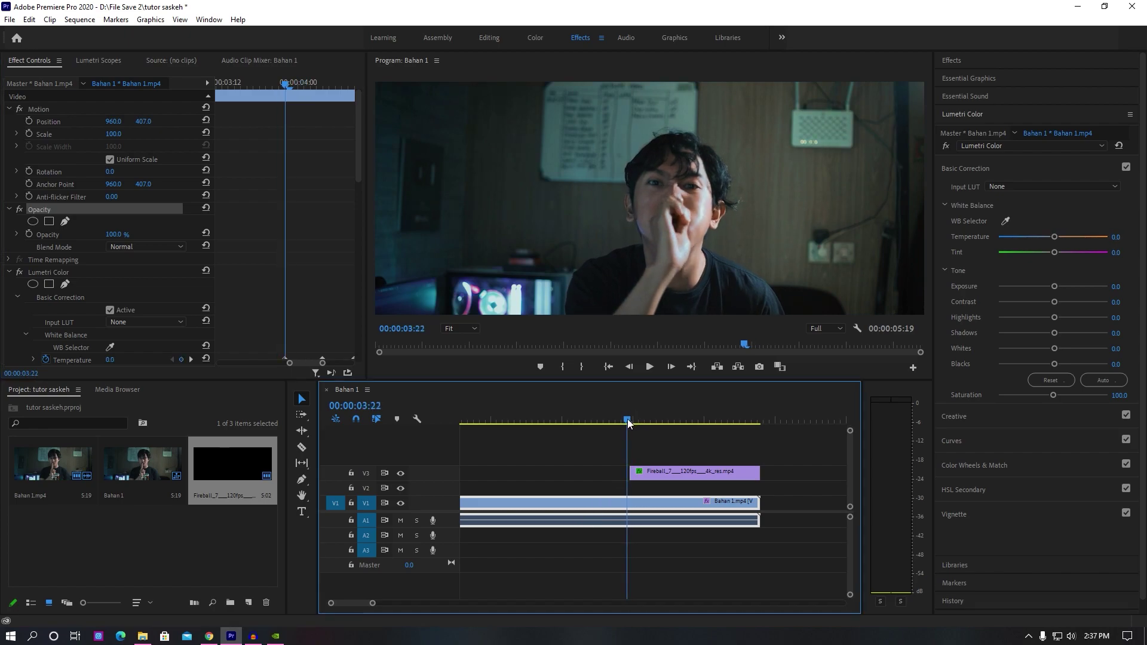
# Keyframe Bahan 1.mp4's Opacity so it drops from 100% to 85% at the fireball frame
pyautogui.click(29, 237)
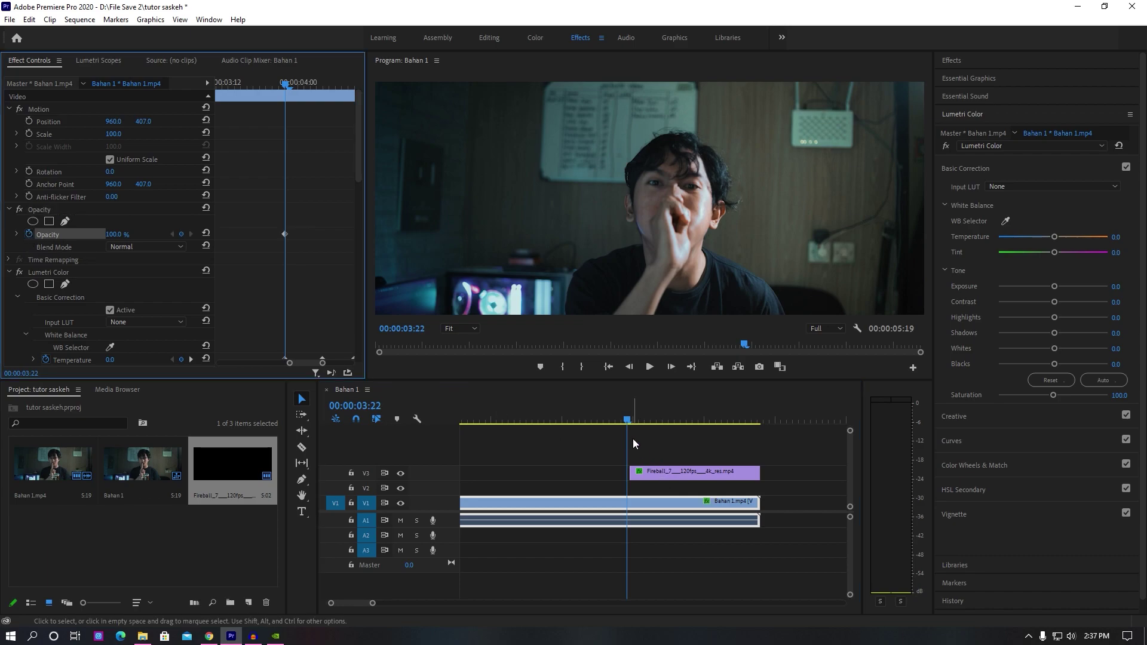
pyautogui.moveTo(628, 420); pyautogui.dragTo(651, 423)
pyautogui.click(121, 236)
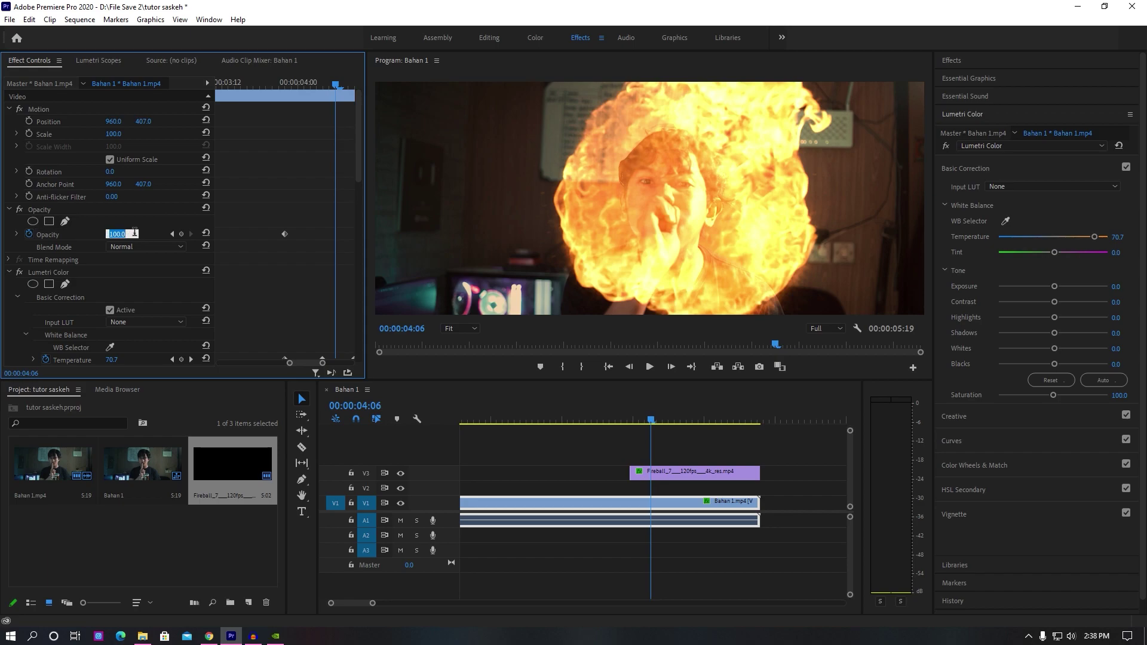
pyautogui.write('85')
pyautogui.press('Return')
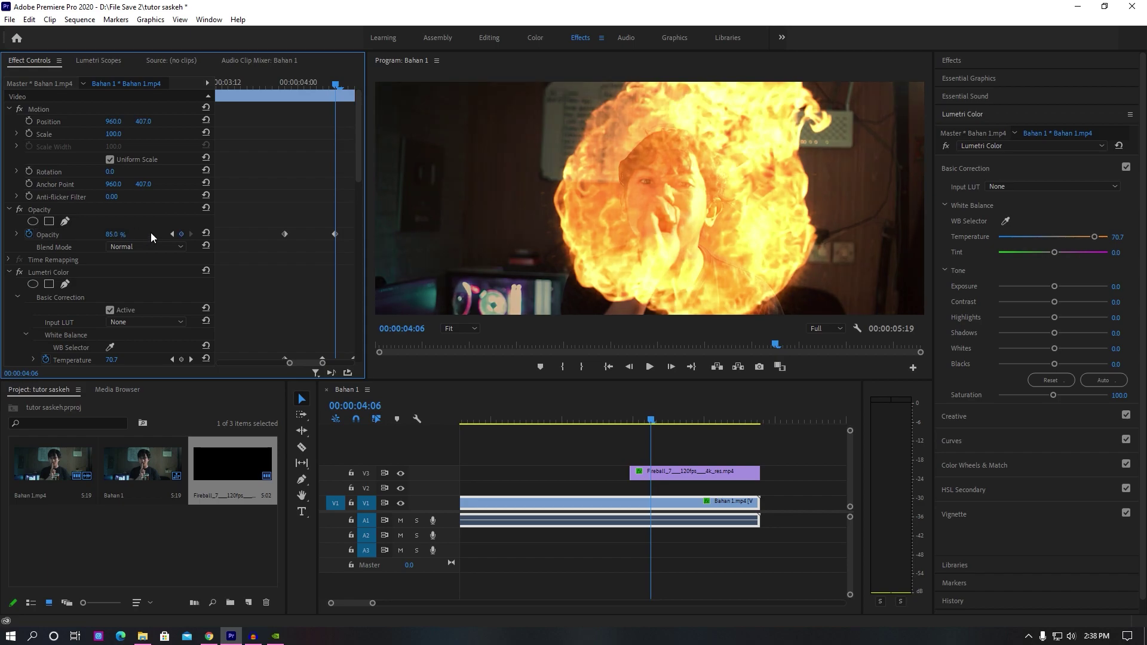
pyautogui.moveTo(633, 422); pyautogui.dragTo(659, 424)
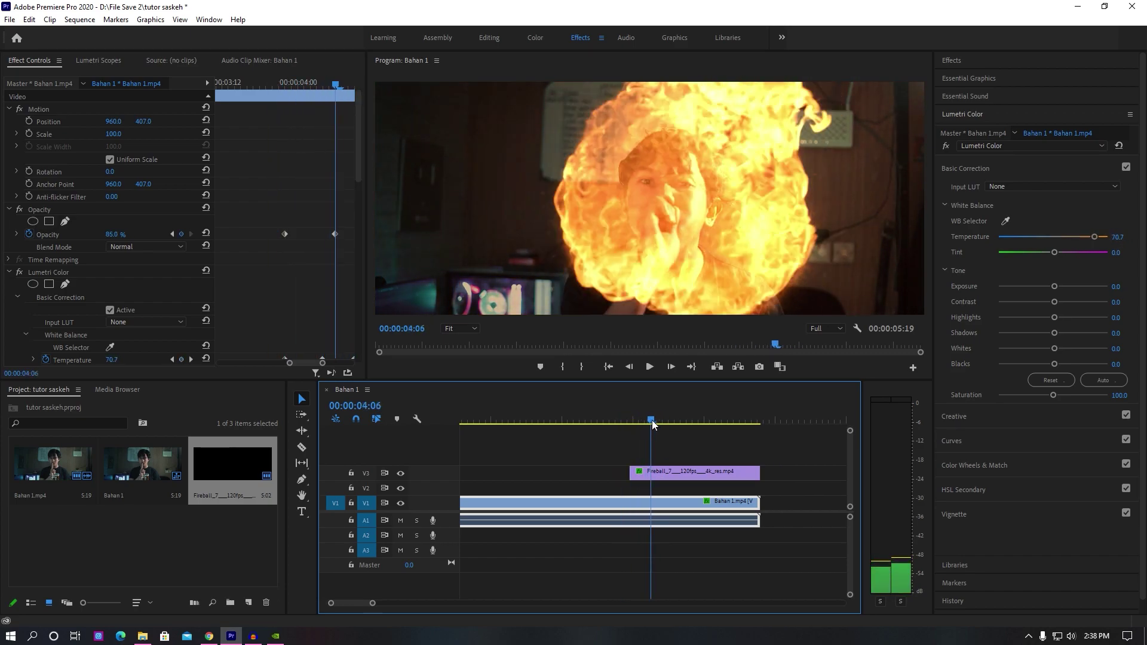
# Create a 1920 by 814 adjustment layer and place it on track V2
pyautogui.click(248, 602)
pyautogui.click(179, 550)
pyautogui.click(248, 602)
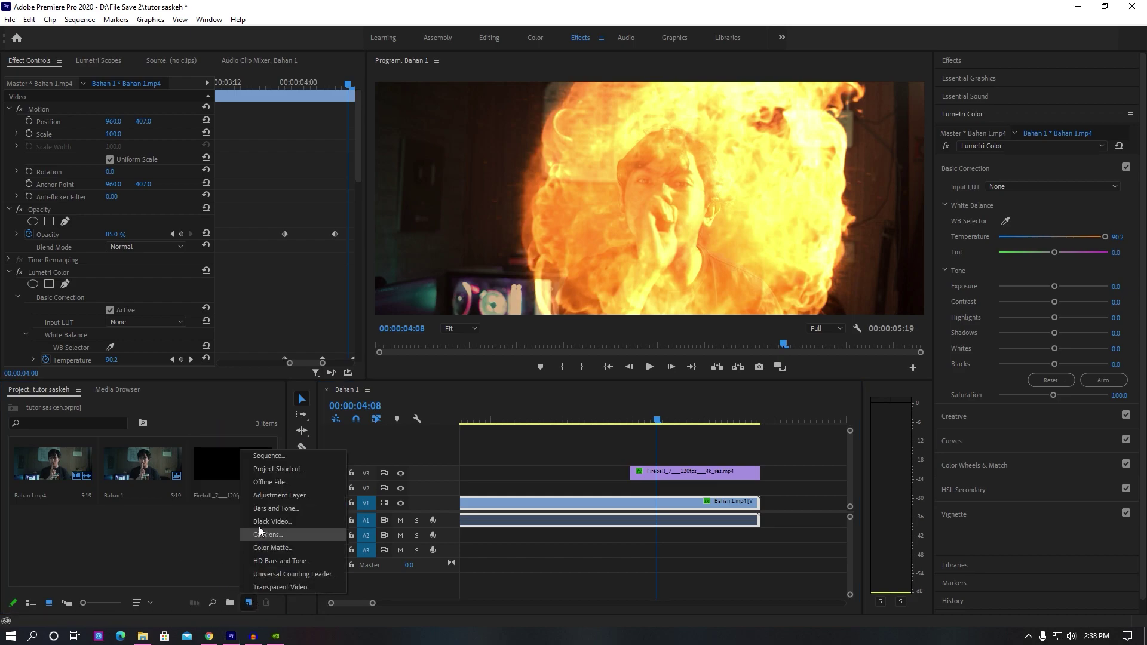
pyautogui.click(271, 496)
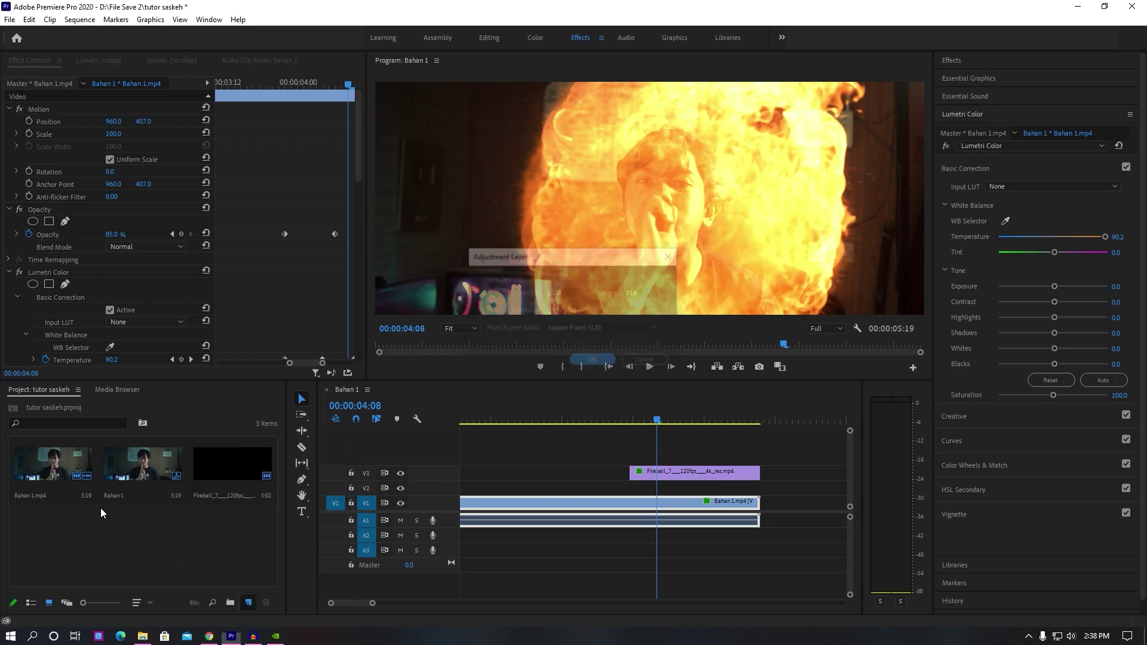
pyautogui.click(590, 361)
pyautogui.moveTo(78, 526); pyautogui.dragTo(638, 491)
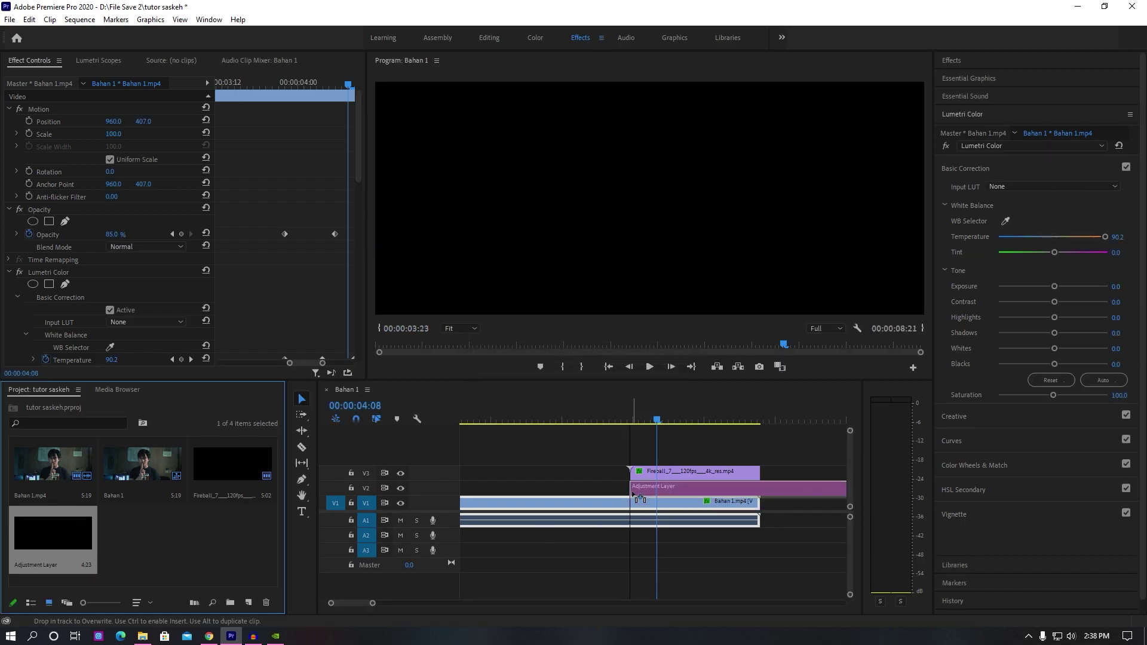
# Trim the adjustment layer with the Razor to end with the fireball clip, deleting the excess
pyautogui.press('c')
pyautogui.click(760, 488)
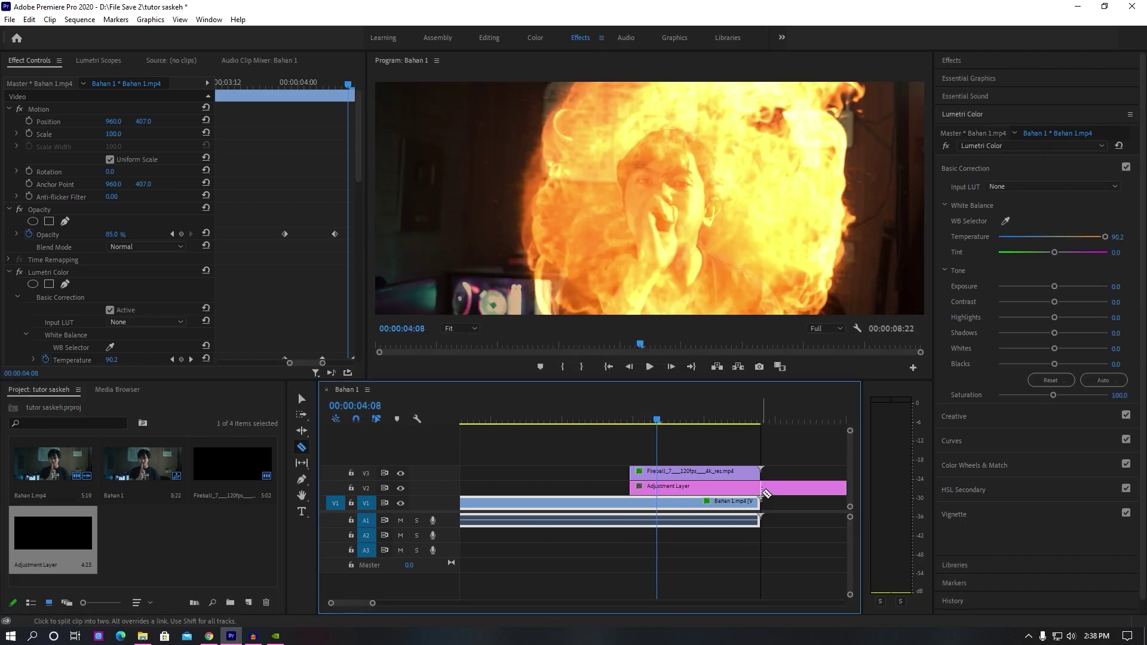
pyautogui.press('v')
pyautogui.click(780, 490)
pyautogui.press('Delete')
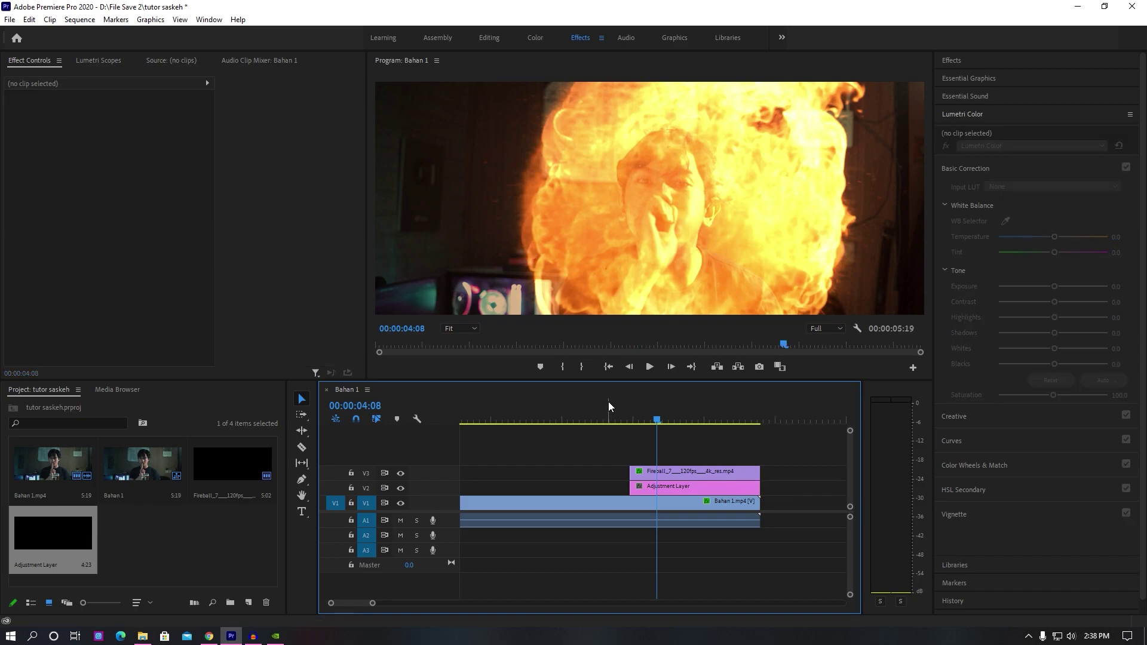
# Scrub through the fireball, return to 00:00:04:00, and select the layered clips
pyautogui.moveTo(629, 419); pyautogui.dragTo(660, 424)
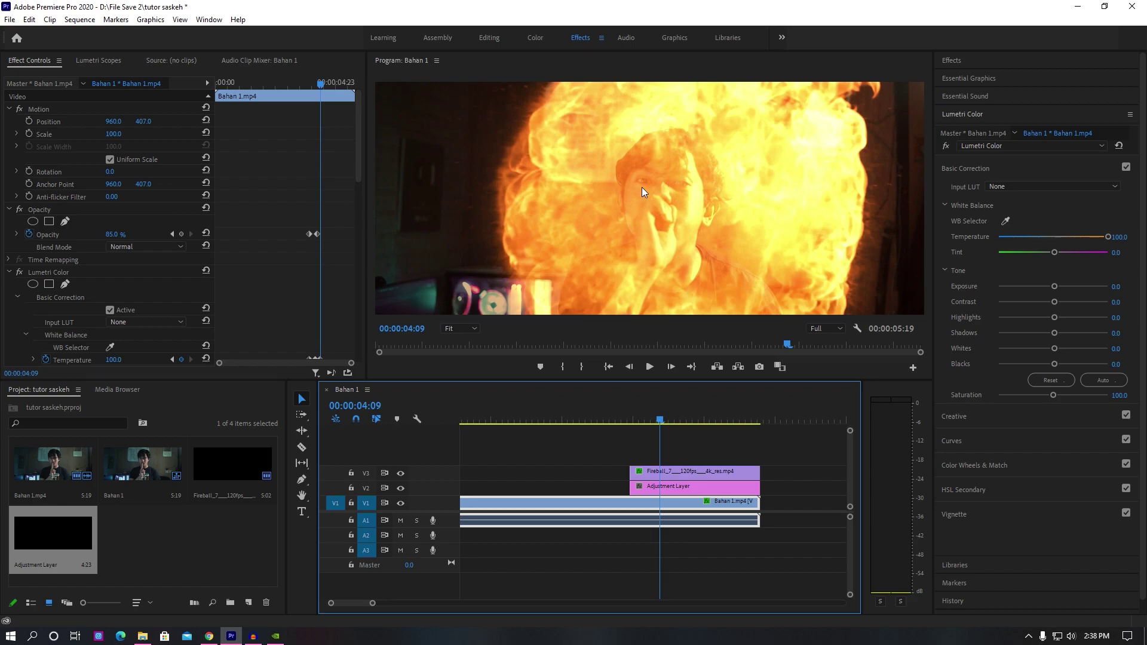
pyautogui.click(634, 420)
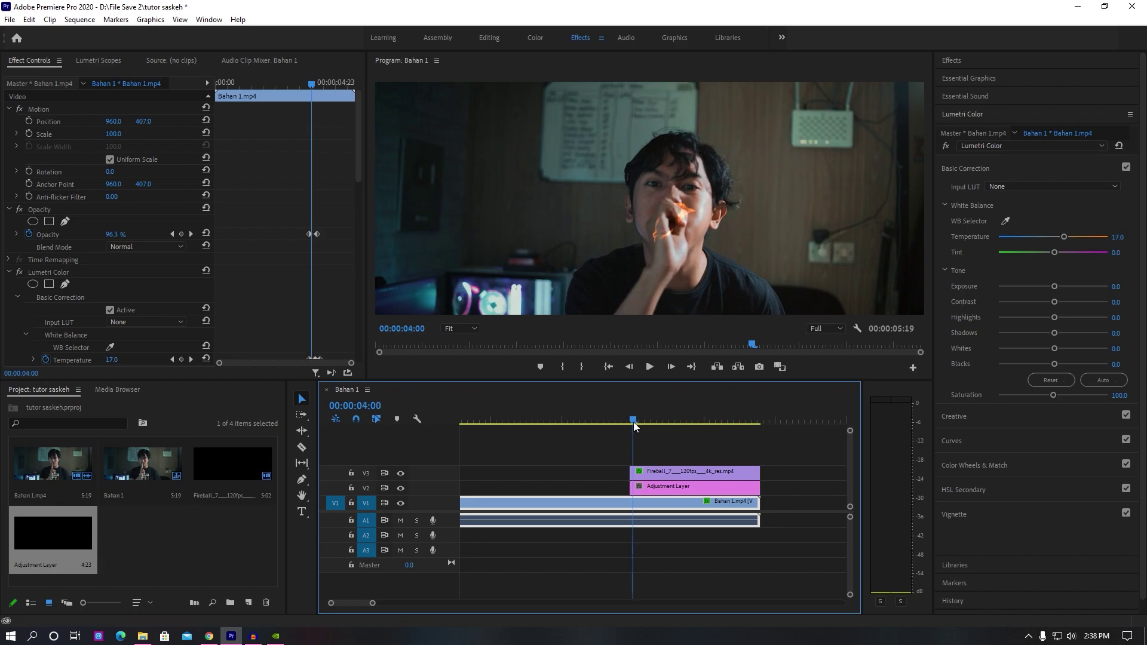
pyautogui.click(653, 486)
pyautogui.click(635, 503)
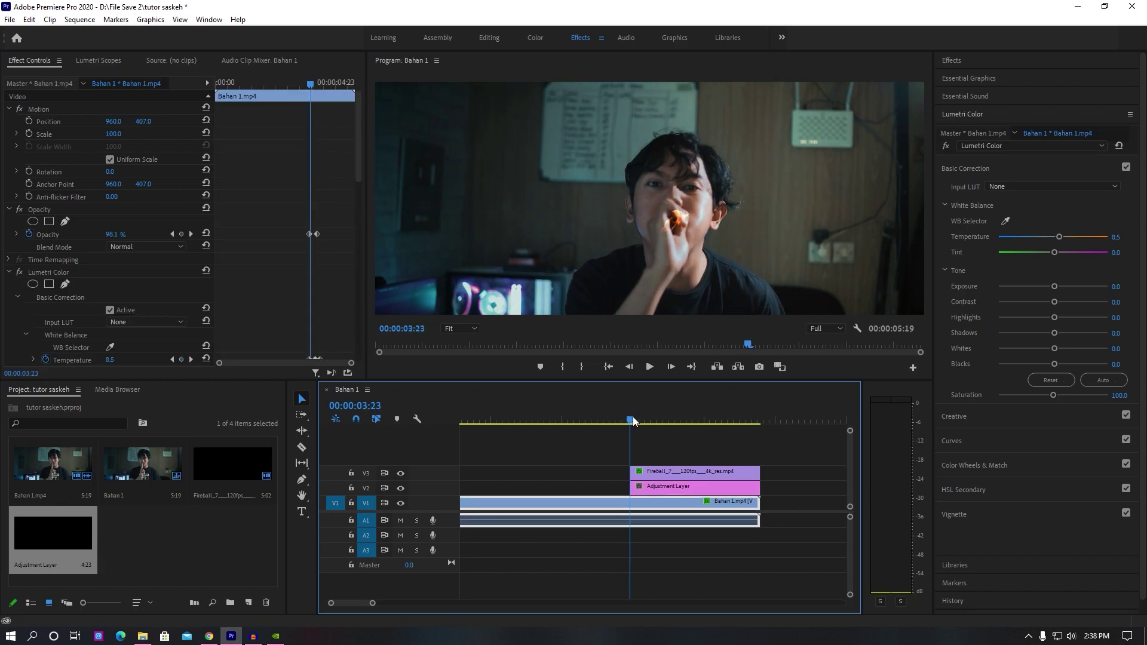
# Grade the adjustment layer: Exposure -2.4, Contrast 6.5, Highlights -19.6, Shadows -82.6, Whites -27.2, Blacks 50
pyautogui.click(637, 487)
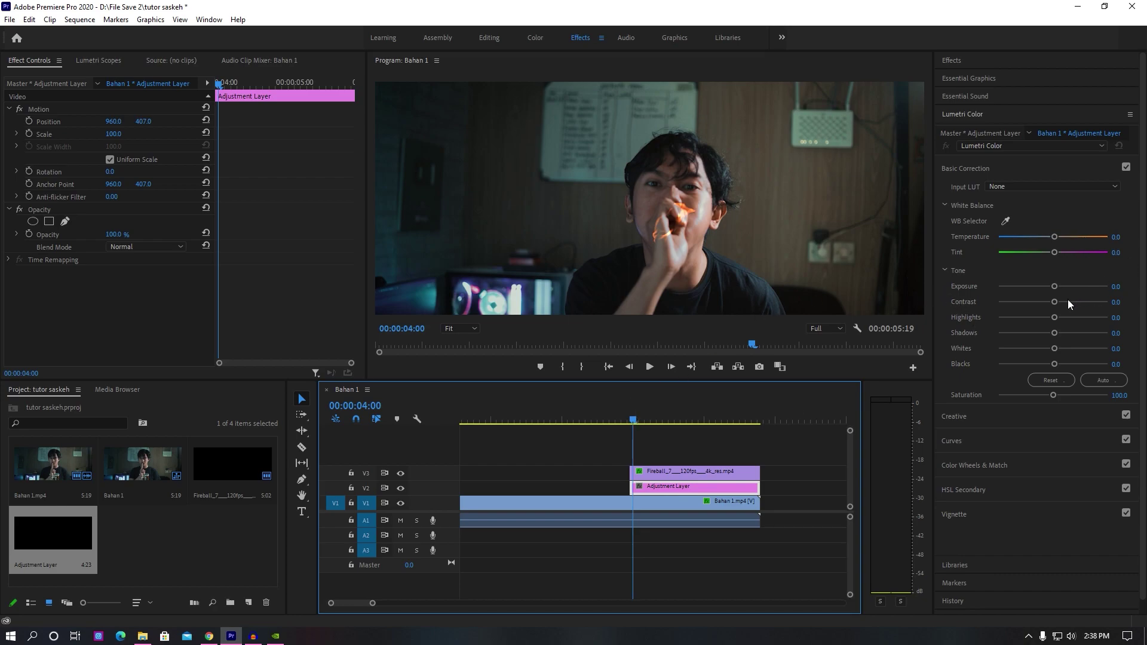
pyautogui.moveTo(641, 421); pyautogui.dragTo(653, 419)
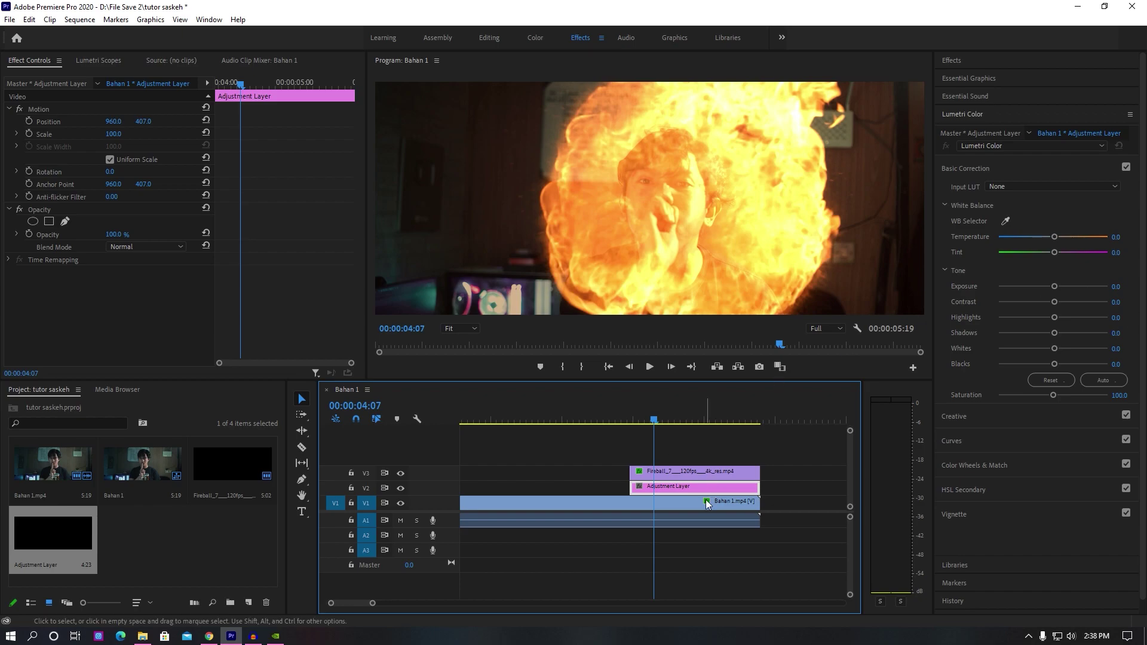
pyautogui.moveTo(1054, 287); pyautogui.dragTo(1020, 287)
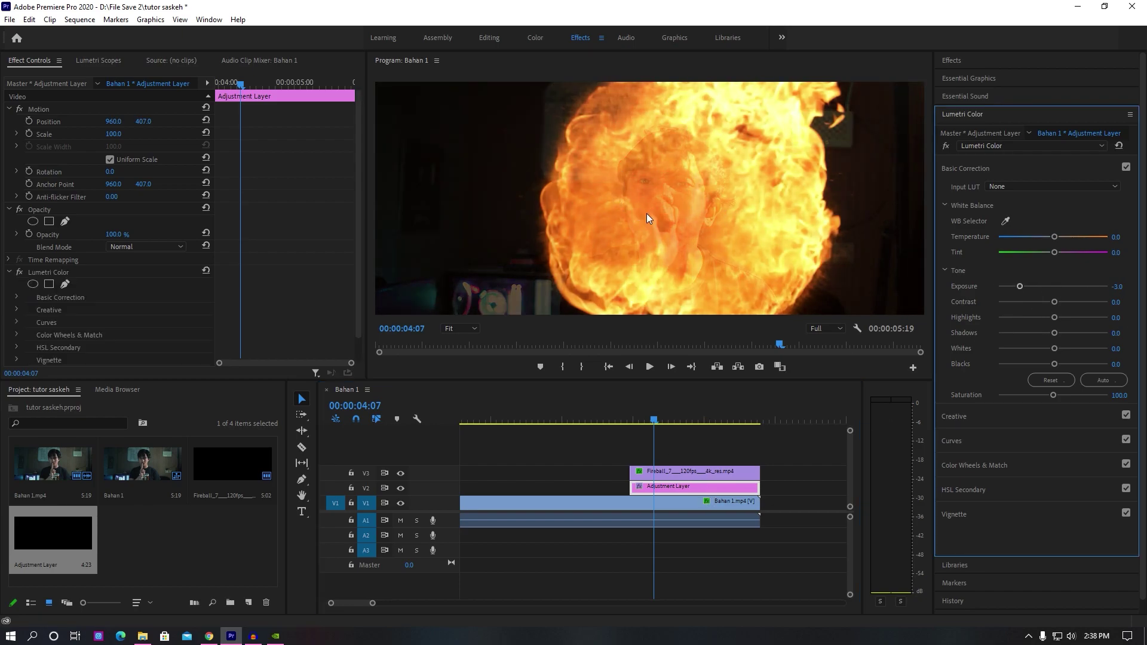
pyautogui.moveTo(1023, 287)
pyautogui.mouseDown()
pyautogui.moveTo(1042, 308)
pyautogui.moveTo(1063, 307)
pyautogui.moveTo(1021, 289)
pyautogui.mouseUp()
pyautogui.moveTo(1055, 338); pyautogui.dragTo(1014, 334)
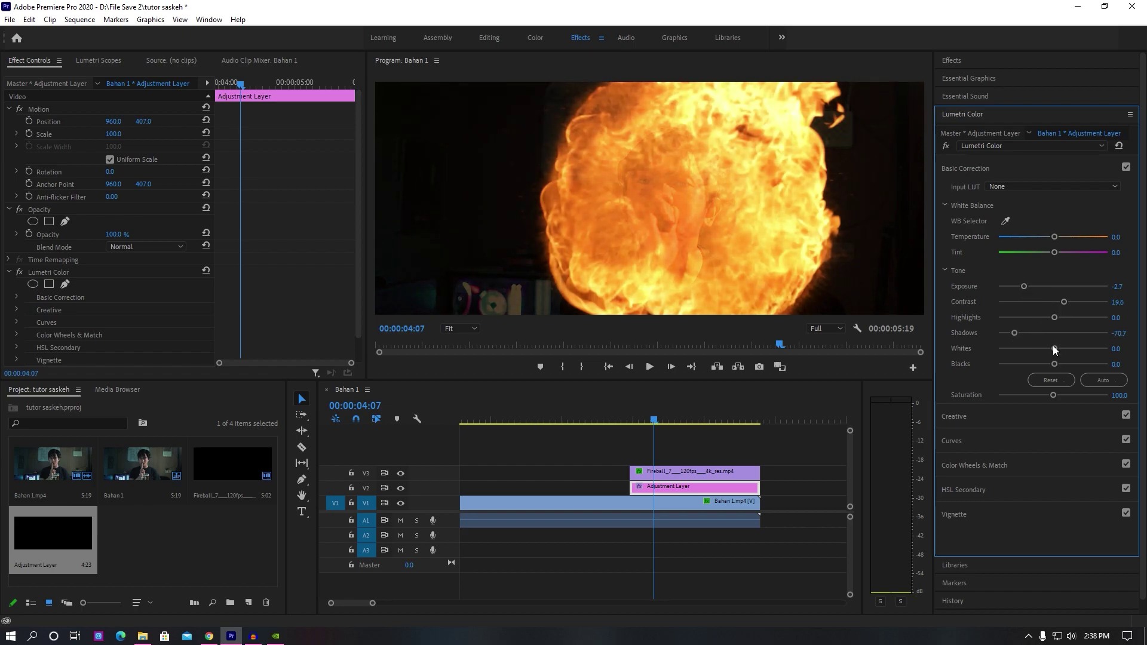
pyautogui.moveTo(1056, 348)
pyautogui.mouseDown()
pyautogui.moveTo(1062, 319)
pyautogui.moveTo(1020, 288)
pyautogui.moveTo(1043, 317)
pyautogui.moveTo(1008, 333)
pyautogui.mouseUp()
pyautogui.moveTo(1058, 349)
pyautogui.mouseDown()
pyautogui.moveTo(1041, 348)
pyautogui.moveTo(1080, 364)
pyautogui.mouseUp()
pyautogui.moveTo(1021, 287)
pyautogui.mouseDown()
pyautogui.moveTo(1008, 286)
pyautogui.moveTo(1034, 287)
pyautogui.mouseUp()
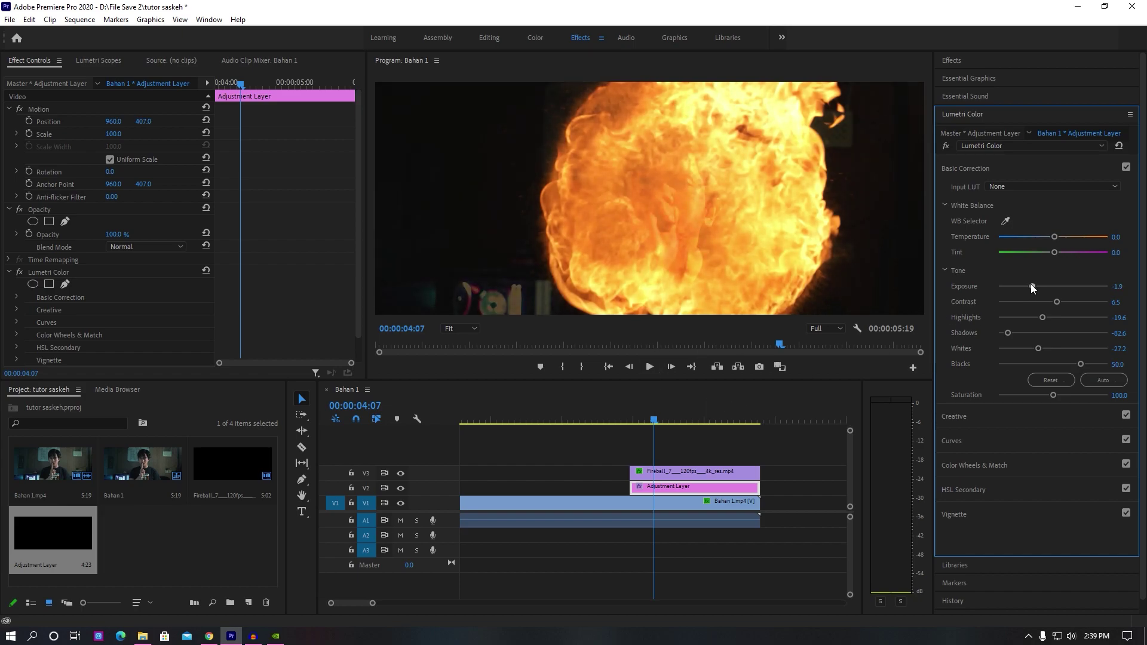
pyautogui.moveTo(1030, 286); pyautogui.dragTo(1027, 286)
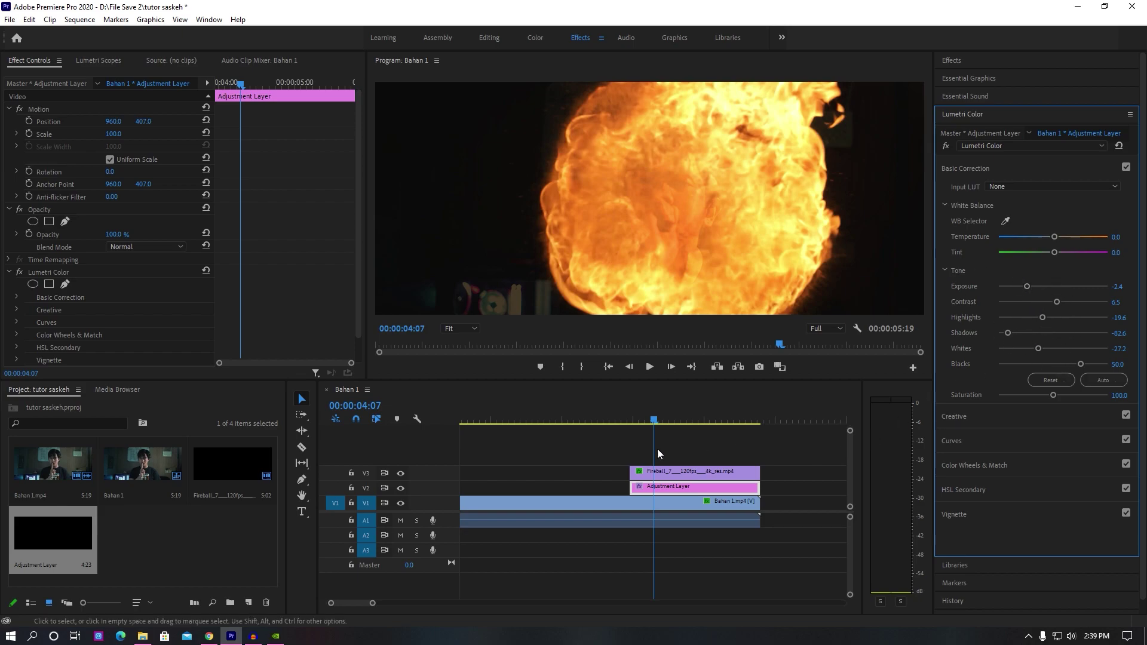
pyautogui.moveTo(646, 423)
pyautogui.mouseDown()
pyautogui.moveTo(637, 421)
pyautogui.moveTo(654, 418)
pyautogui.mouseUp()
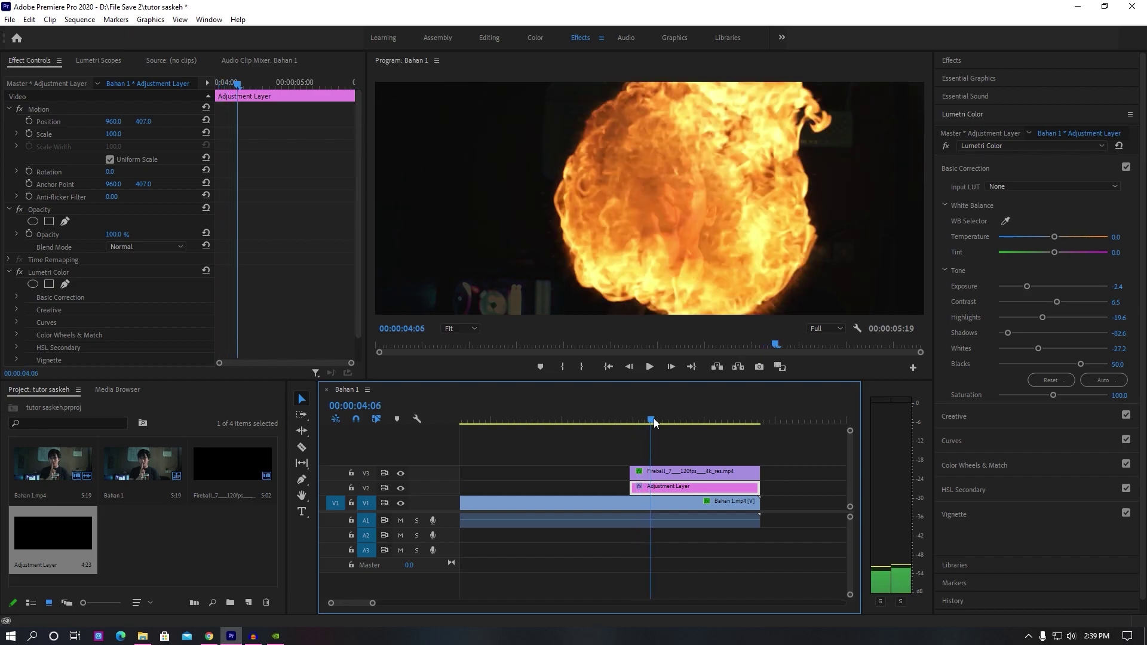
# Add an ellipse mask to the Lumetri grade and shape it tall and narrow over the fireball
pyautogui.click(34, 284)
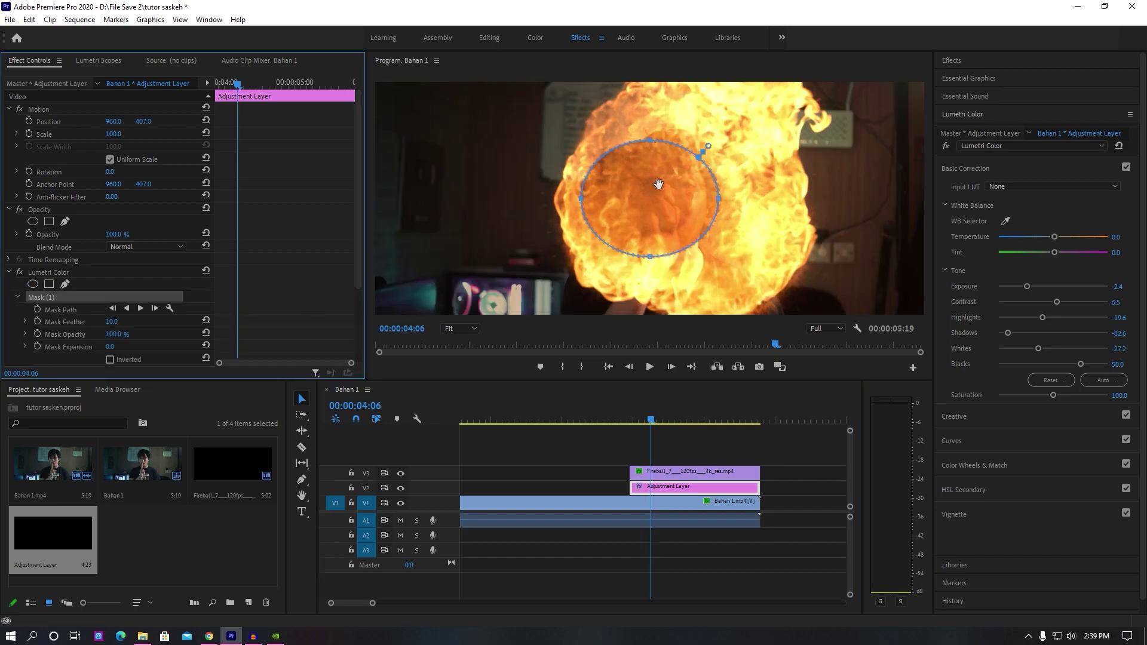
pyautogui.moveTo(641, 200); pyautogui.dragTo(658, 196)
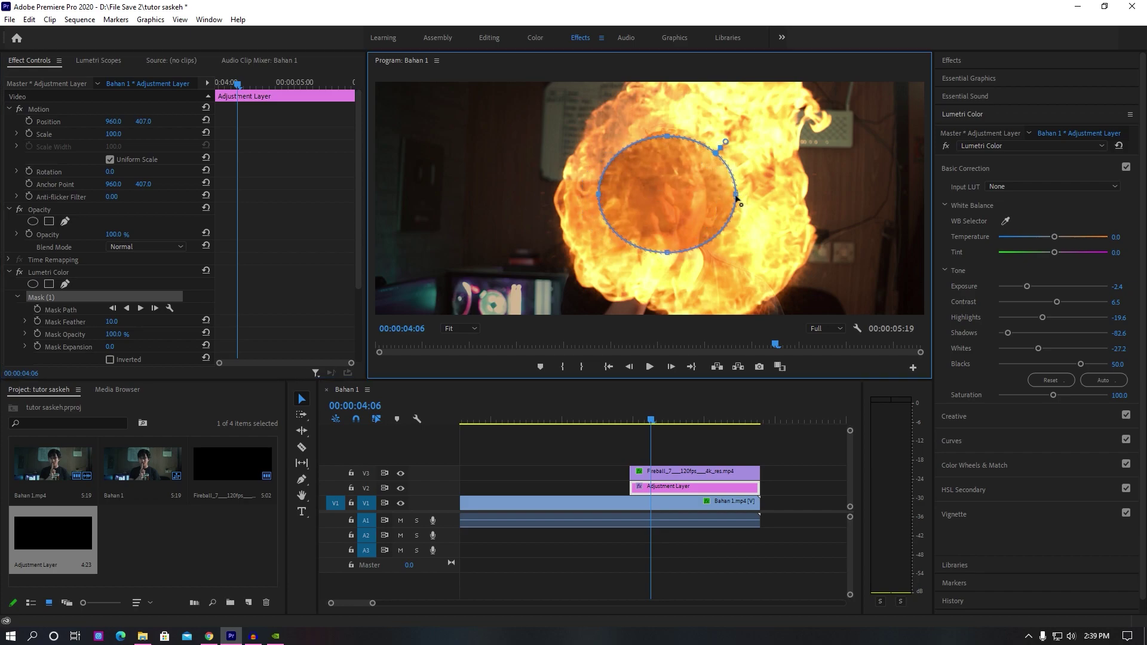
pyautogui.moveTo(737, 198); pyautogui.dragTo(715, 195)
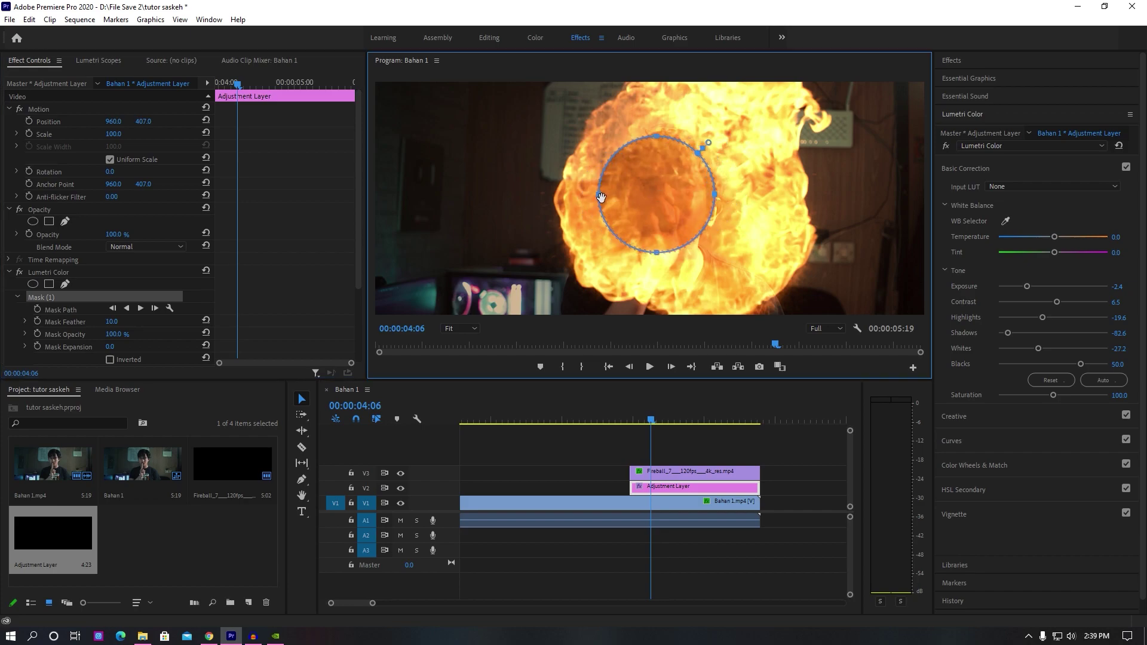
pyautogui.moveTo(600, 196); pyautogui.dragTo(611, 195)
pyautogui.moveTo(663, 137); pyautogui.dragTo(665, 126)
pyautogui.moveTo(715, 195); pyautogui.dragTo(719, 189)
pyautogui.moveTo(670, 254); pyautogui.dragTo(670, 258)
pyautogui.moveTo(673, 203); pyautogui.dragTo(672, 208)
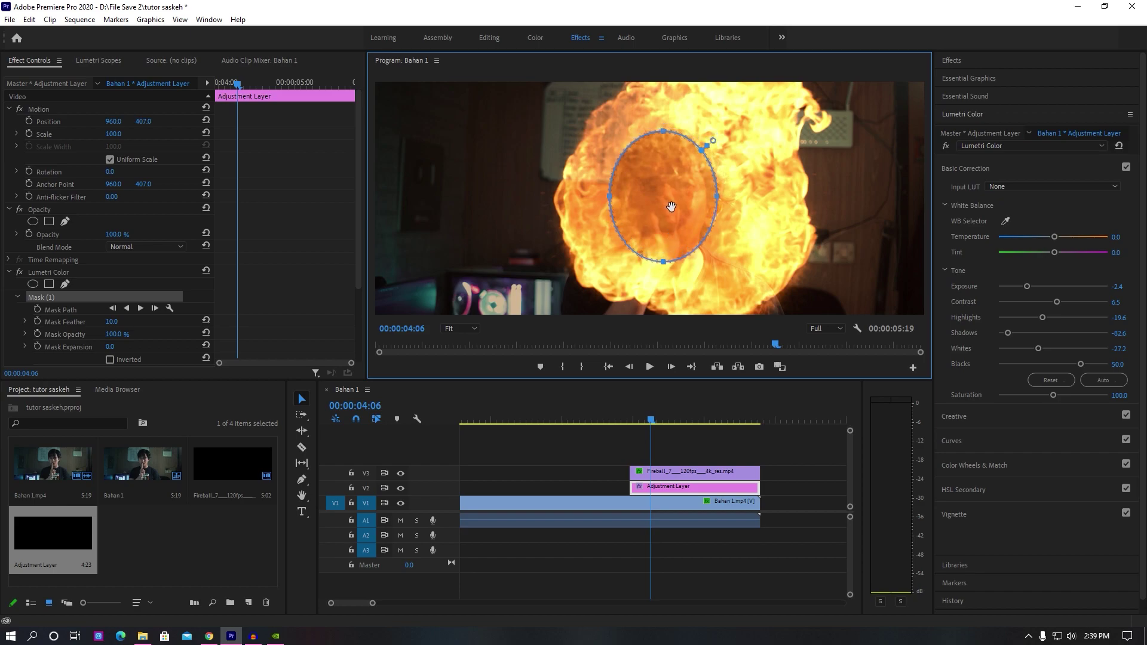
# Set Mask Feather to 135 and Mask Expansion to 59, then nudge the mask into place
pyautogui.moveTo(112, 322); pyautogui.dragTo(204, 322)
pyautogui.moveTo(113, 321); pyautogui.dragTo(96, 321)
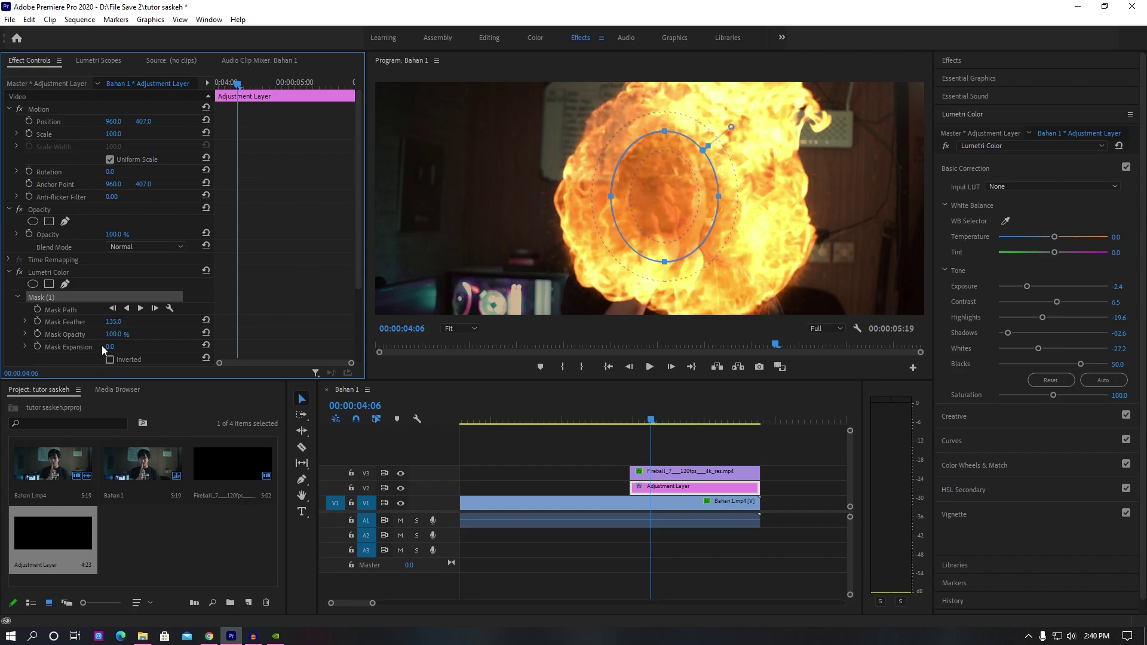
pyautogui.moveTo(110, 347); pyautogui.dragTo(145, 346)
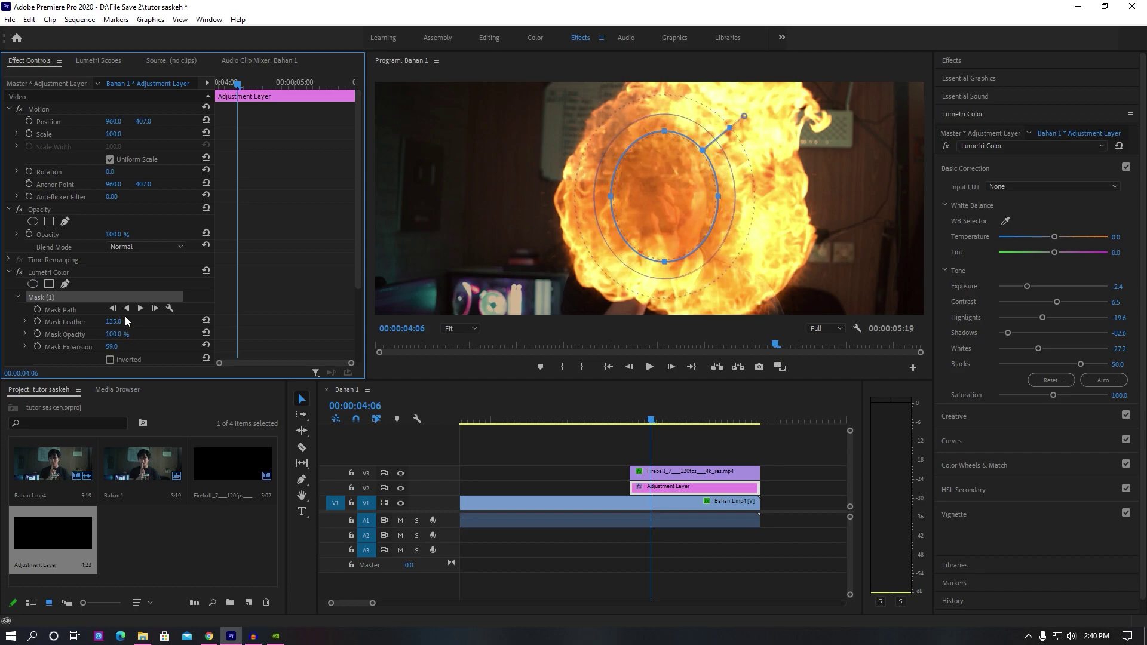
pyautogui.moveTo(650, 423); pyautogui.dragTo(653, 425)
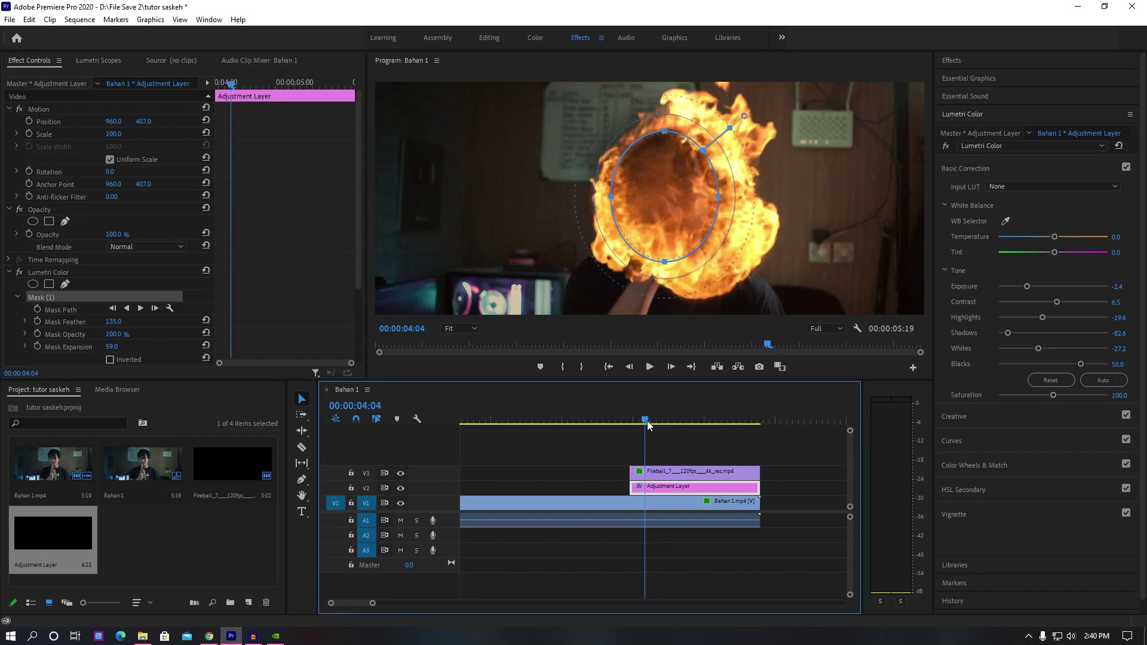
pyautogui.moveTo(655, 198); pyautogui.dragTo(662, 205)
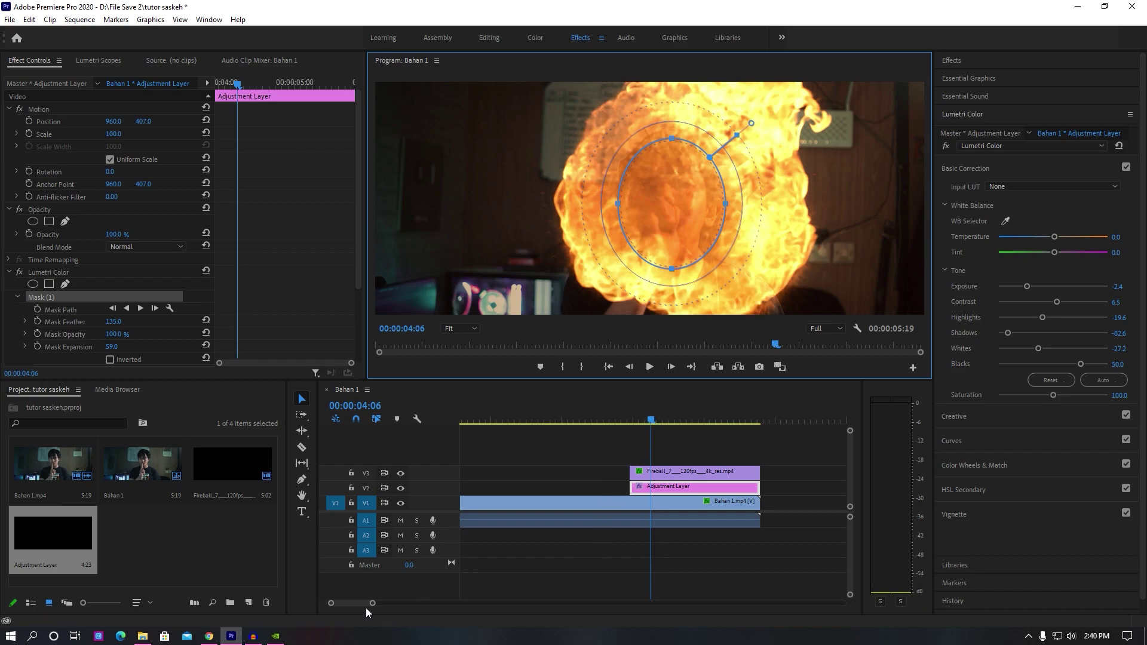
pyautogui.moveTo(372, 604); pyautogui.dragTo(350, 603)
pyautogui.click(575, 421)
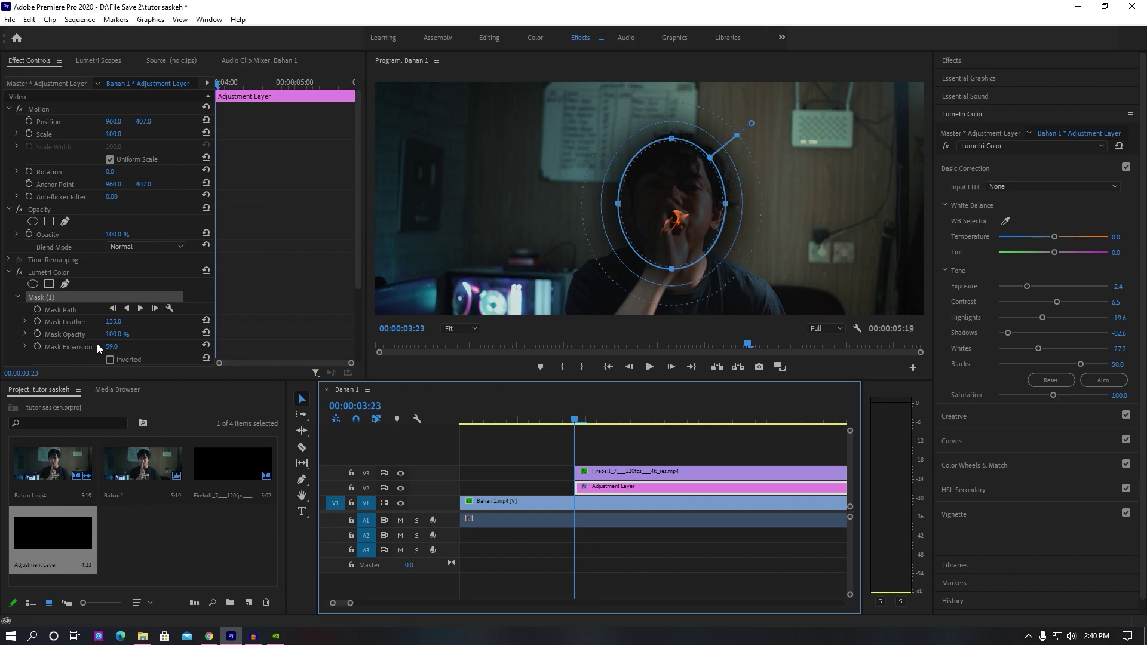
# Enable mask opacity and expansion keyframes, lowering mask opacity at 00:00:03:23
pyautogui.click(619, 420)
pyautogui.moveTo(632, 418); pyautogui.dragTo(654, 420)
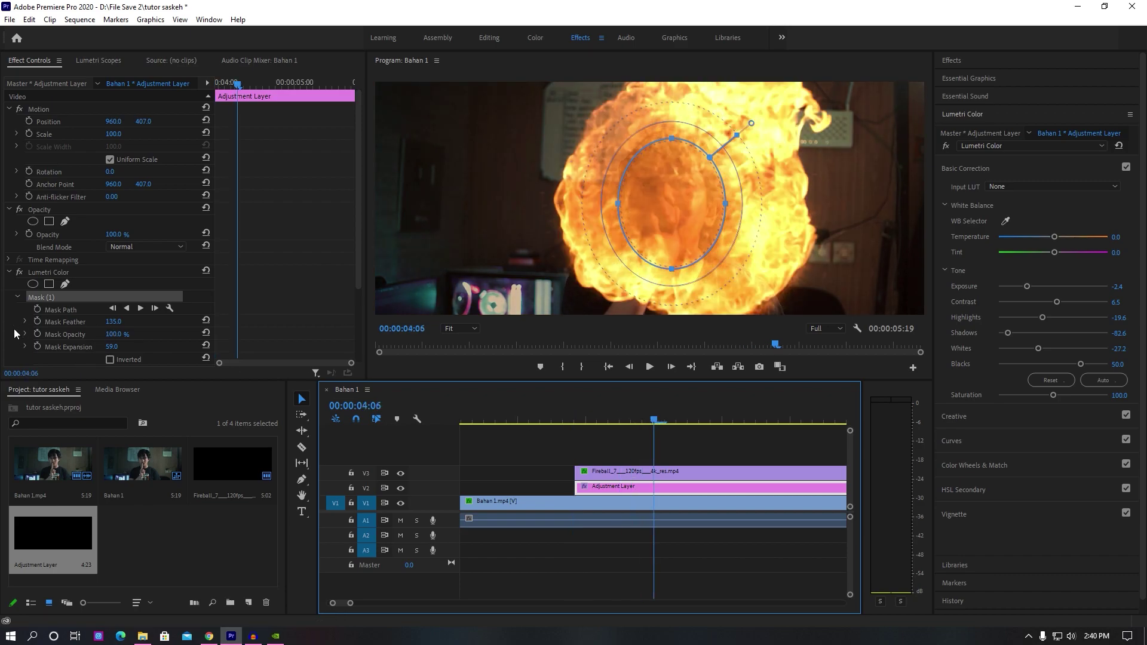
pyautogui.click(37, 335)
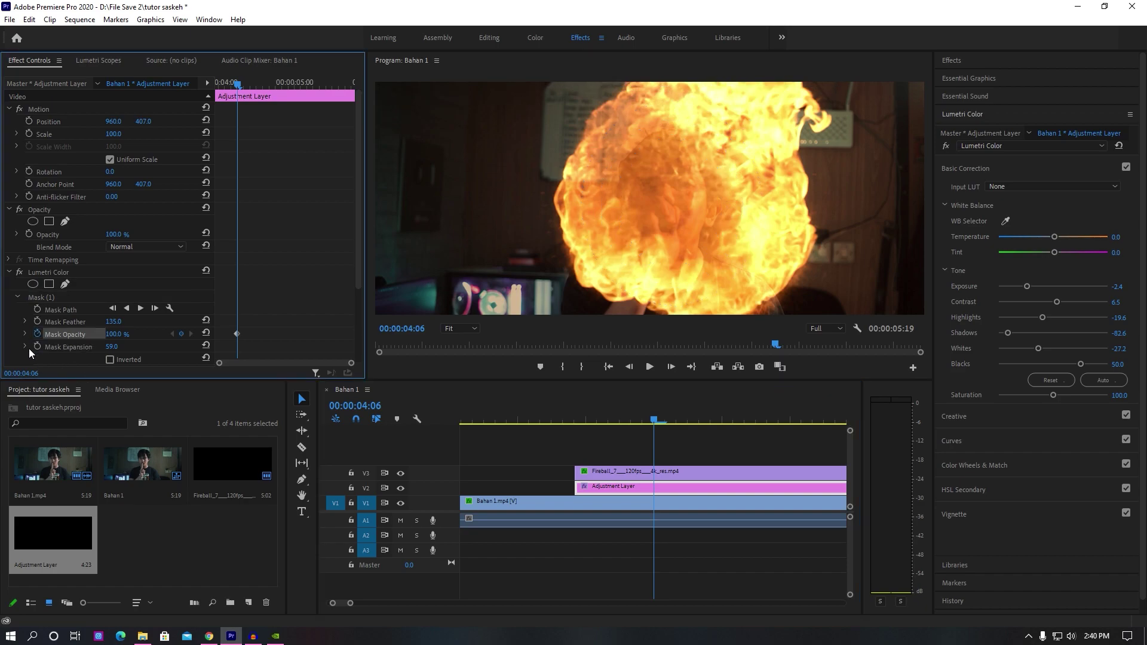
pyautogui.click(37, 347)
pyautogui.click(654, 421)
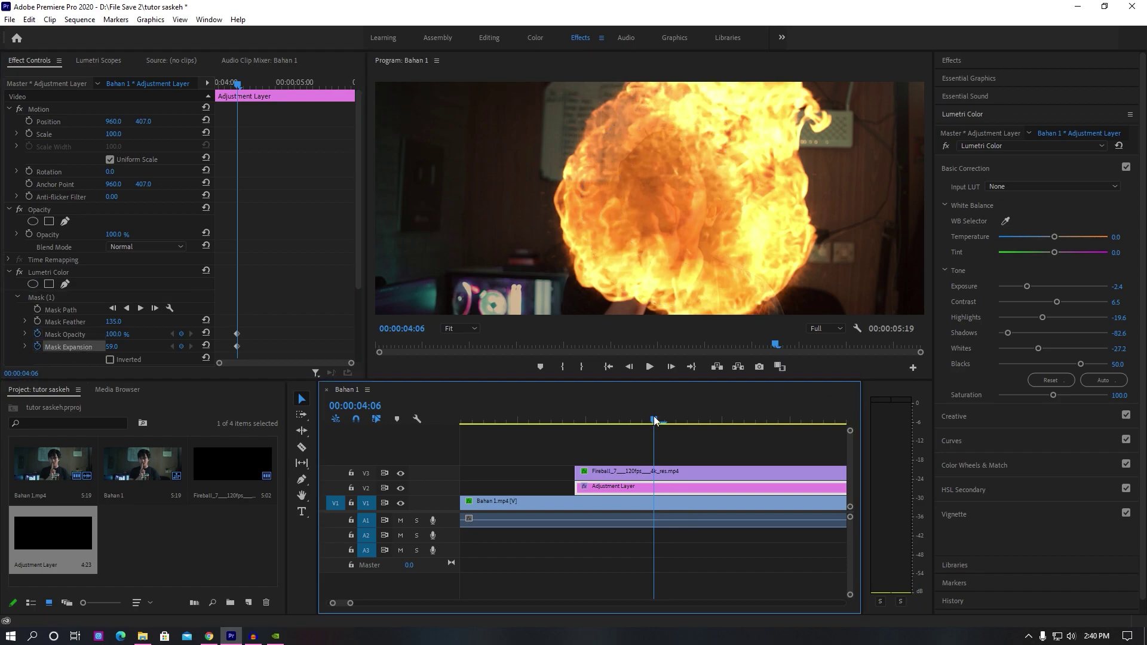
pyautogui.moveTo(654, 421); pyautogui.dragTo(565, 427)
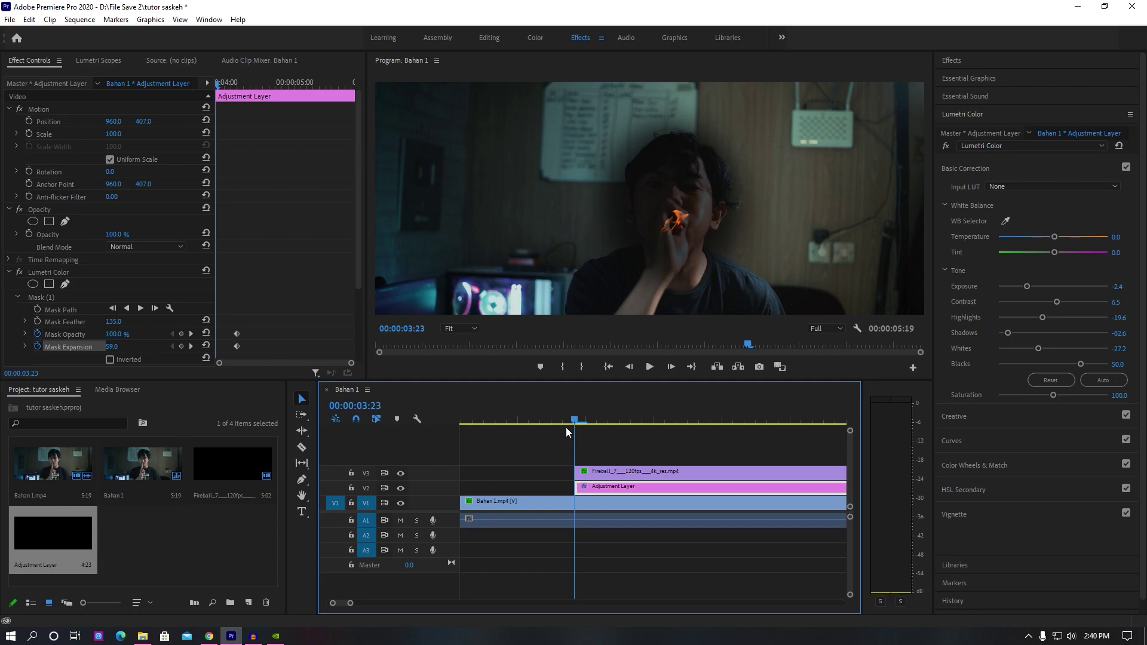
pyautogui.moveTo(114, 335); pyautogui.dragTo(83, 335)
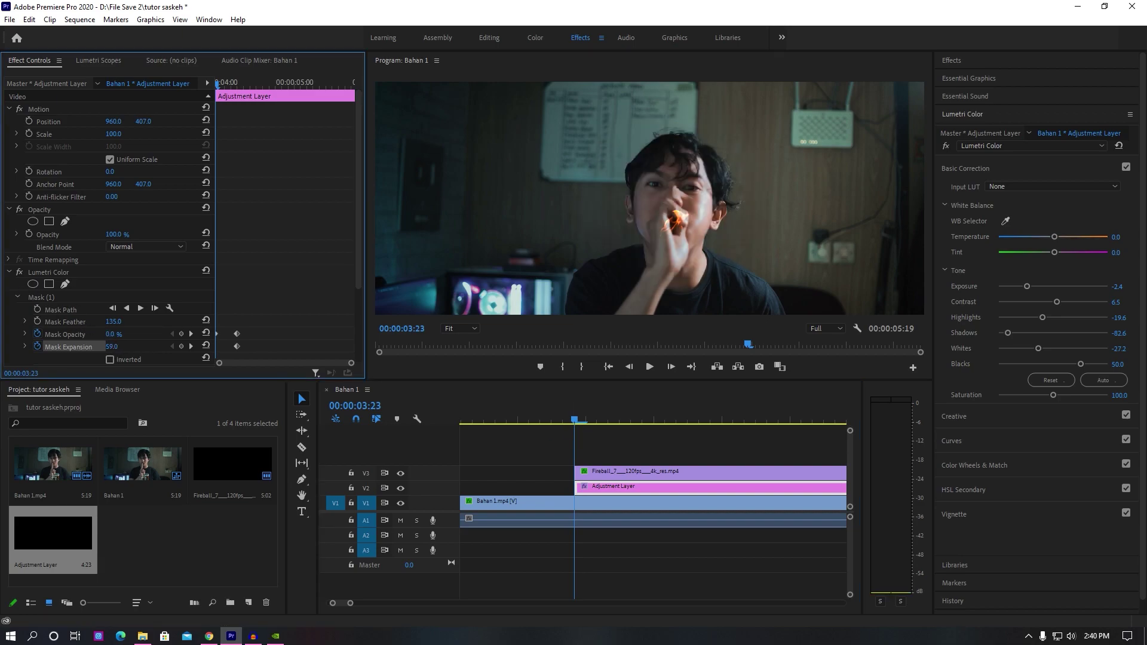
# Keyframe mask expansion at -80 on 04:02, 17 on 04:04, then wider on 04:06
pyautogui.click(607, 403)
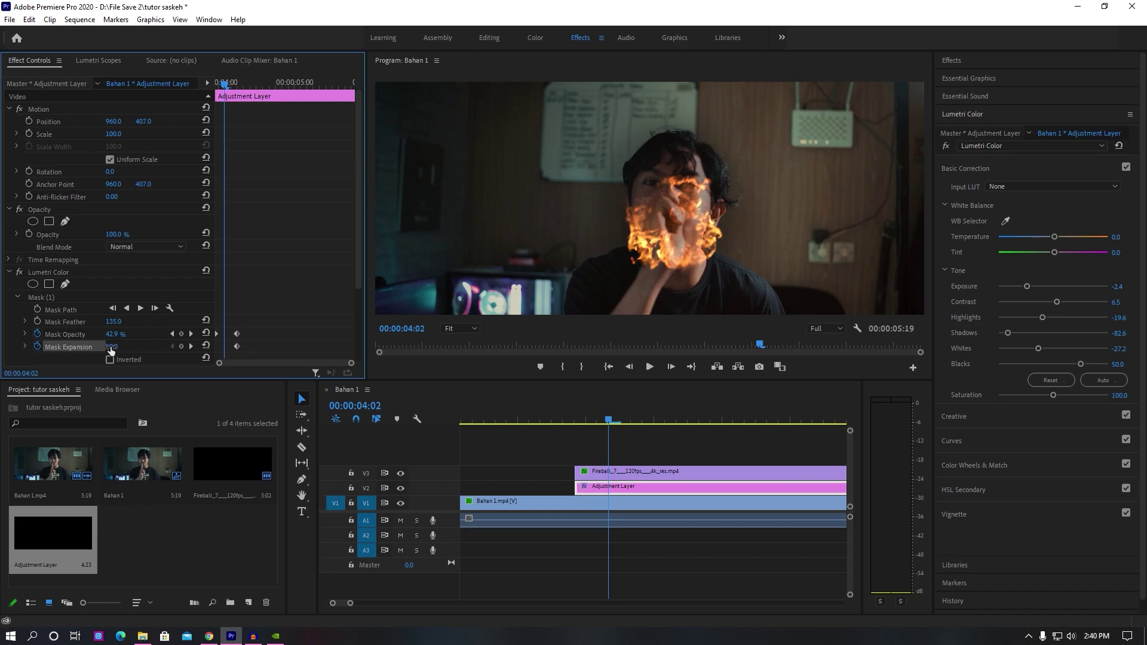
pyautogui.moveTo(116, 350); pyautogui.dragTo(54, 350)
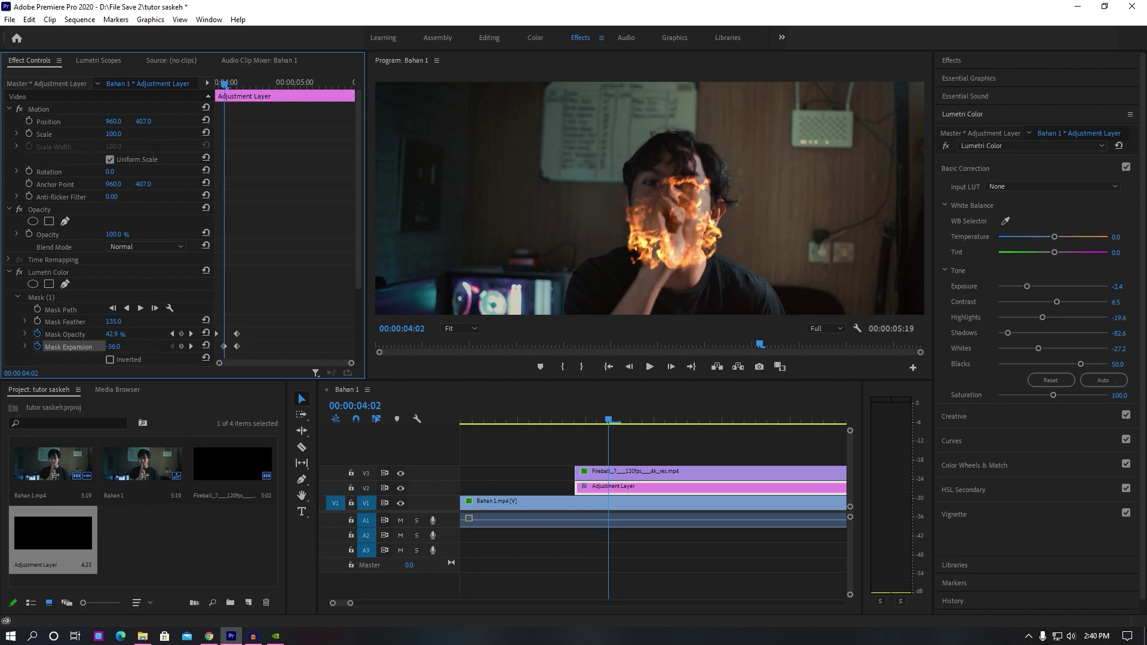
pyautogui.moveTo(113, 346); pyautogui.dragTo(89, 346)
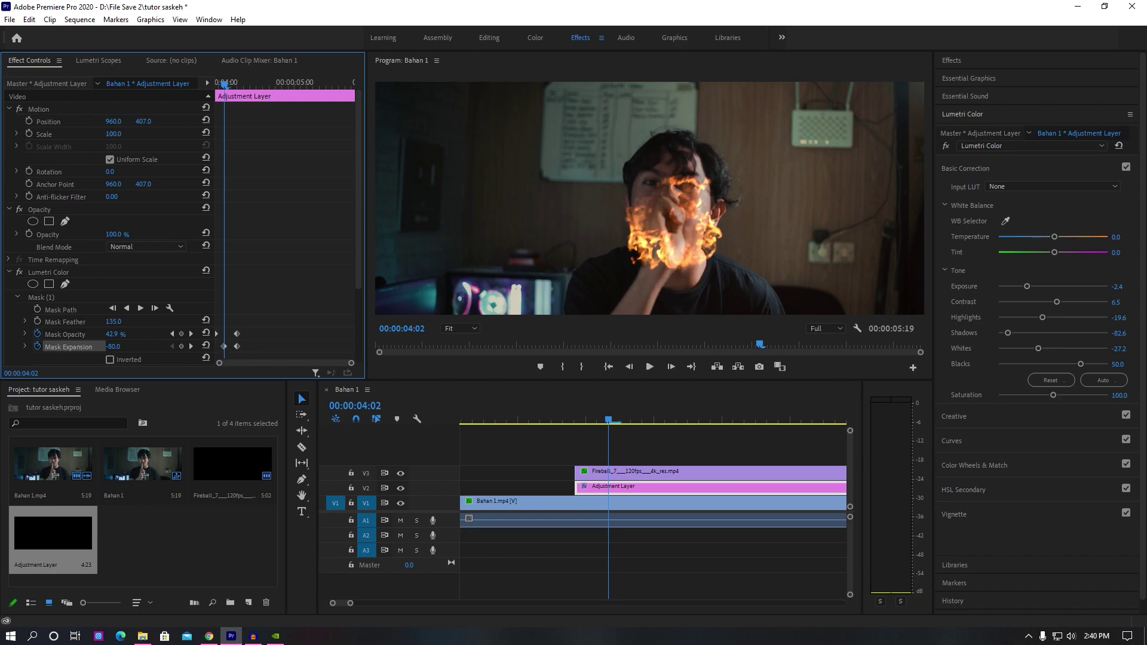
pyautogui.press('Right')
pyautogui.press('Right')
pyautogui.moveTo(122, 350); pyautogui.dragTo(136, 349)
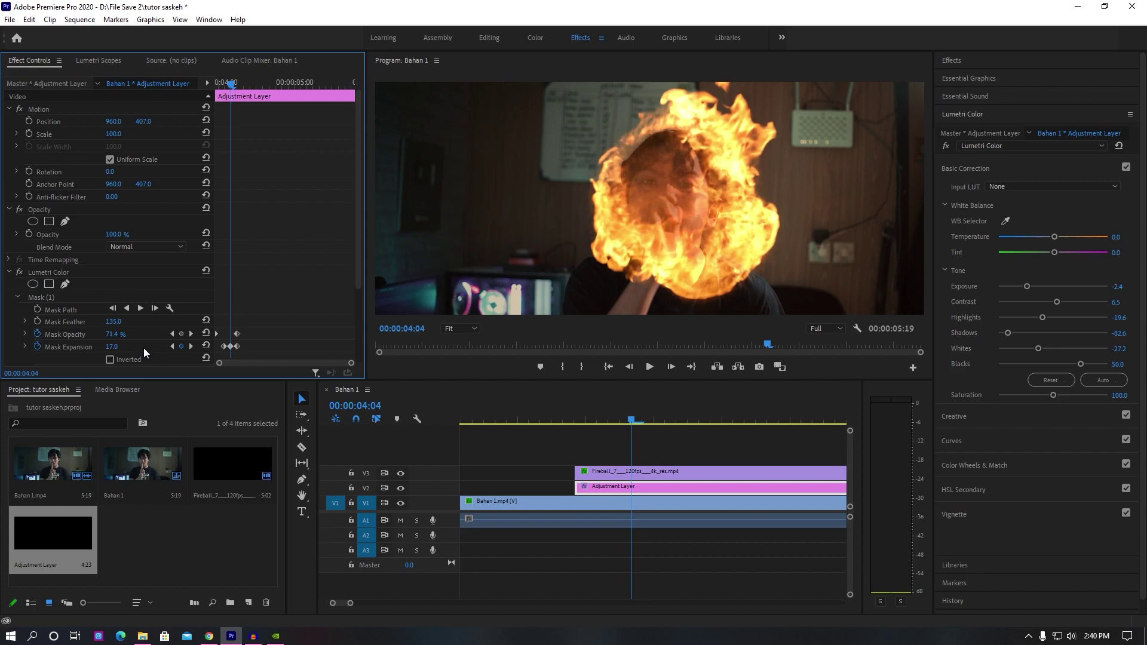
pyautogui.press('Right')
pyautogui.press('Right')
pyautogui.moveTo(111, 348)
pyautogui.mouseDown()
pyautogui.moveTo(172, 348)
pyautogui.moveTo(122, 347)
pyautogui.mouseUp()
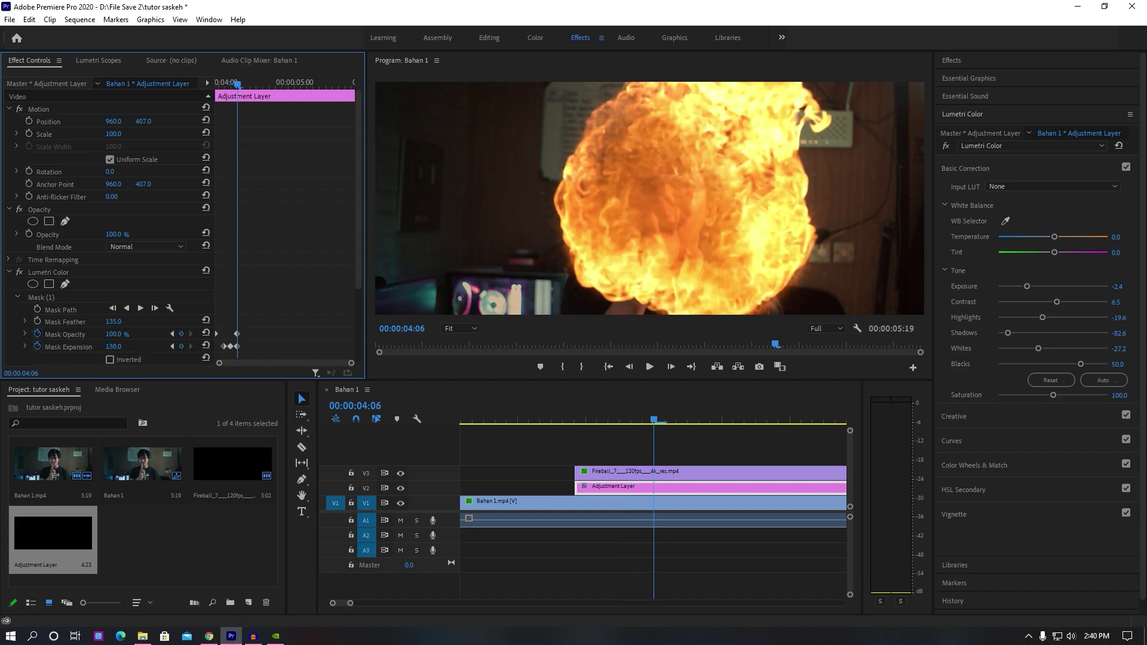
# Keep keyframing mask expansion every two frames: 256 at 04:10, then 337, 557 and 716
pyautogui.press('Right')
pyautogui.press('Right')
pyautogui.press('Right')
pyautogui.press('Right')
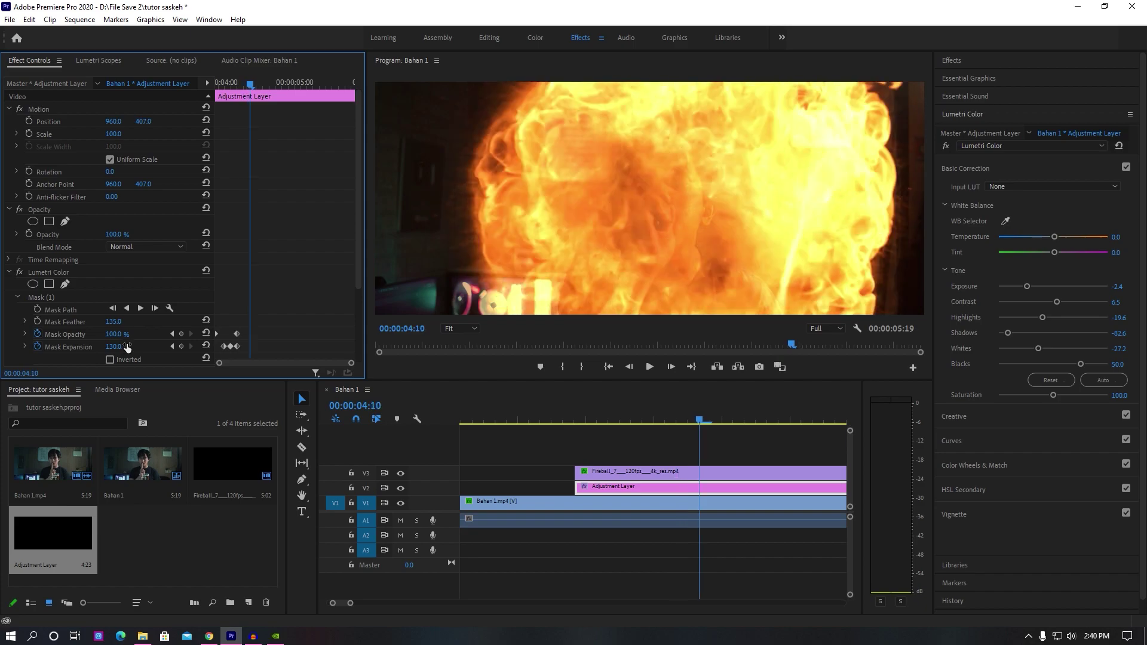
pyautogui.moveTo(123, 347)
pyautogui.mouseDown()
pyautogui.moveTo(197, 347)
pyautogui.moveTo(115, 347)
pyautogui.mouseUp()
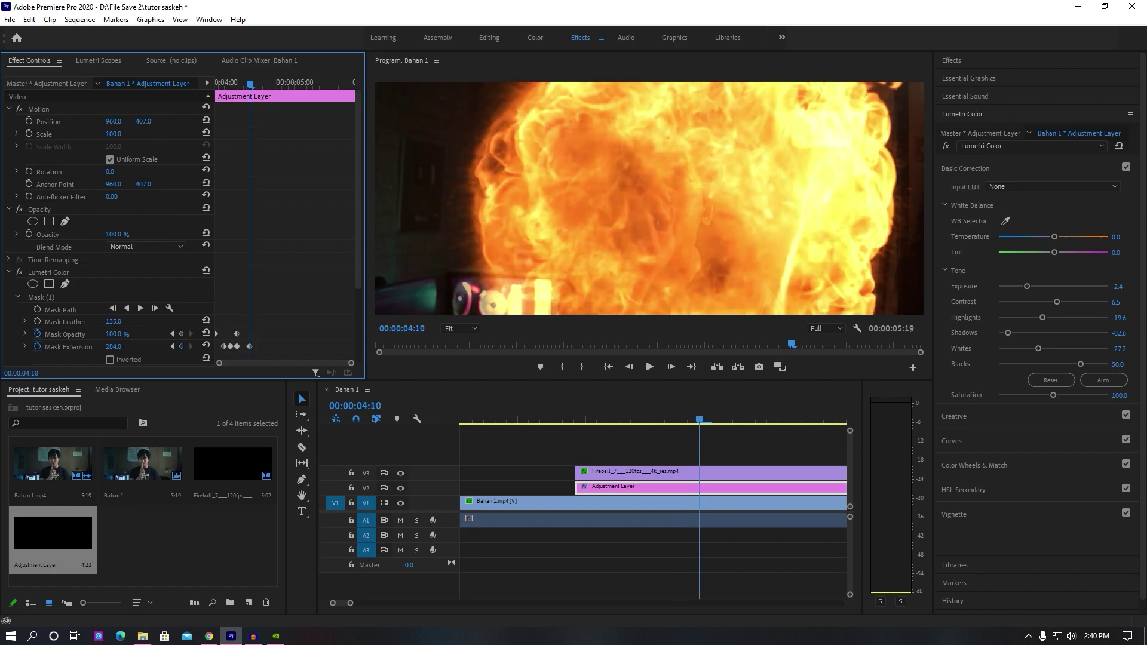
pyautogui.press('Right')
pyautogui.press('Right')
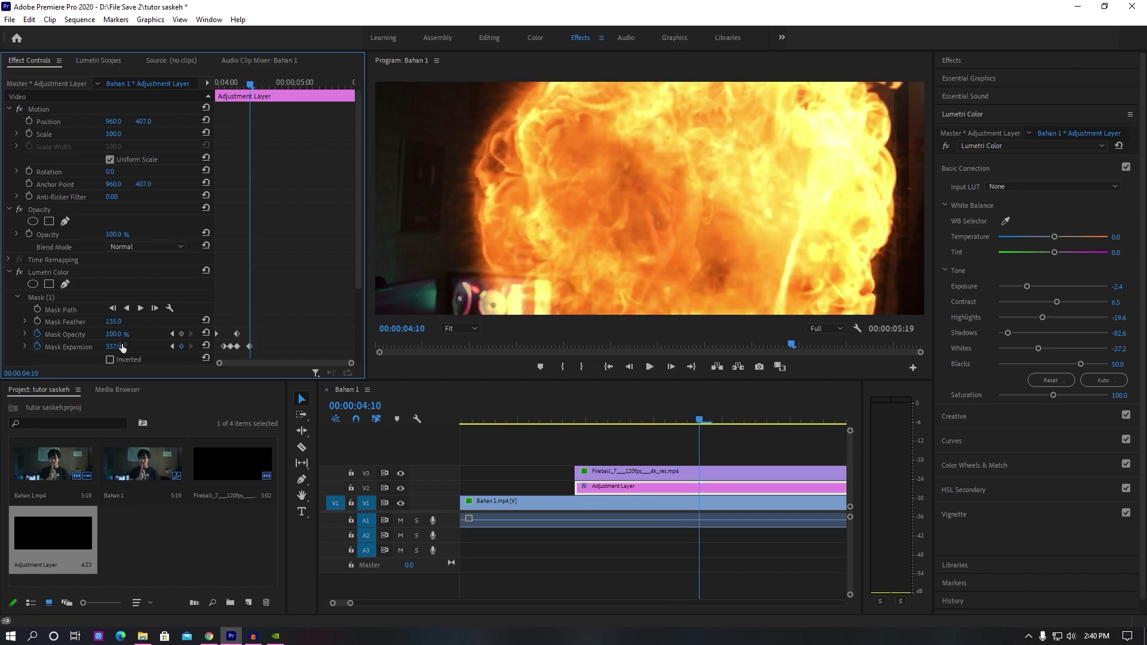
pyautogui.moveTo(120, 347); pyautogui.dragTo(166, 347)
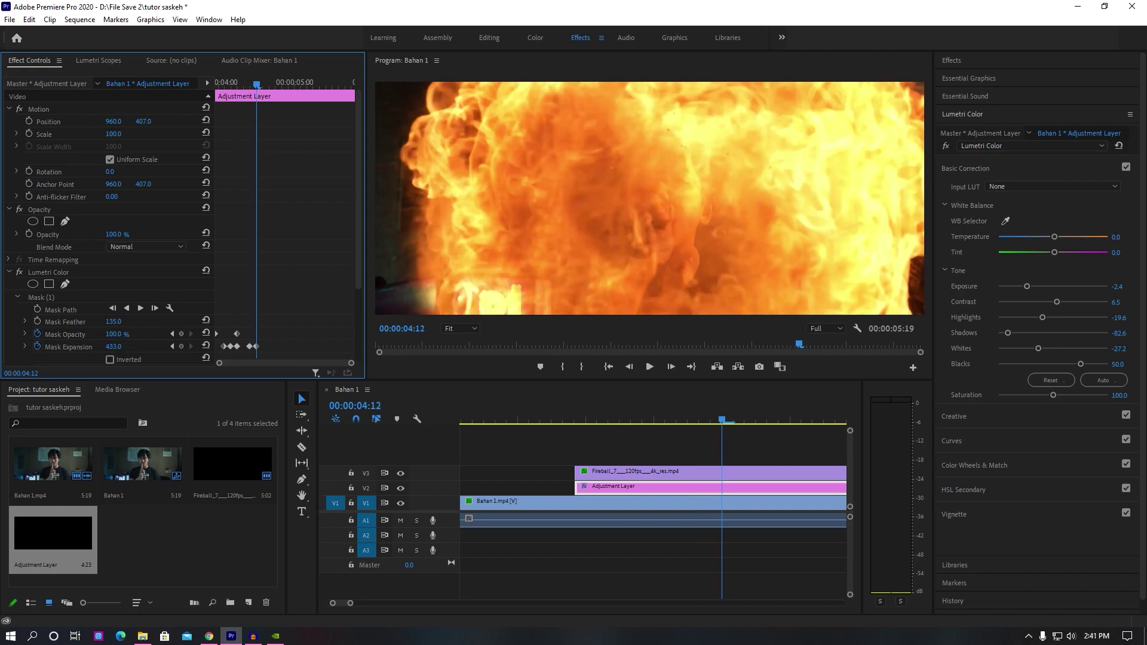
pyautogui.press('Right')
pyautogui.press('Right')
pyautogui.moveTo(122, 347); pyautogui.dragTo(254, 348)
pyautogui.moveTo(114, 347); pyautogui.dragTo(210, 347)
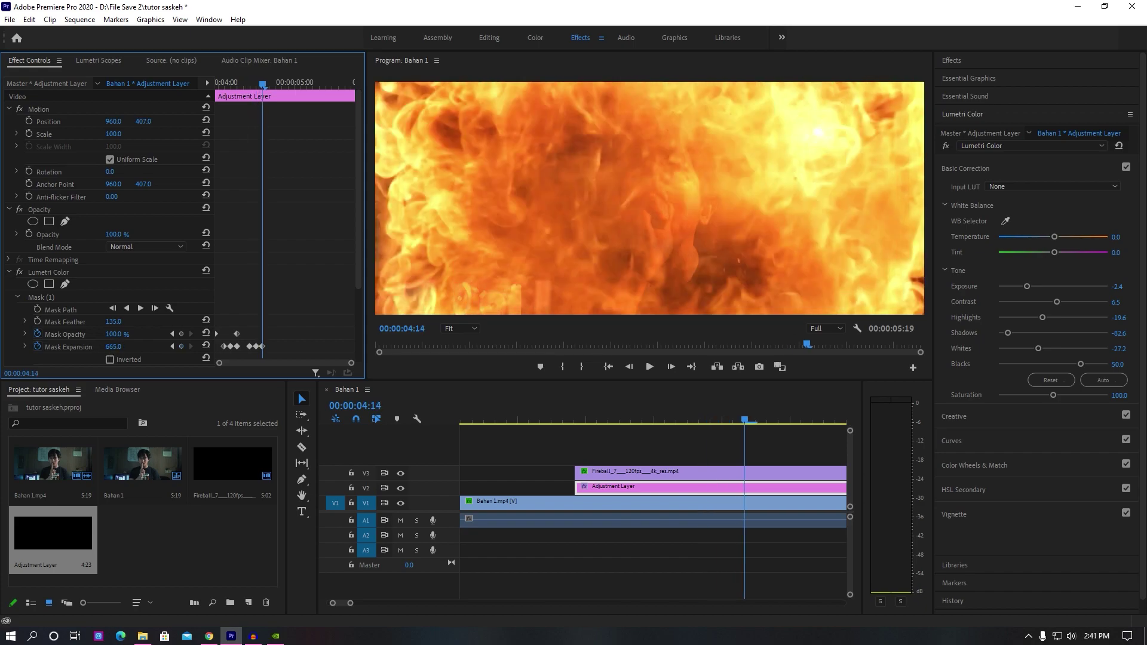
pyautogui.moveTo(580, 418)
pyautogui.mouseDown()
pyautogui.moveTo(660, 425)
pyautogui.moveTo(586, 429)
pyautogui.mouseUp()
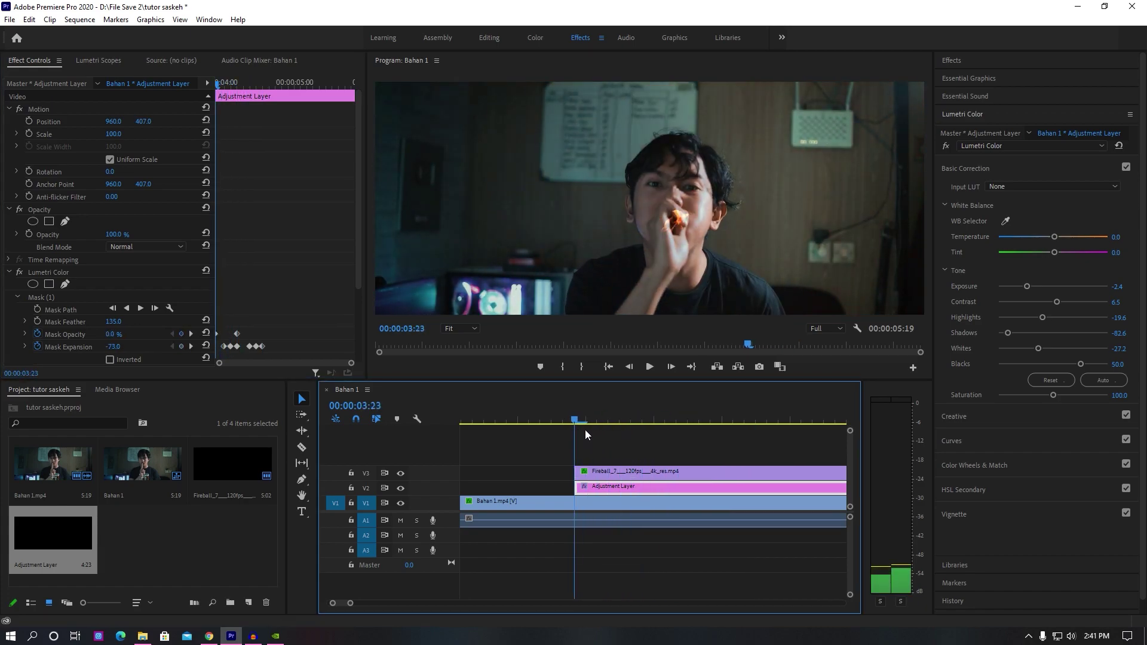
pyautogui.moveTo(350, 603); pyautogui.dragTo(453, 605)
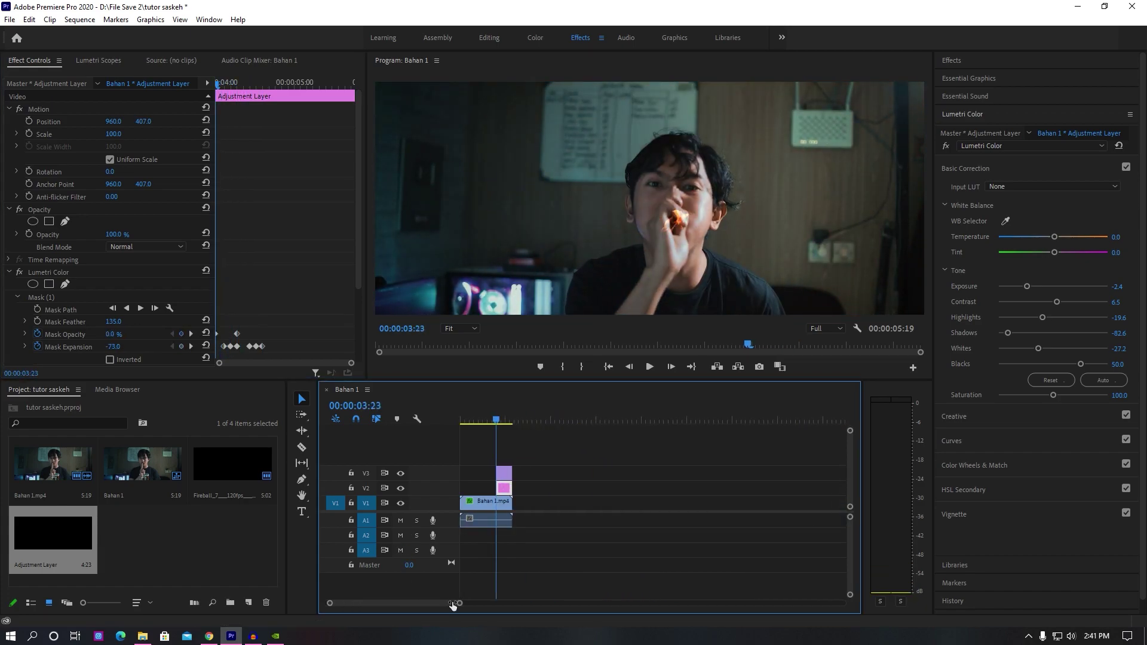
pyautogui.click(460, 421)
pyautogui.press('space')
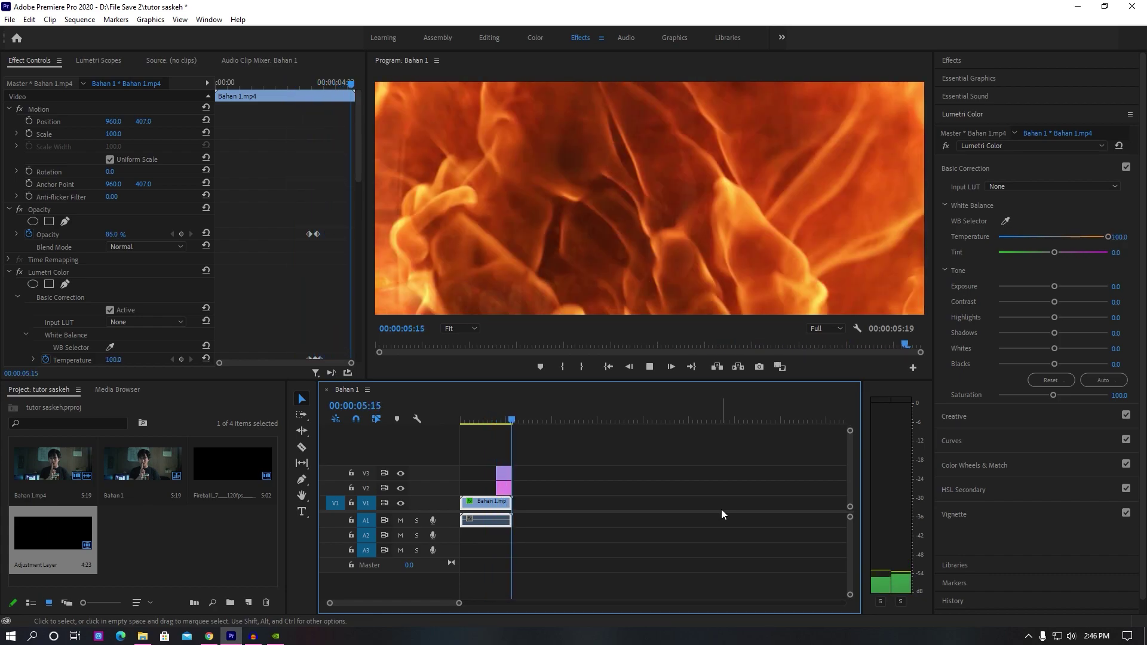
pyautogui.click(494, 420)
pyautogui.moveTo(494, 420); pyautogui.dragTo(497, 424)
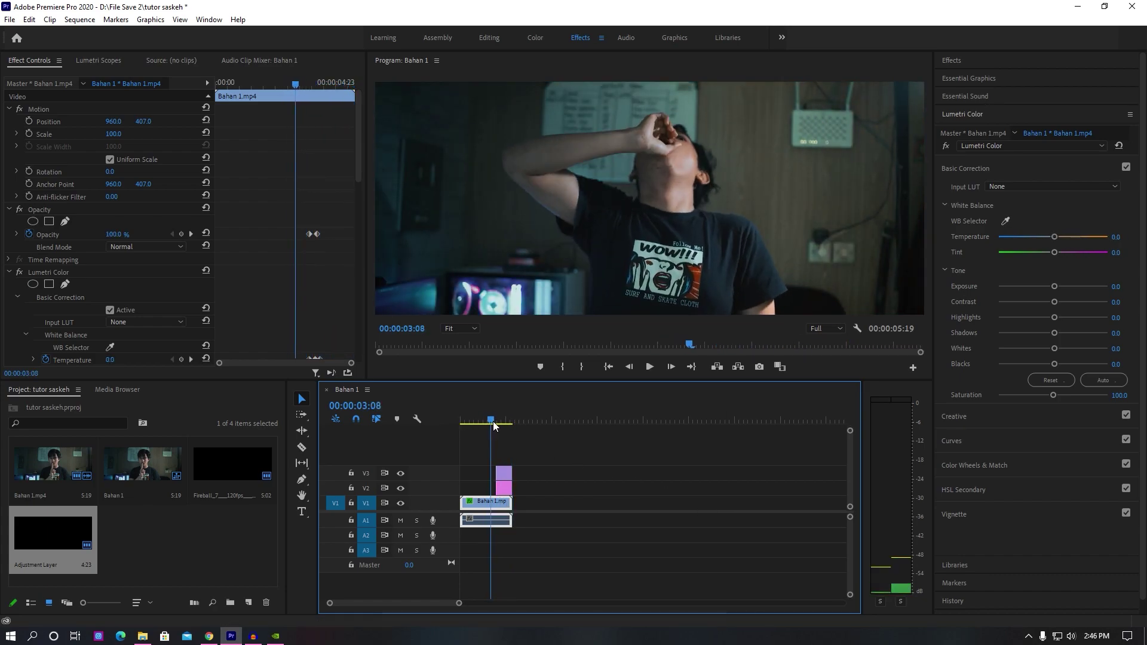
pyautogui.press('space')
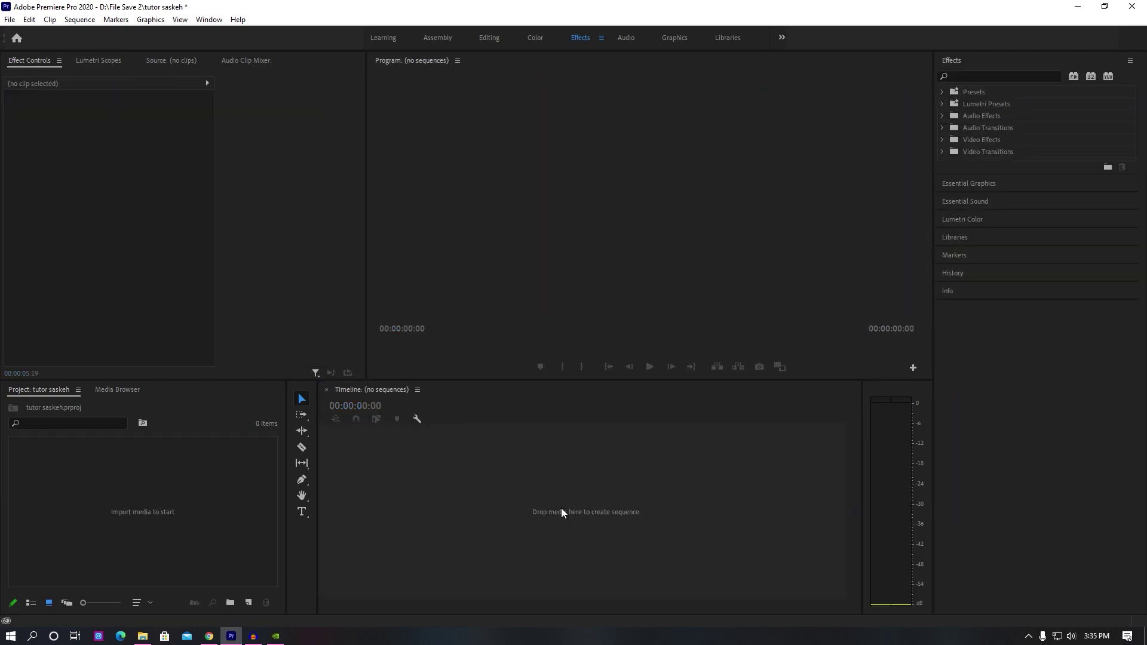
# Import bahan 2 into the empty project as its own sequence
pyautogui.click(142, 636)
pyautogui.moveTo(203, 116)
pyautogui.mouseDown()
pyautogui.moveTo(233, 635)
pyautogui.moveTo(422, 530)
pyautogui.mouseUp()
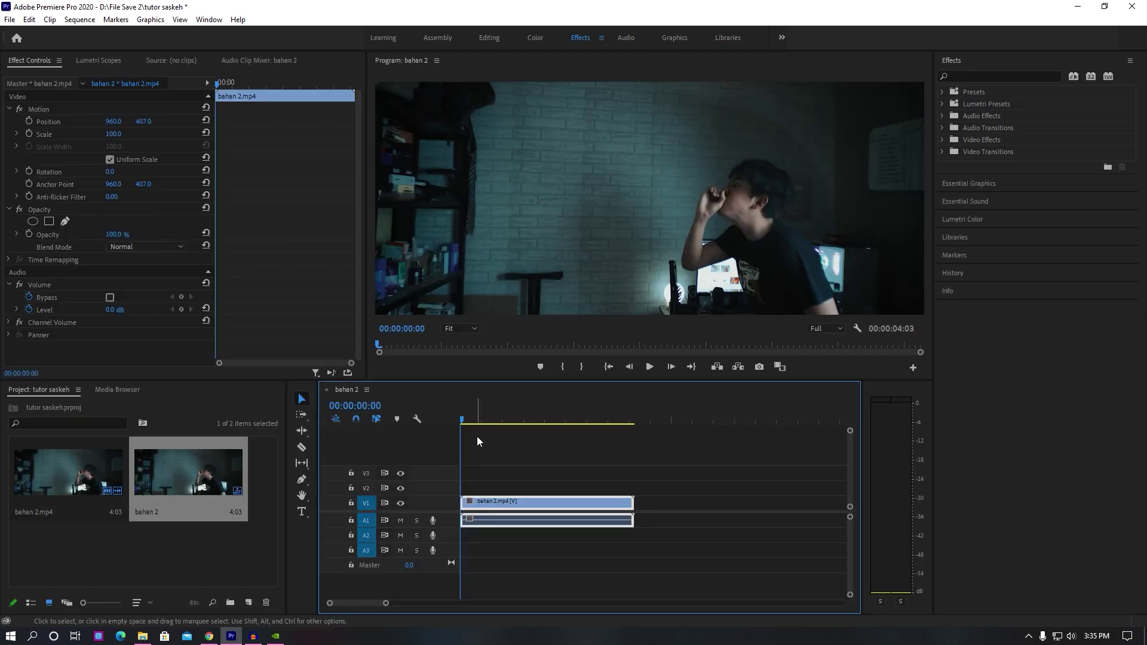
pyautogui.moveTo(463, 419)
pyautogui.mouseDown()
pyautogui.moveTo(483, 418)
pyautogui.moveTo(460, 416)
pyautogui.mouseUp()
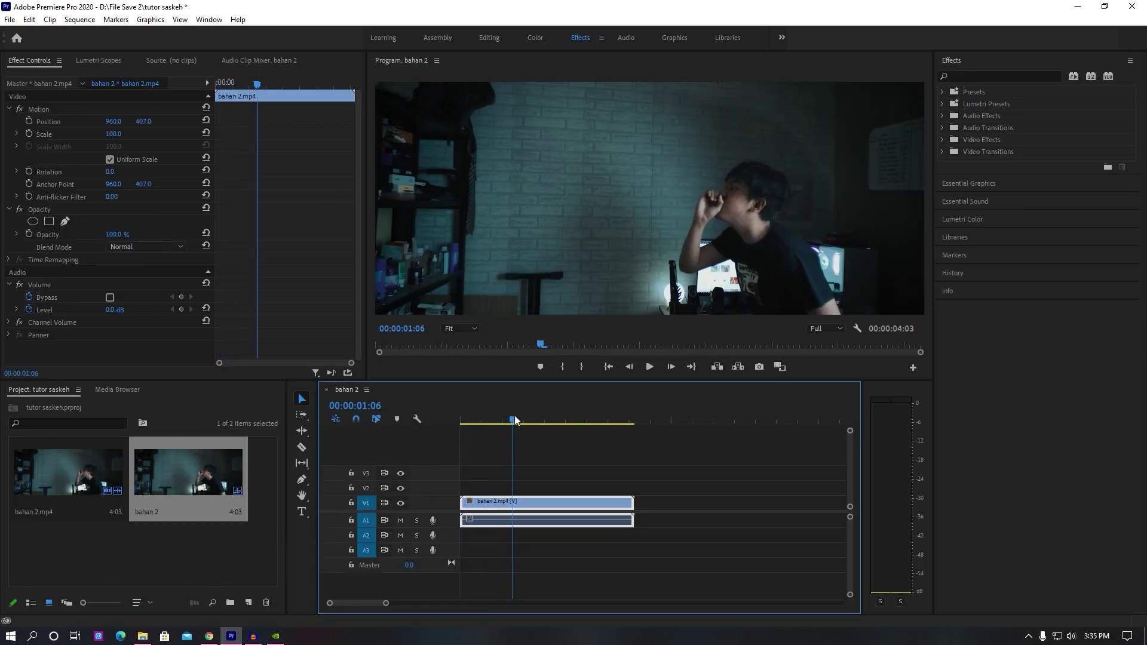
# Scrub to the blowing moment, then bring in the Flame Thrower Full Life clip
pyautogui.moveTo(461, 415)
pyautogui.mouseDown()
pyautogui.moveTo(512, 422)
pyautogui.moveTo(496, 422)
pyautogui.mouseUp()
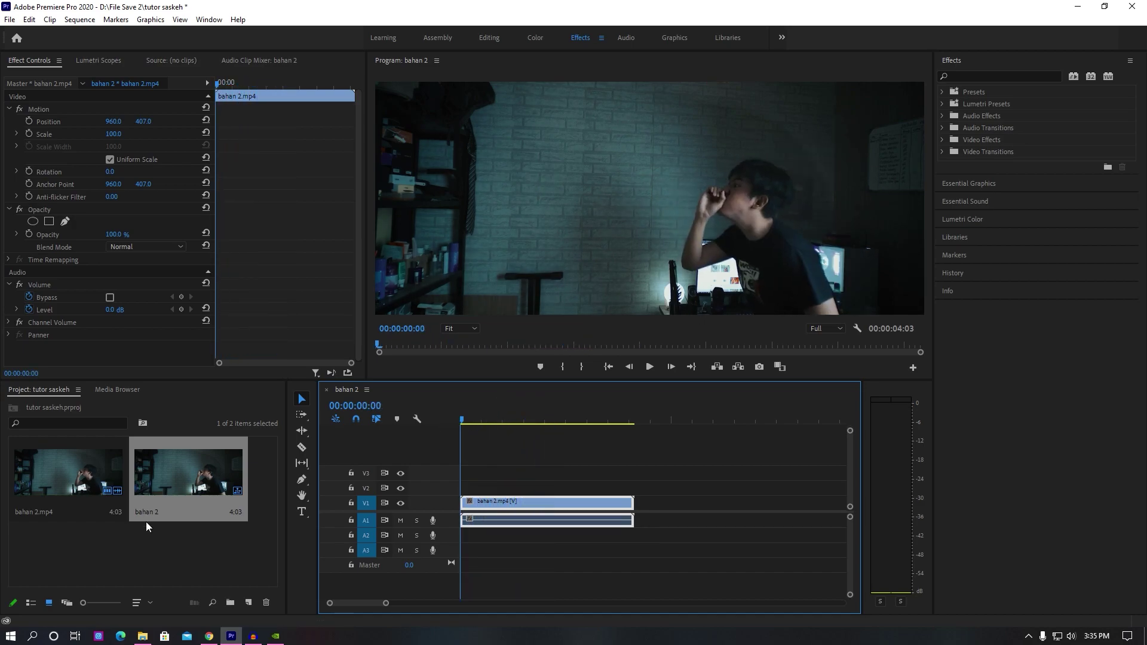
pyautogui.click(142, 636)
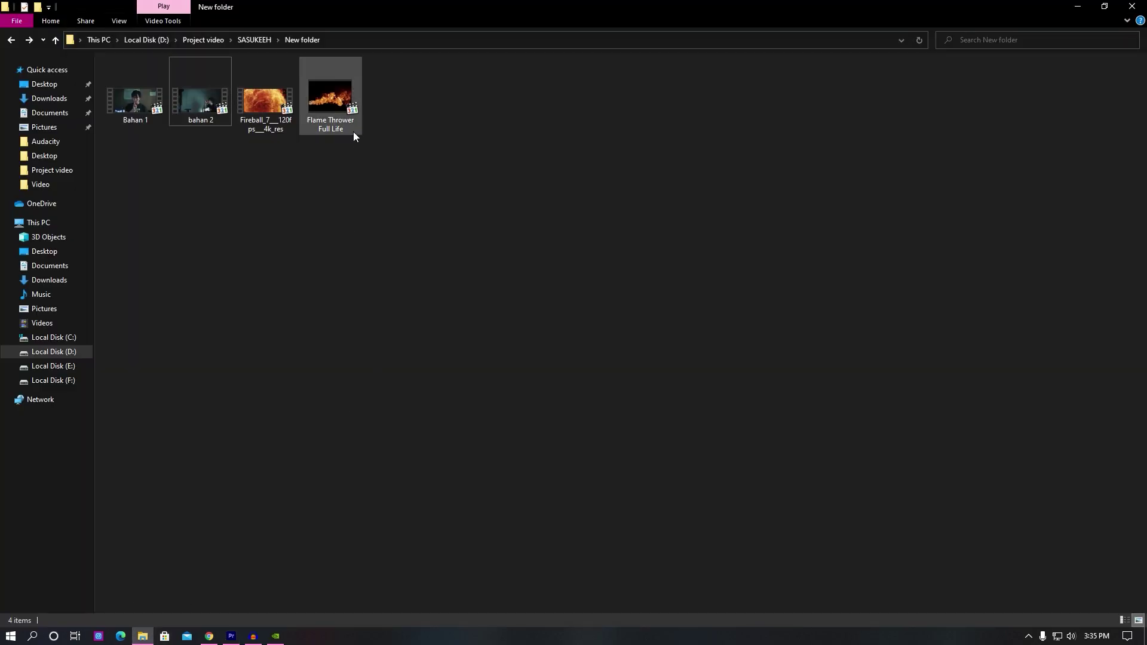
pyautogui.moveTo(335, 114)
pyautogui.mouseDown()
pyautogui.moveTo(251, 599)
pyautogui.moveTo(235, 634)
pyautogui.moveTo(464, 492)
pyautogui.mouseUp()
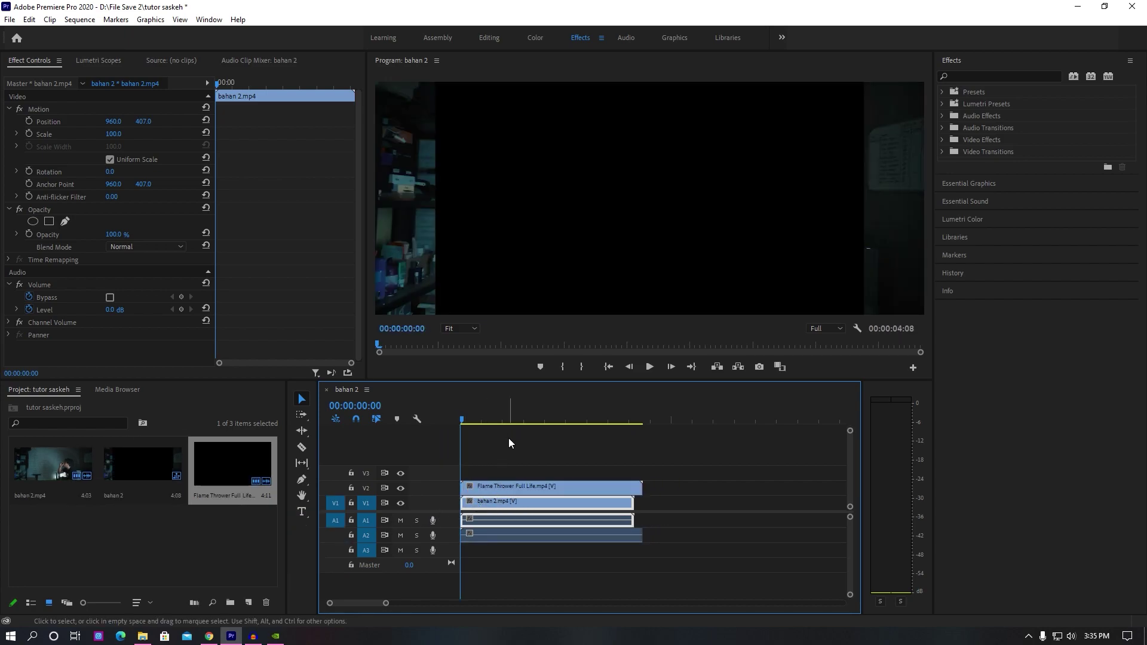
# Set the flame clip's blend mode to Linear Dodge (Add) and check it at 00:00:01:00
pyautogui.click(496, 484)
pyautogui.click(483, 412)
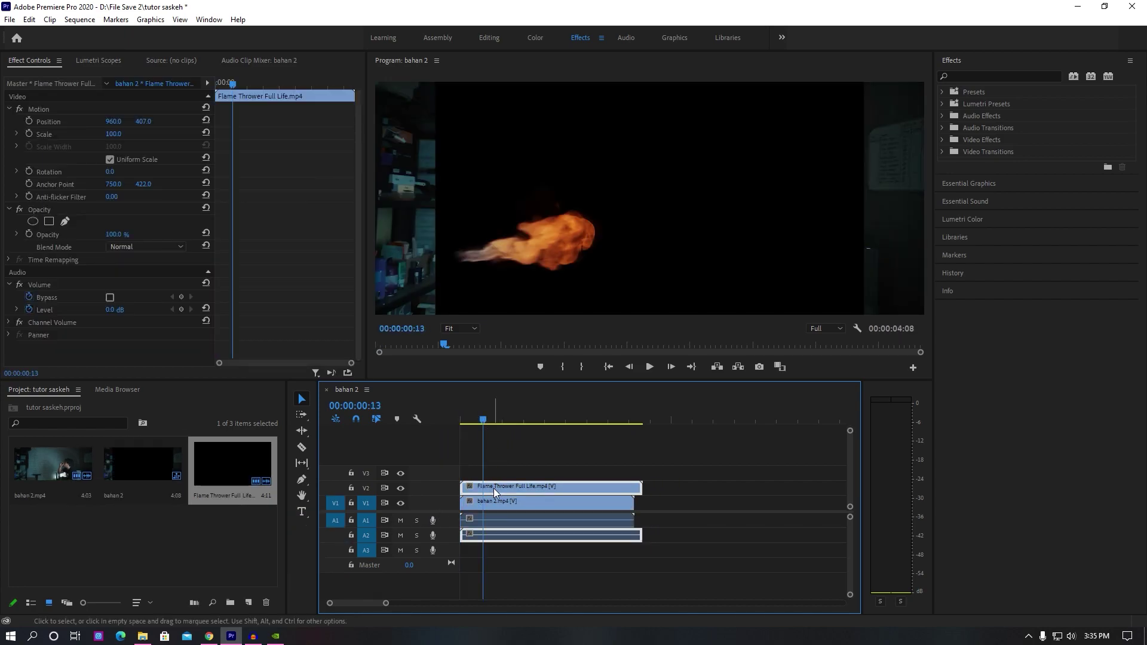
pyautogui.click(138, 246)
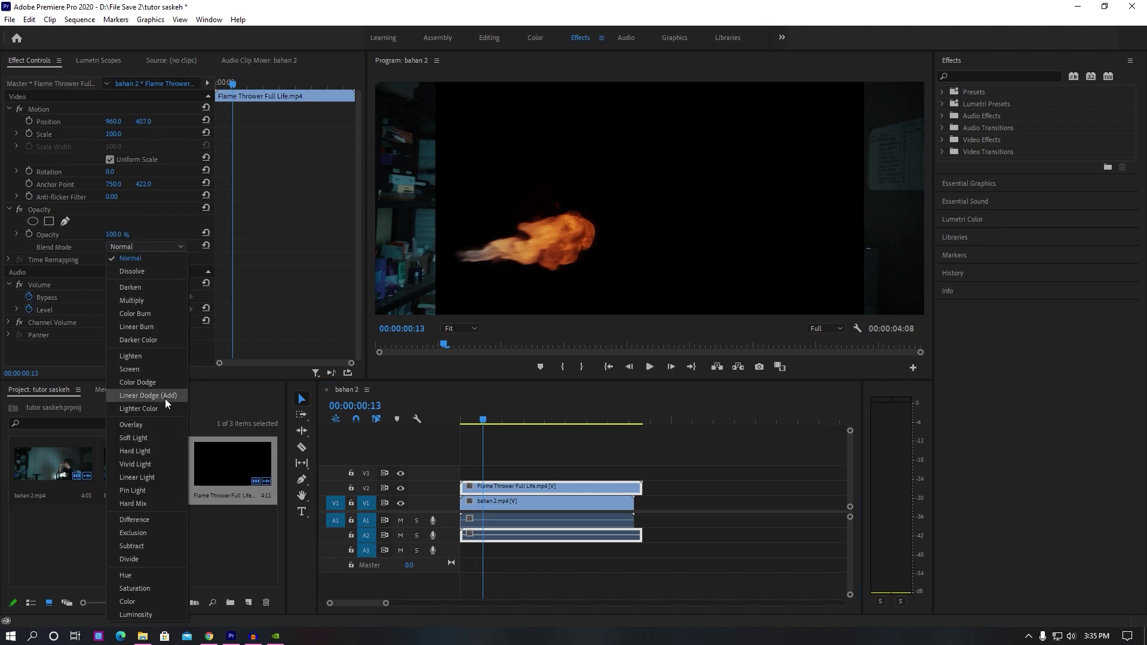
pyautogui.click(165, 400)
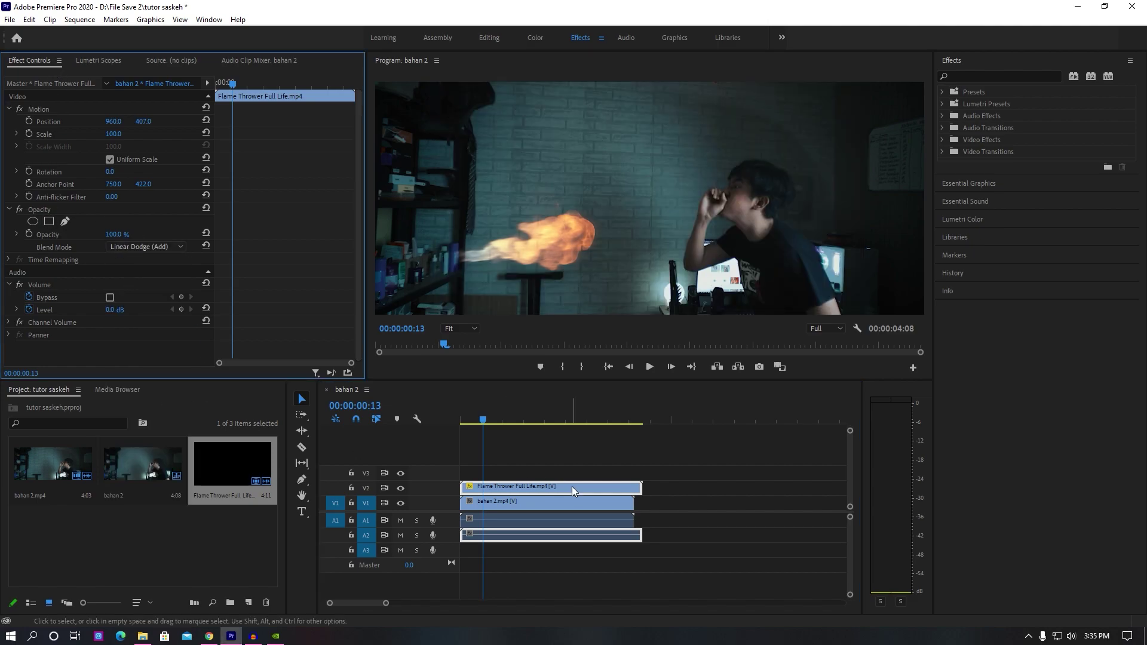
pyautogui.click(500, 424)
pyautogui.moveTo(501, 424); pyautogui.dragTo(502, 424)
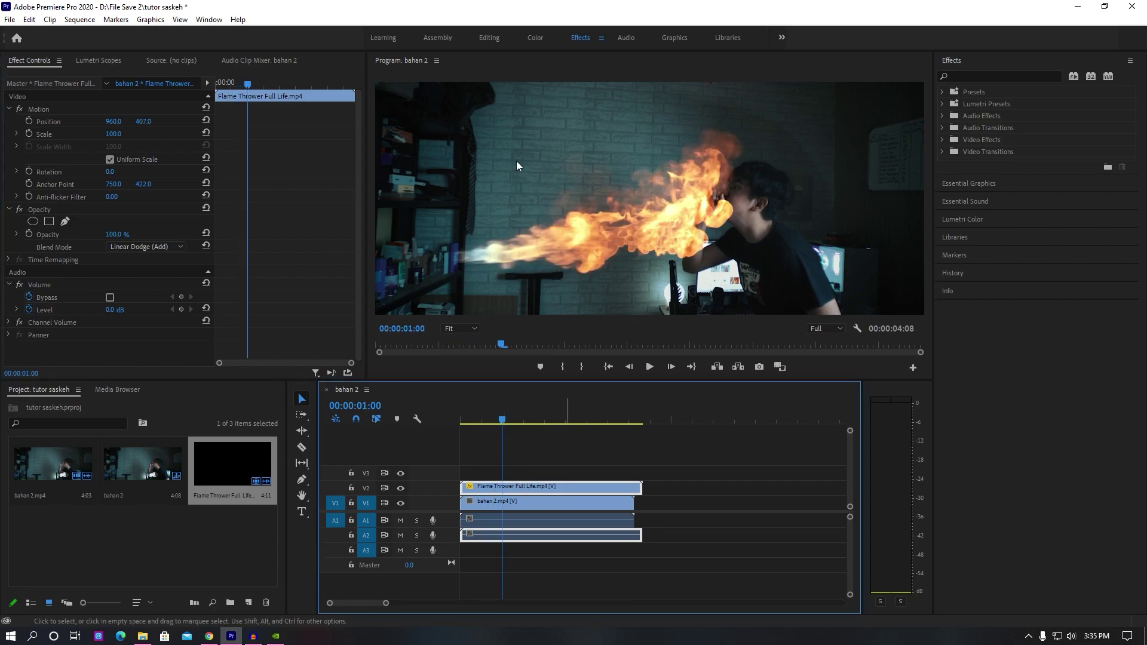
# Scale the flame clip down to 87 and zoom into the timeline
pyautogui.moveTo(116, 134); pyautogui.dragTo(122, 137)
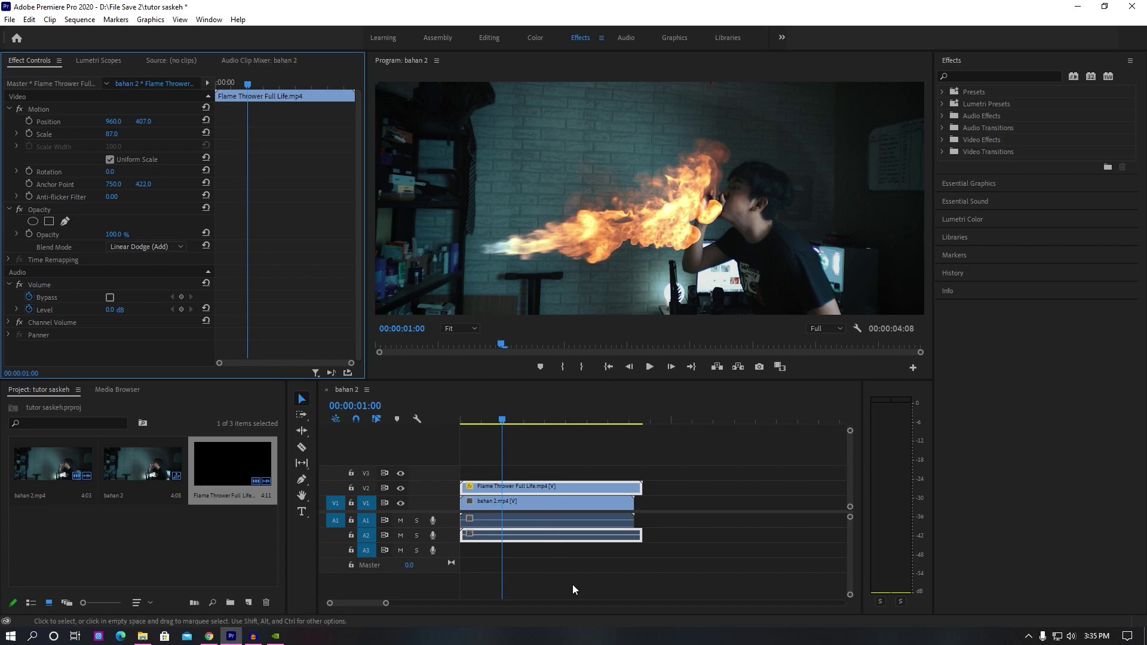
pyautogui.click(388, 604)
pyautogui.moveTo(387, 604); pyautogui.dragTo(377, 604)
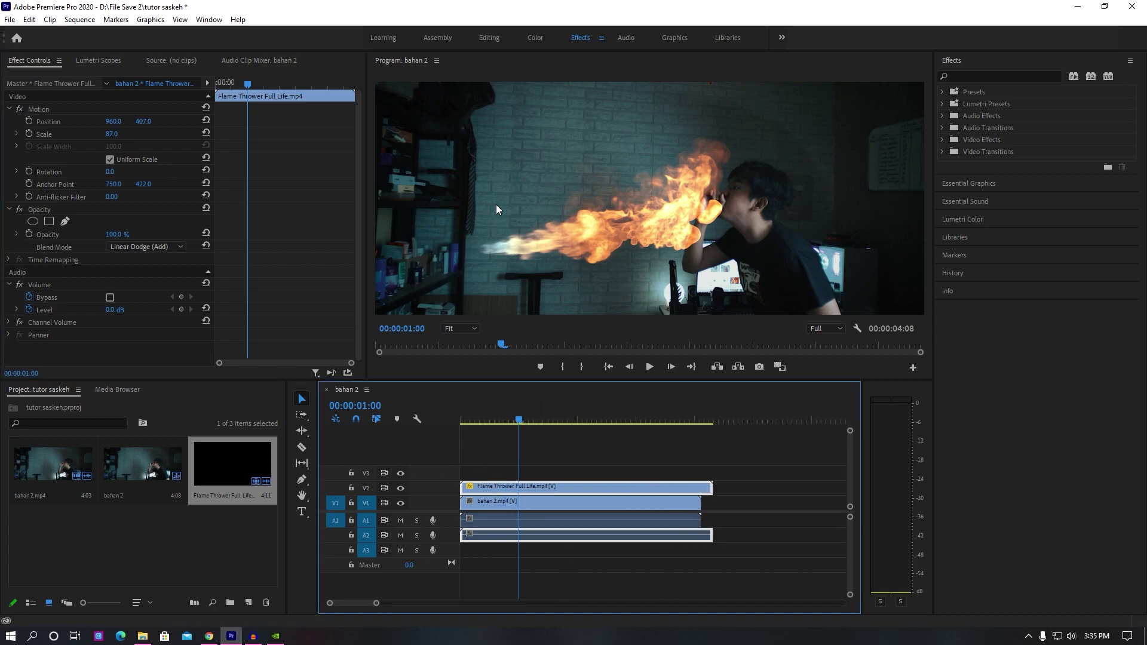
# Delete the flame clip's audio and trim its end where the blast finishes
pyautogui.moveTo(524, 418)
pyautogui.mouseDown()
pyautogui.moveTo(669, 435)
pyautogui.moveTo(609, 428)
pyautogui.mouseUp()
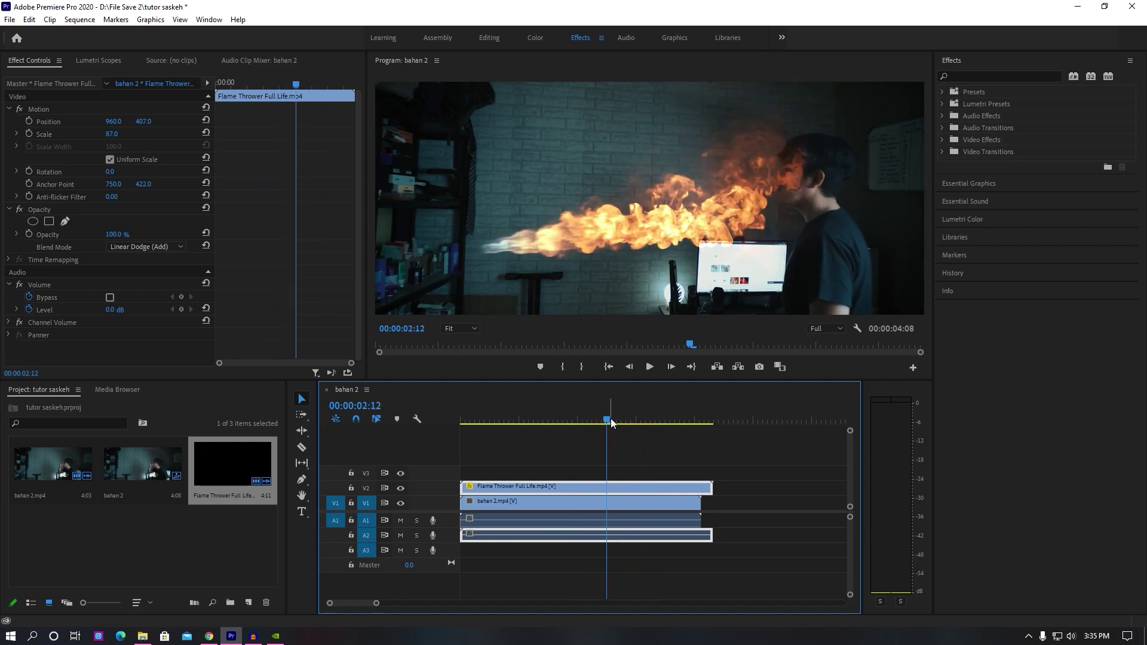
pyautogui.moveTo(611, 418); pyautogui.dragTo(624, 421)
pyautogui.click(525, 539)
pyautogui.press('Delete')
pyautogui.moveTo(535, 507); pyautogui.dragTo(547, 507)
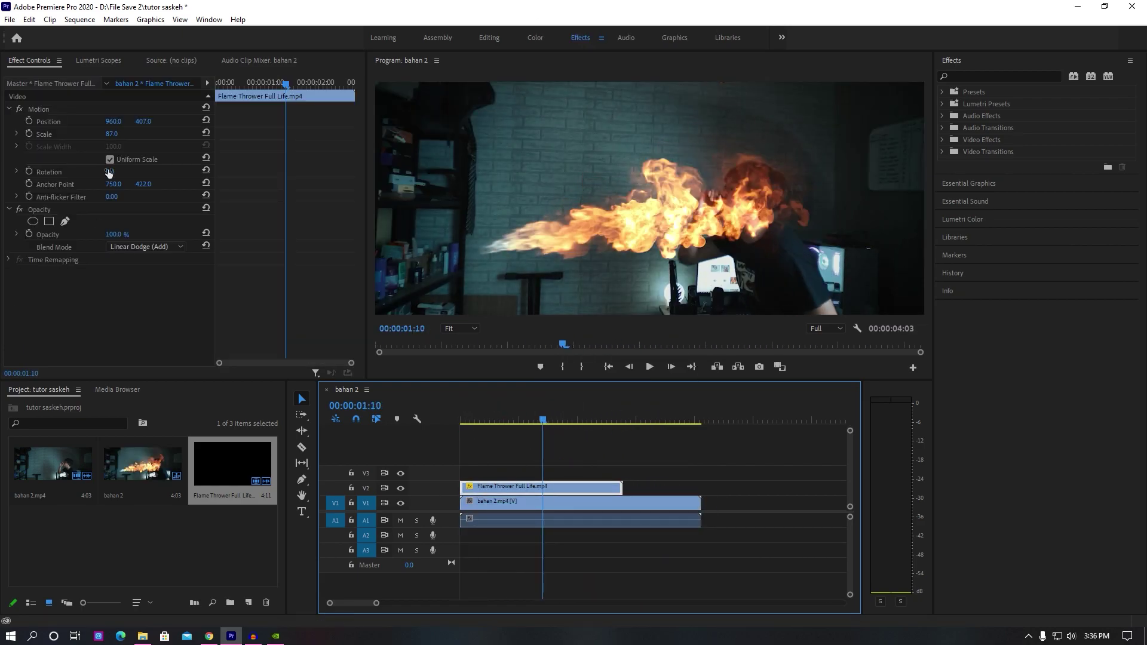
# Scrub and play through the flame blast from 01:00 to review it
pyautogui.click(521, 421)
pyautogui.moveTo(521, 420)
pyautogui.mouseDown()
pyautogui.moveTo(577, 421)
pyautogui.moveTo(571, 429)
pyautogui.mouseUp()
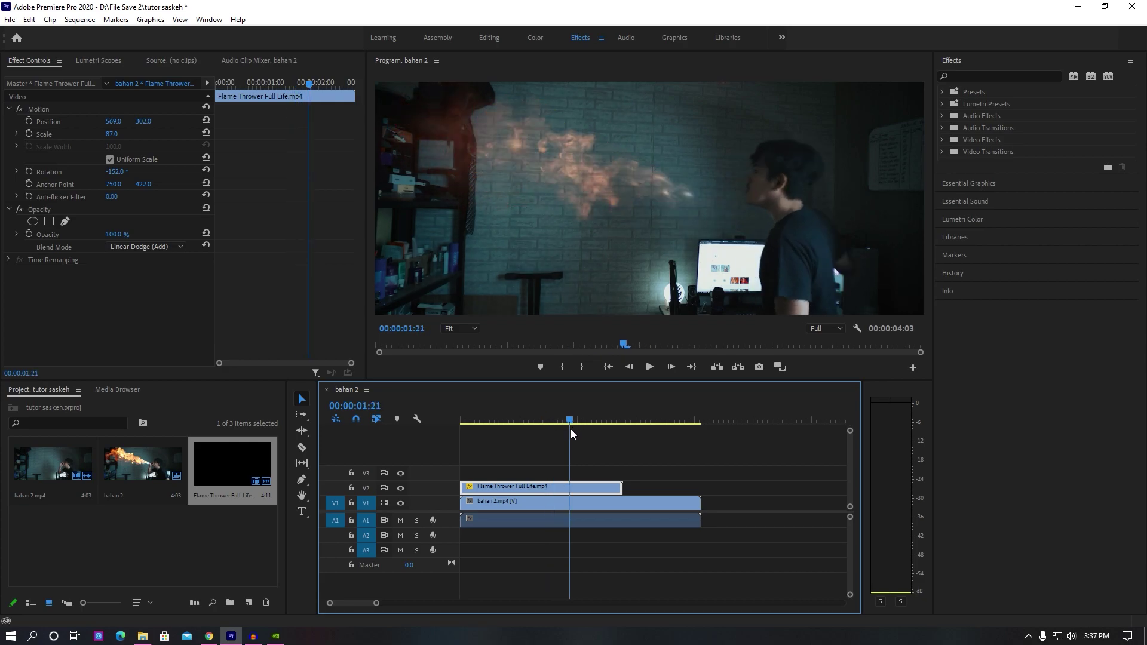
pyautogui.moveTo(571, 429); pyautogui.dragTo(536, 425)
pyautogui.press('space')
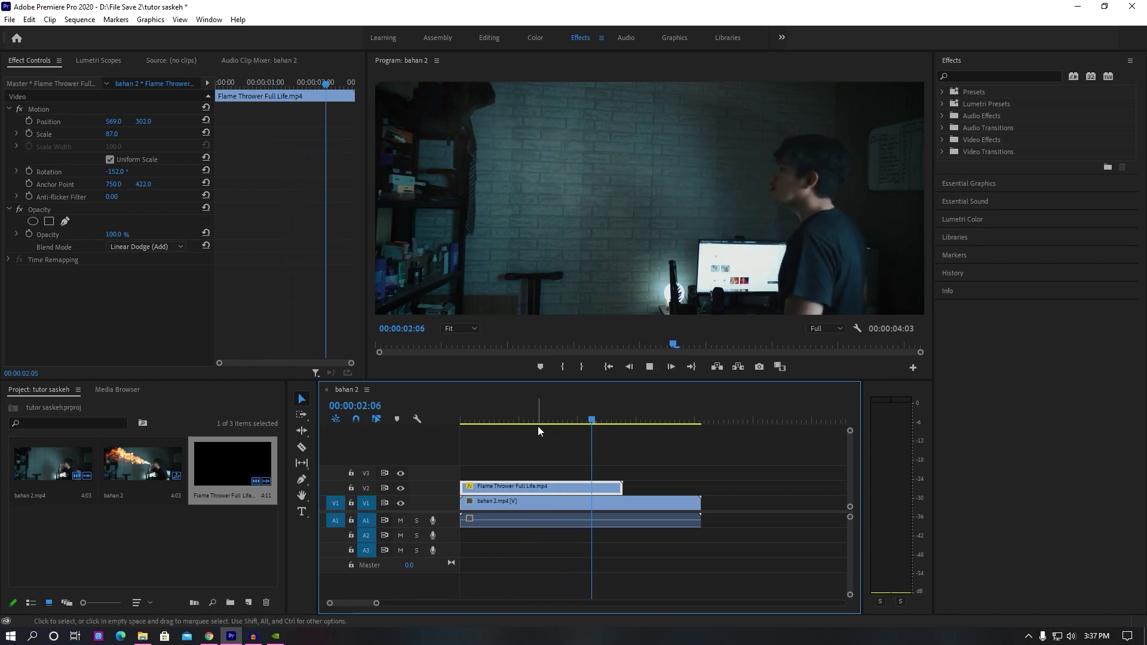
# At 01:10, enlarge the flame clip's Scale to 100
pyautogui.click(543, 421)
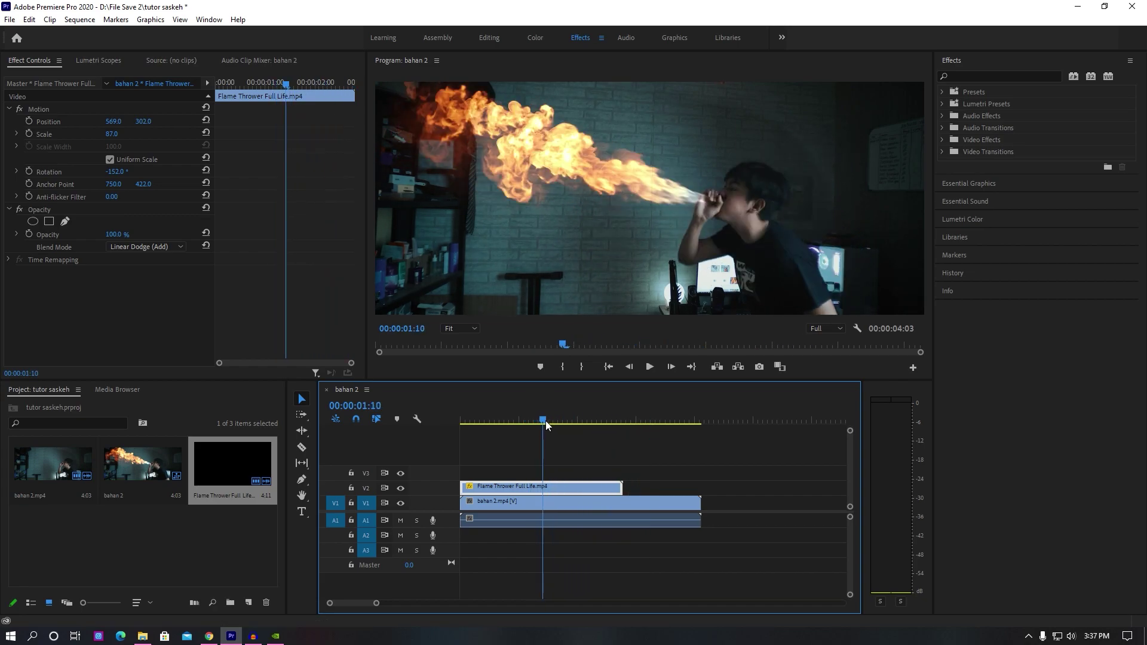
pyautogui.click(111, 134)
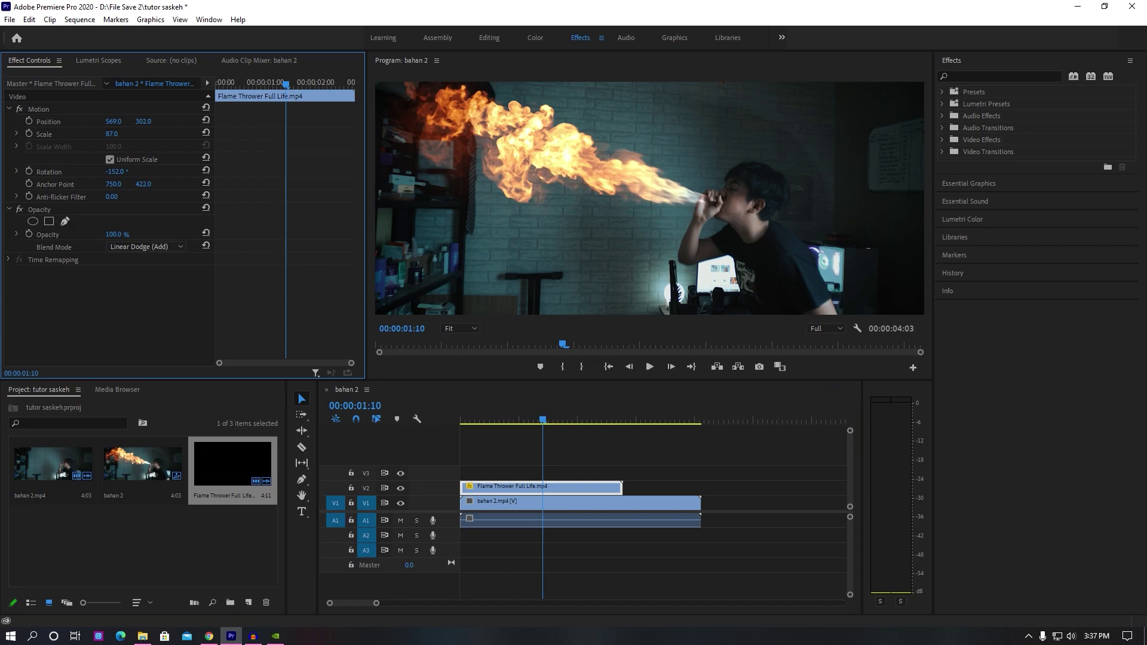
pyautogui.moveTo(111, 134); pyautogui.dragTo(128, 122)
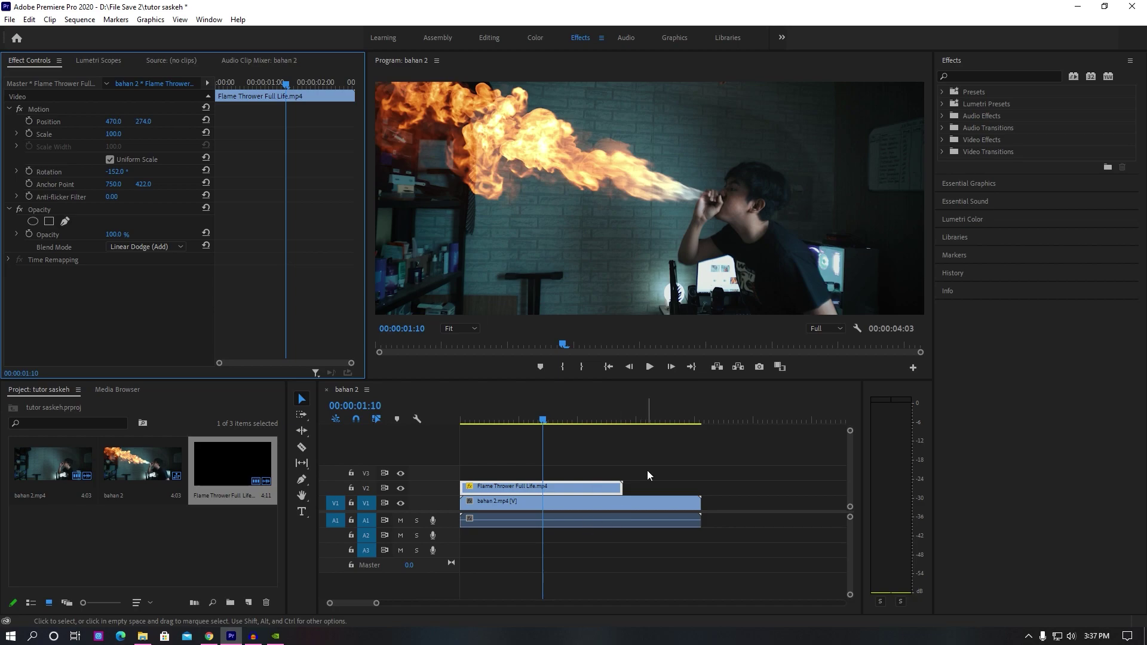
# Review the flame blend across frames 00:07–00:11, then select bahan 2.mp4 on V1
pyautogui.click(489, 420)
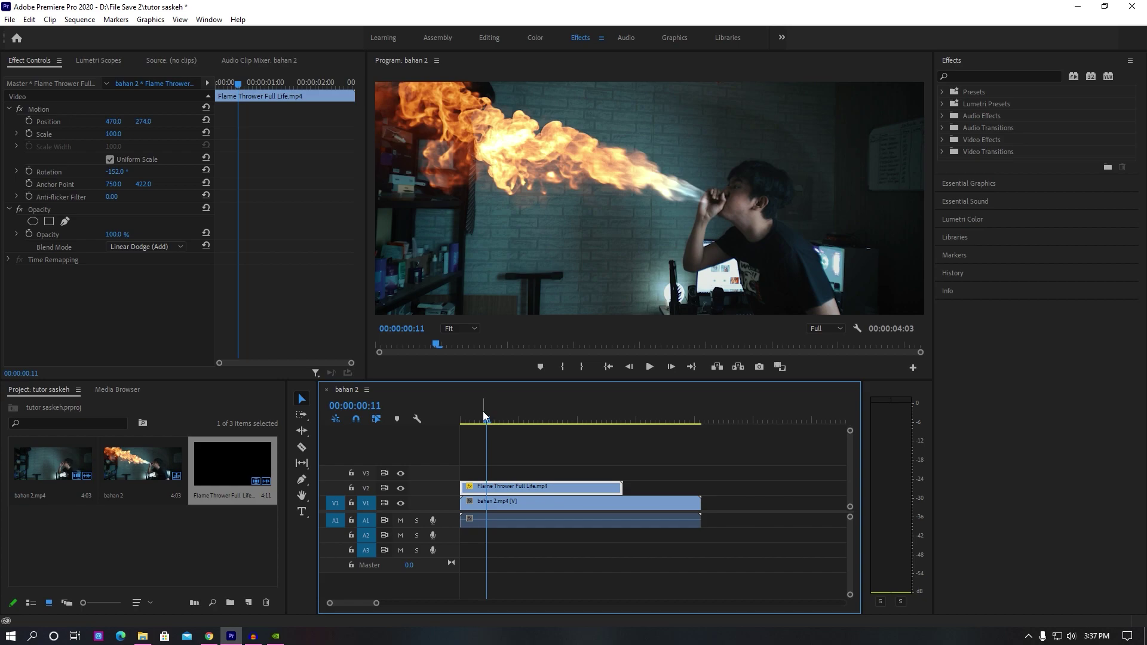
pyautogui.click(482, 420)
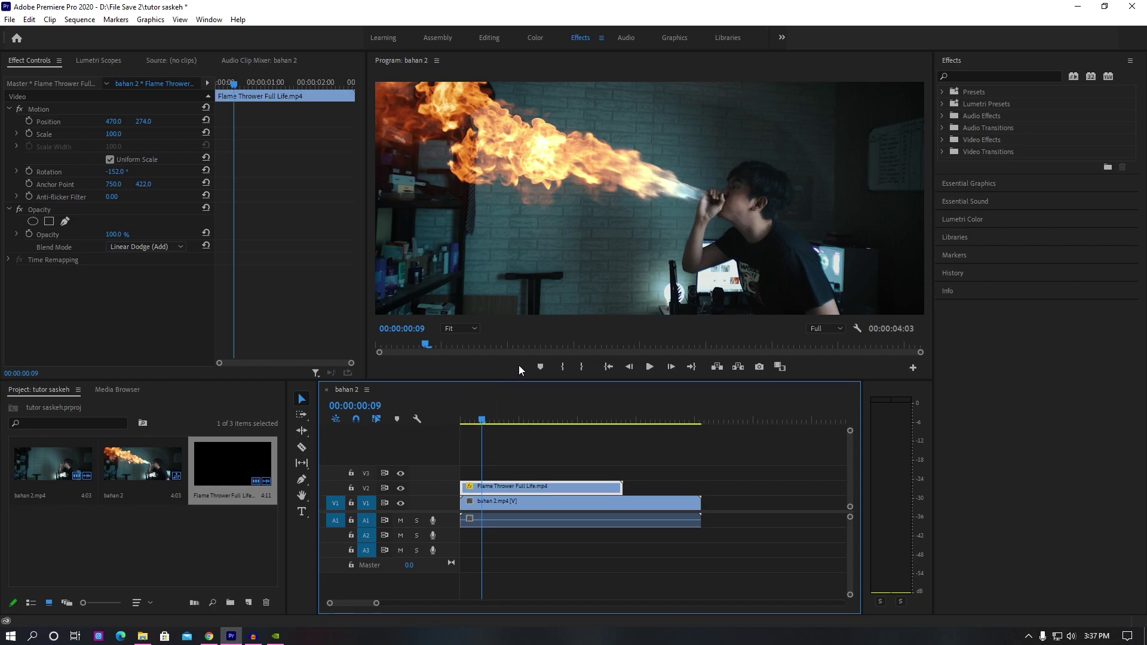
pyautogui.moveTo(468, 422)
pyautogui.mouseDown()
pyautogui.moveTo(522, 419)
pyautogui.moveTo(495, 420)
pyautogui.mouseUp()
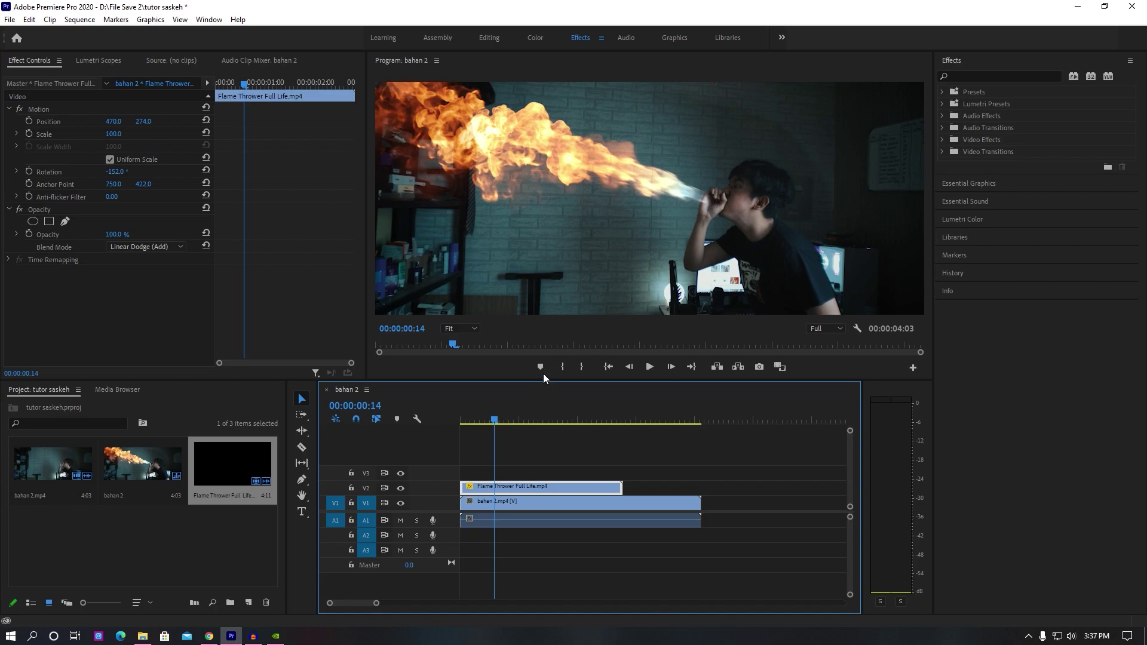
pyautogui.click(478, 419)
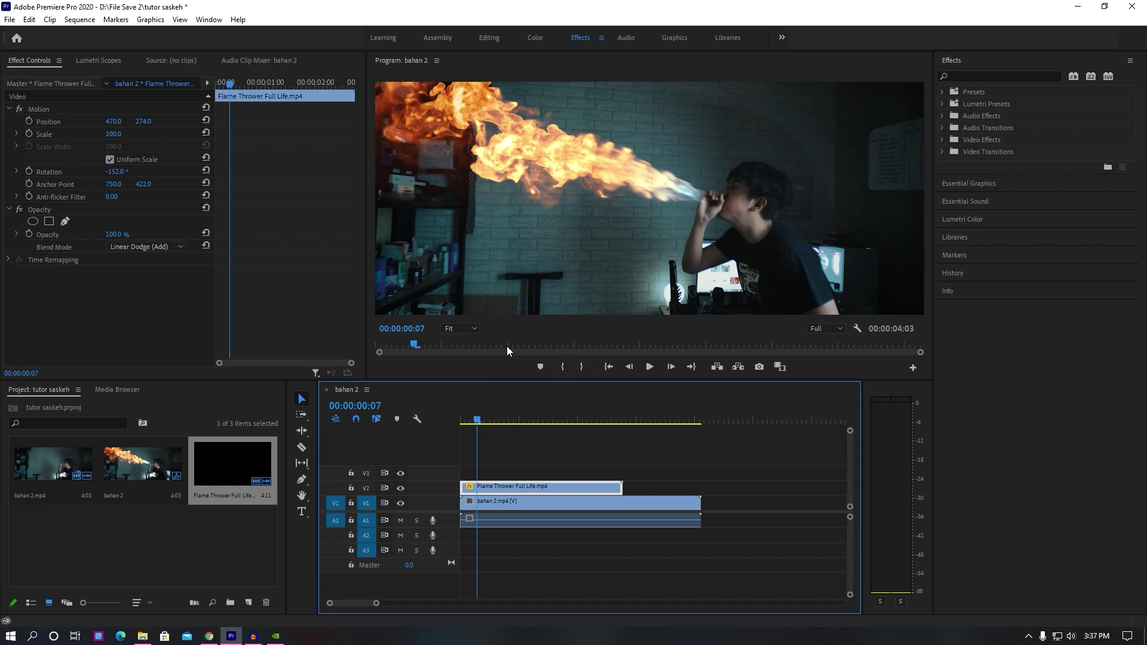
pyautogui.moveTo(488, 419); pyautogui.dragTo(502, 422)
pyautogui.click(509, 518)
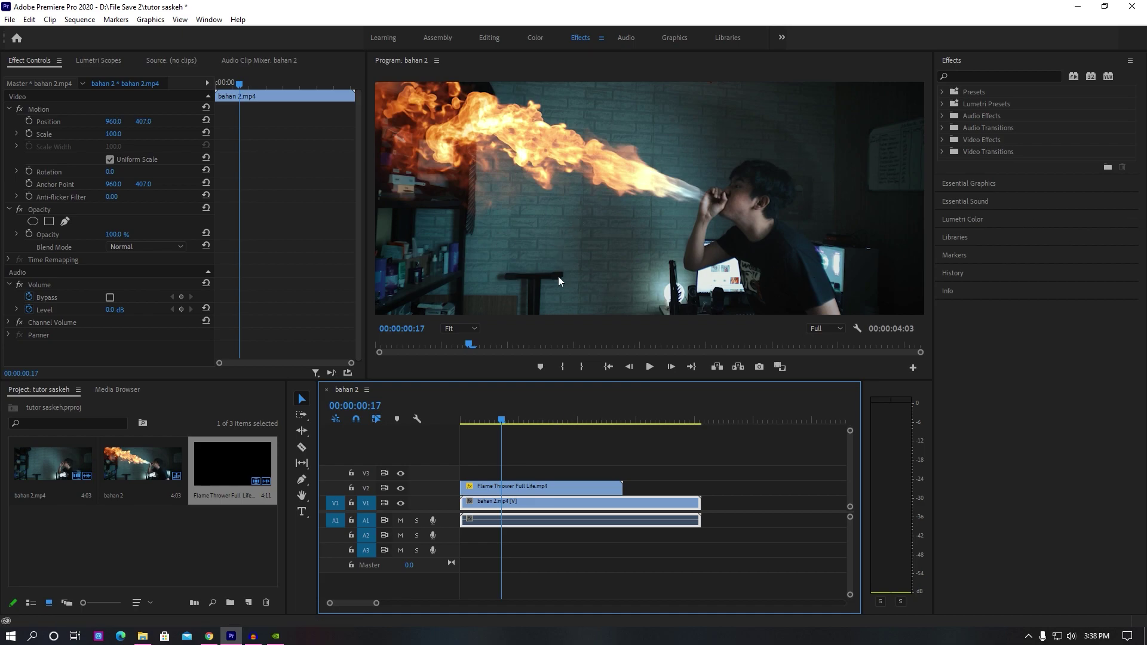
# Add a Lumetri Color grade to bahan 2.mp4 with Temperature raised to 100
pyautogui.click(1000, 221)
pyautogui.moveTo(1058, 236)
pyautogui.mouseDown()
pyautogui.moveTo(1080, 241)
pyautogui.moveTo(1065, 238)
pyautogui.mouseUp()
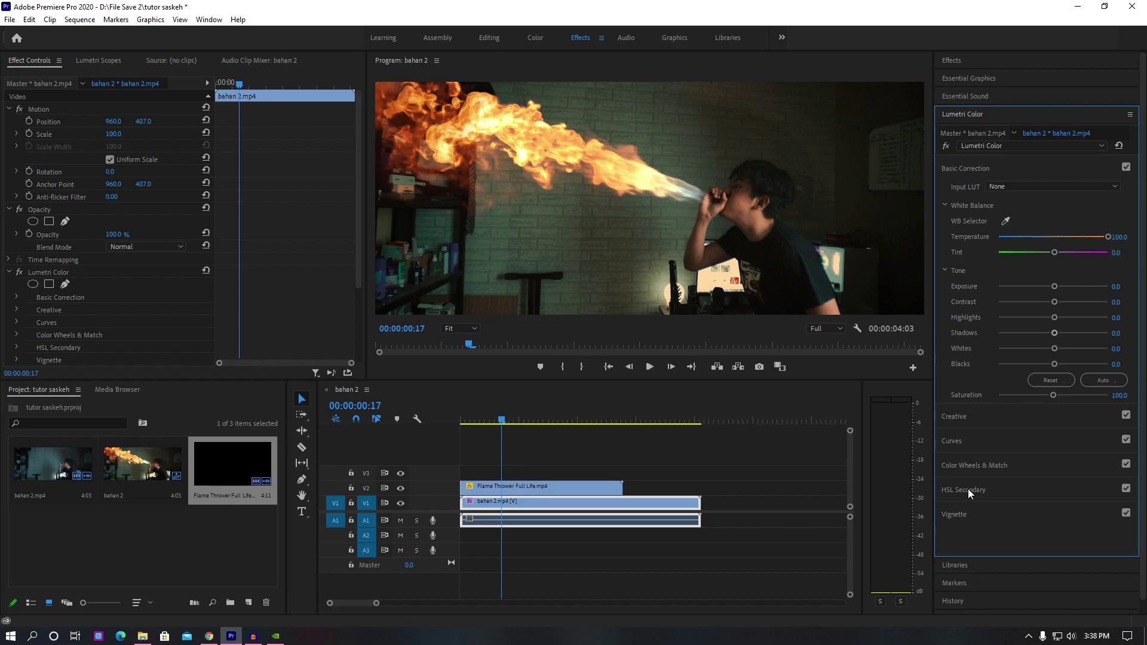
pyautogui.click(968, 470)
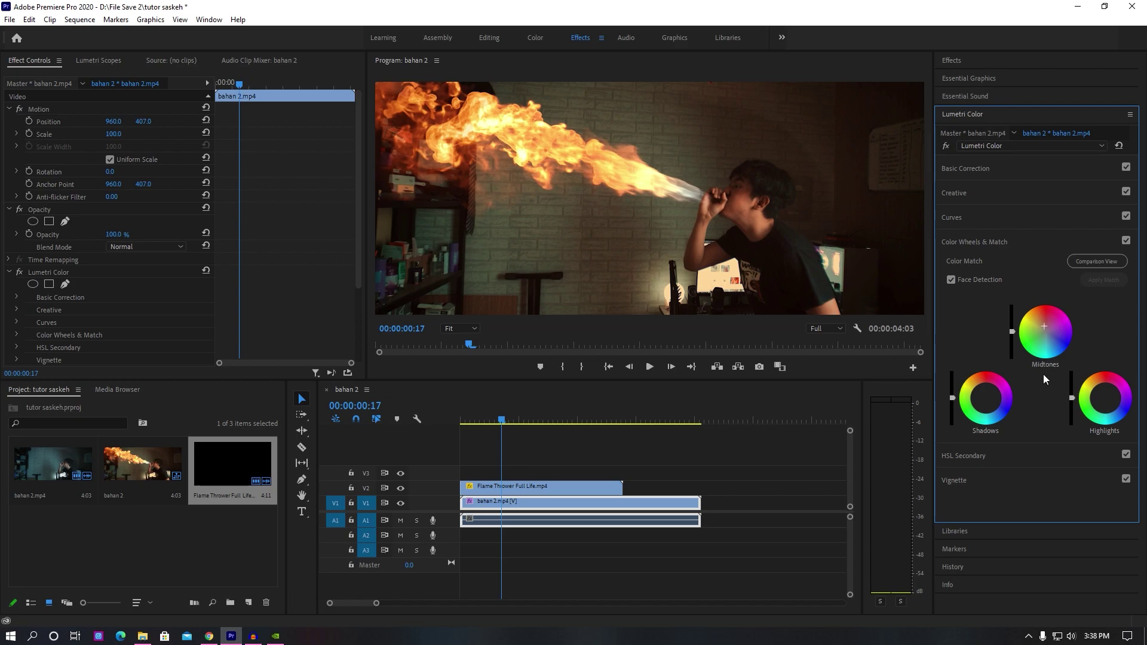
pyautogui.click(965, 168)
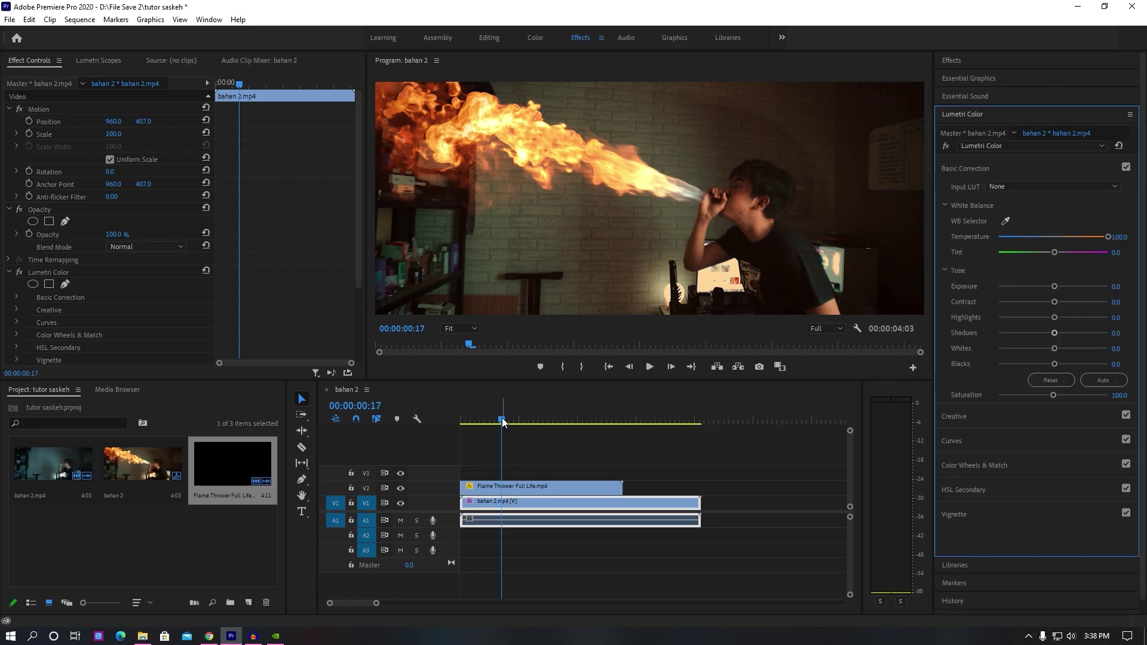
# Set the base clip's Exposure to 1.0 and check it at 01:10
pyautogui.click(671, 360)
pyautogui.click(671, 360)
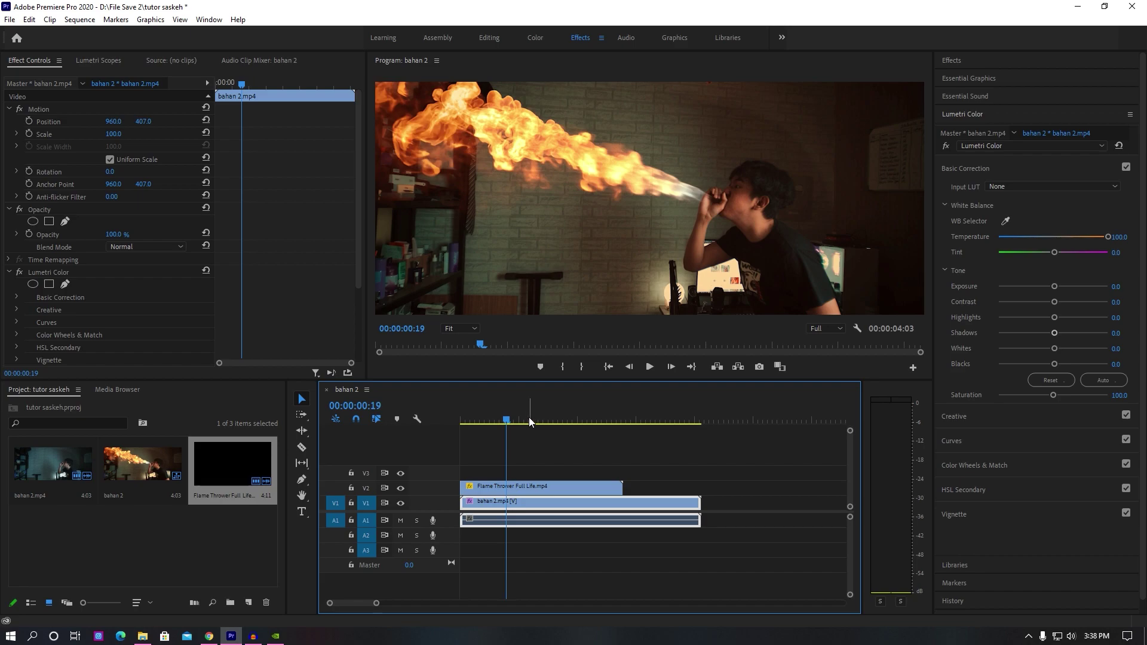
pyautogui.moveTo(1055, 286); pyautogui.dragTo(1062, 287)
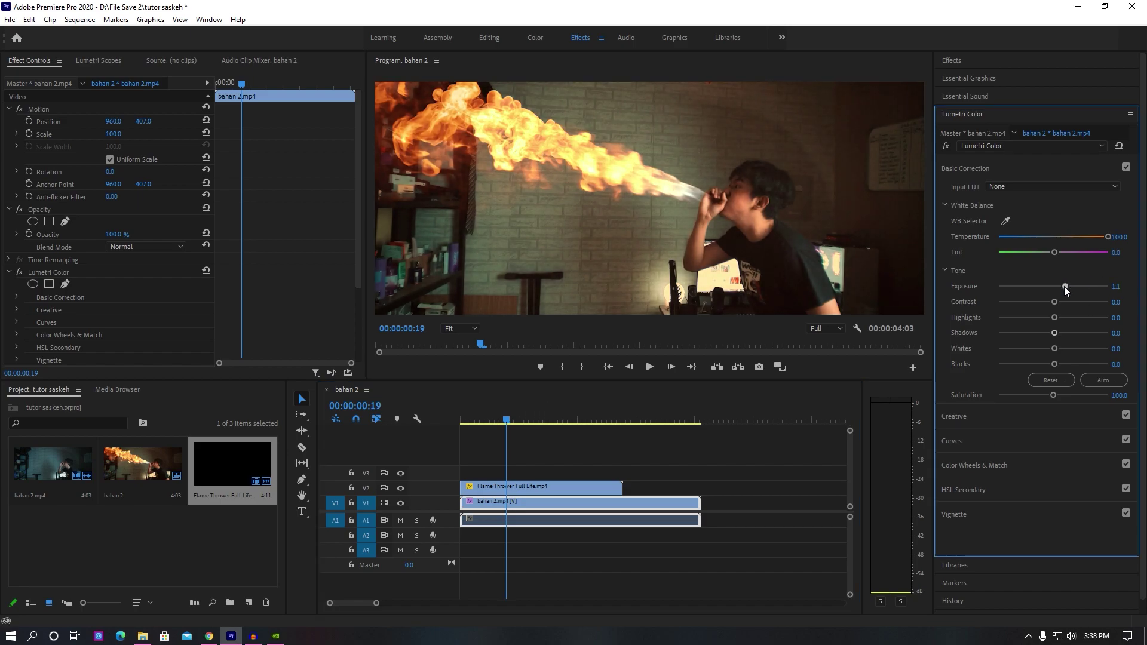
pyautogui.click(1124, 285)
pyautogui.write('1')
pyautogui.press('Return')
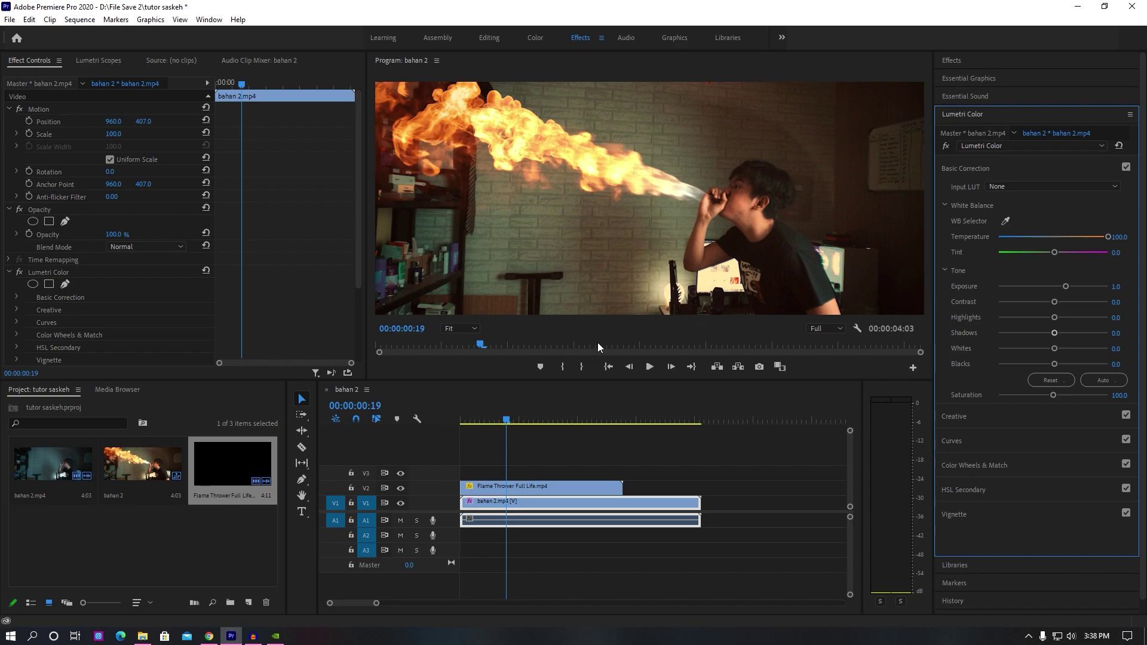
pyautogui.moveTo(513, 418); pyautogui.dragTo(544, 424)
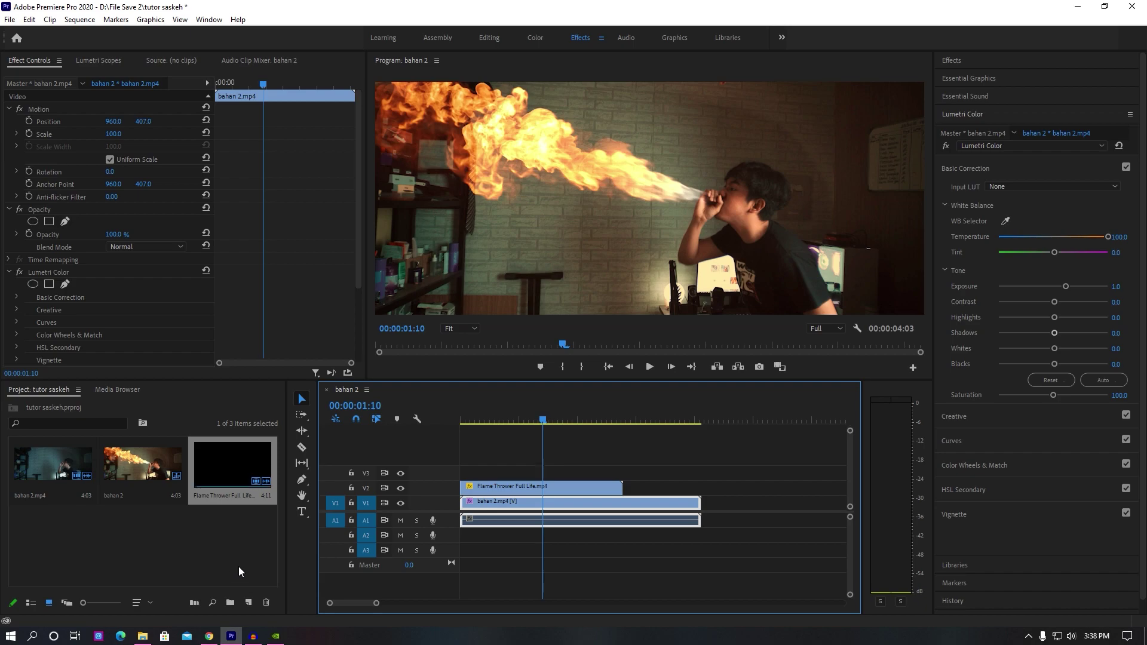
pyautogui.click(249, 603)
# Create an adjustment layer on V3, trimmed to end with the base clip
pyautogui.click(282, 497)
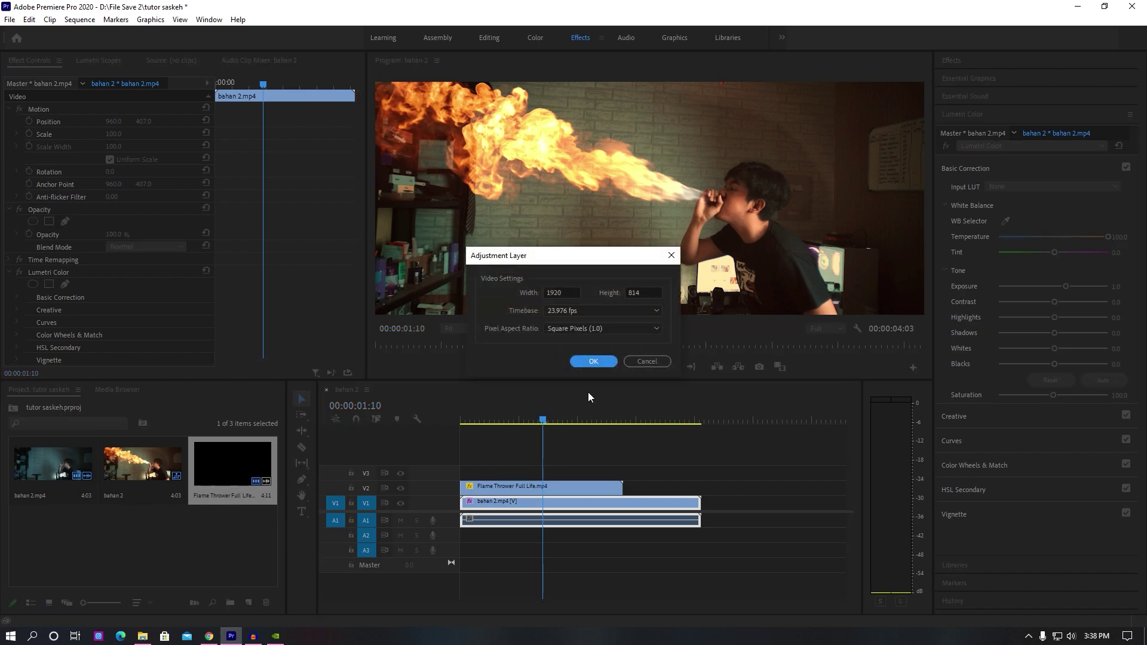
pyautogui.click(591, 361)
pyautogui.moveTo(74, 527); pyautogui.dragTo(466, 473)
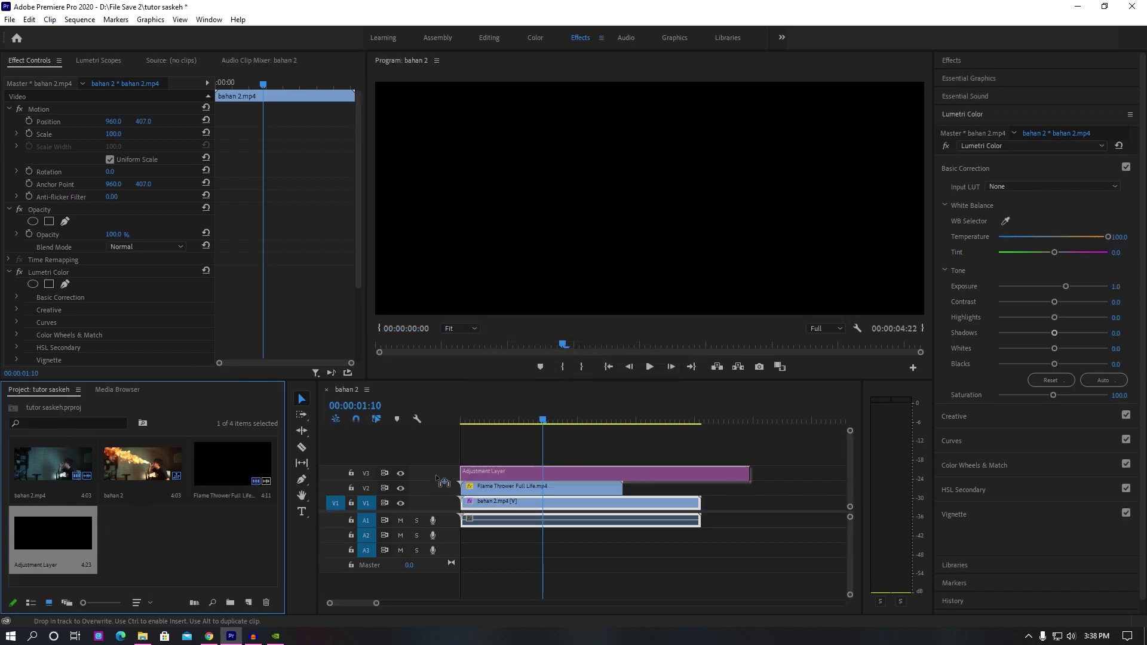
pyautogui.moveTo(756, 473); pyautogui.dragTo(704, 481)
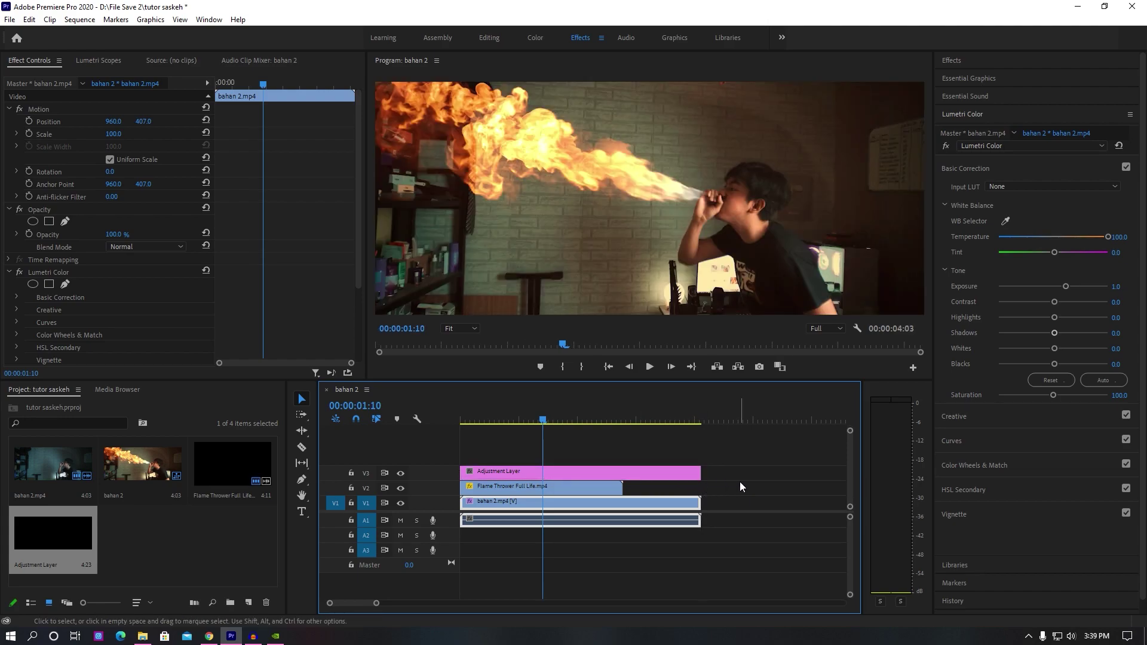
pyautogui.click(503, 420)
# Grade the adjustment layer with Exposure 1.3 and Temperature 75
pyautogui.click(518, 478)
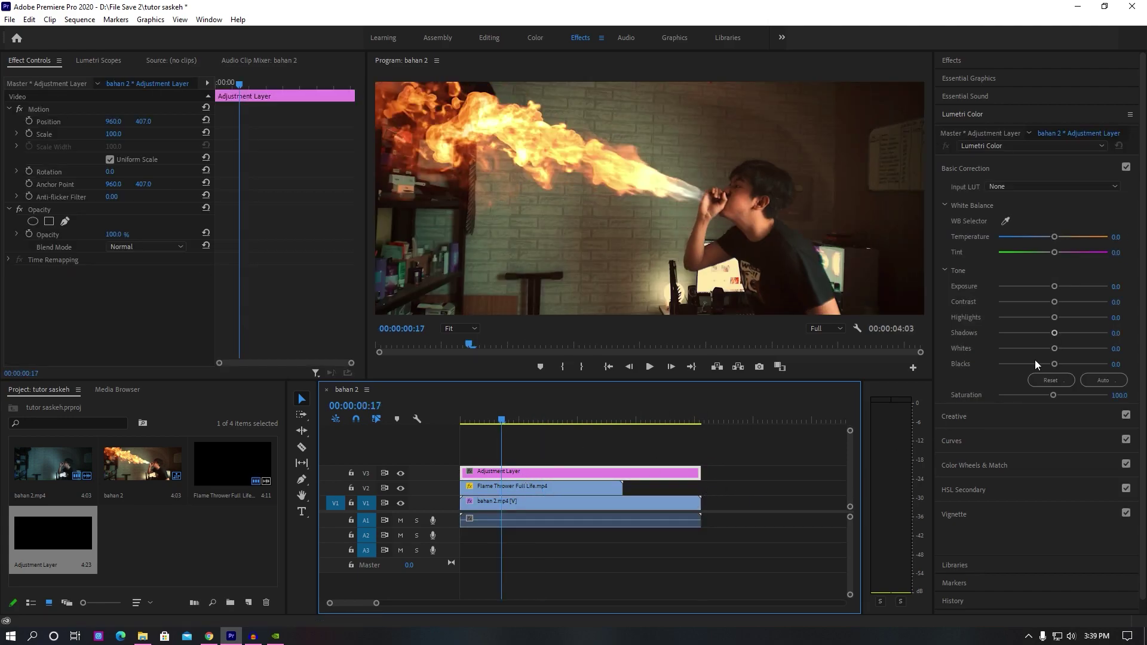
pyautogui.moveTo(1059, 288); pyautogui.dragTo(1066, 289)
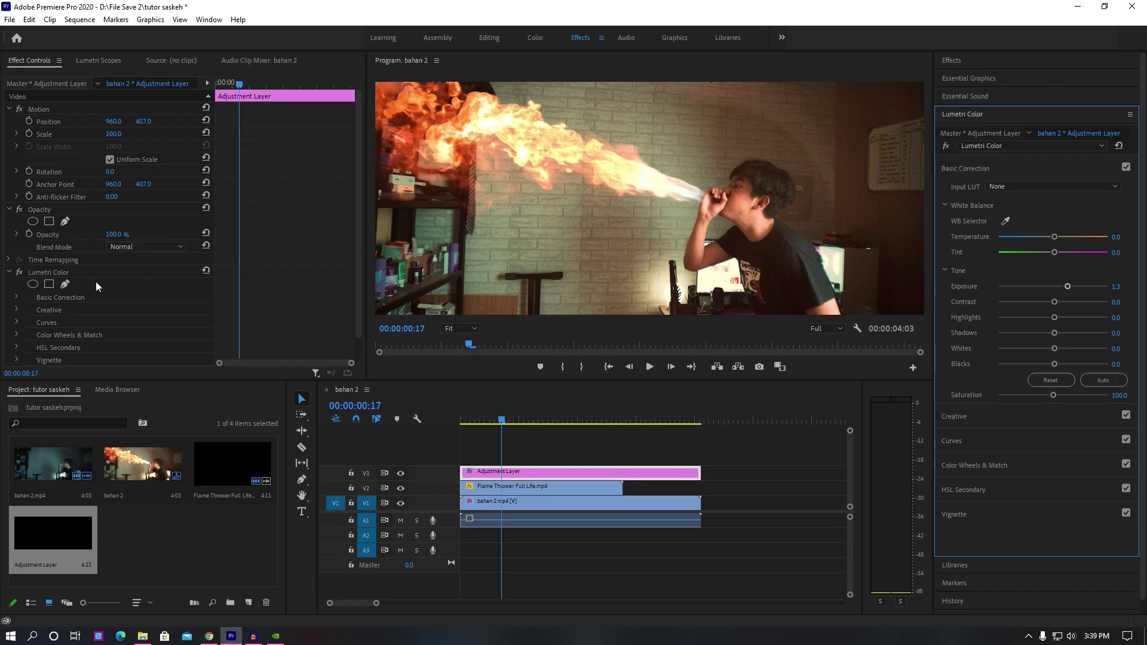
pyautogui.moveTo(1055, 237); pyautogui.dragTo(1080, 237)
# Add an ellipse mask to the Lumetri grade, rotated and stretched to cover the flame
pyautogui.click(32, 284)
pyautogui.moveTo(642, 192); pyautogui.dragTo(513, 142)
pyautogui.moveTo(599, 153)
pyautogui.mouseDown()
pyautogui.moveTo(606, 184)
pyautogui.moveTo(716, 220)
pyautogui.mouseUp()
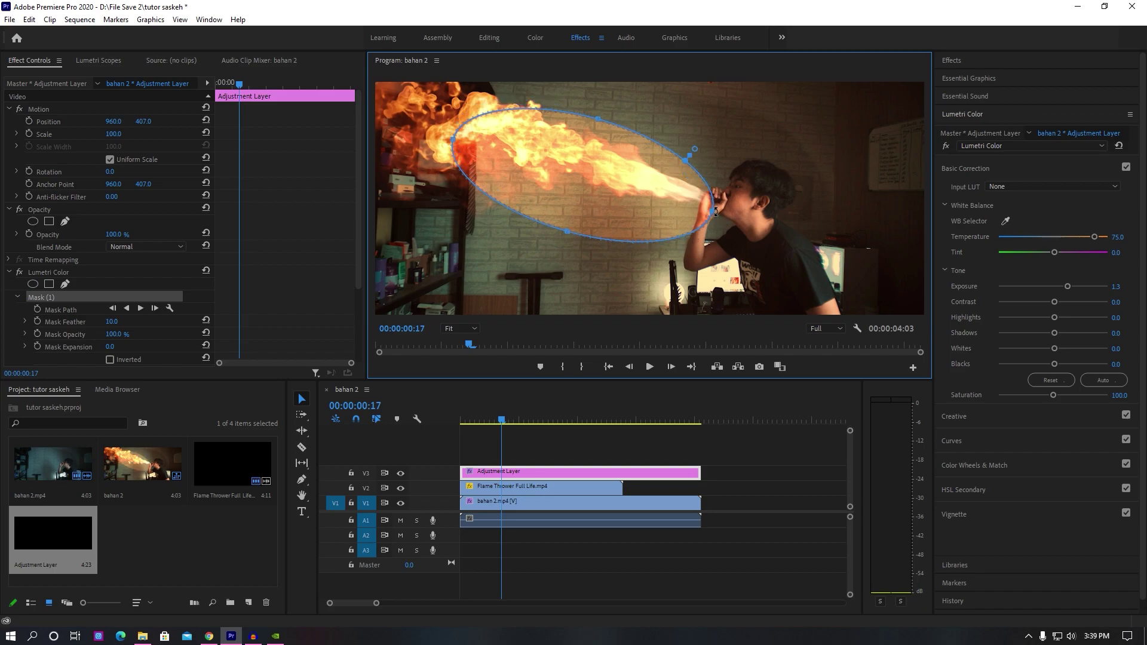
pyautogui.moveTo(459, 122); pyautogui.dragTo(361, 91)
pyautogui.moveTo(517, 203); pyautogui.dragTo(513, 210)
pyautogui.moveTo(548, 90); pyautogui.dragTo(546, 91)
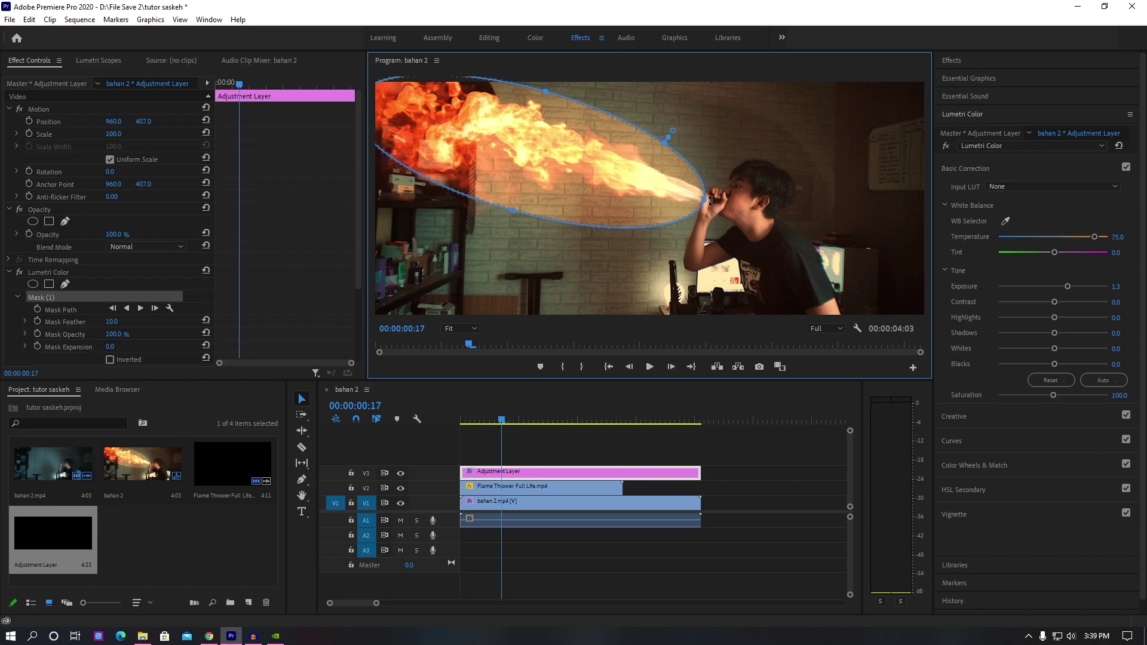
pyautogui.moveTo(647, 179); pyautogui.dragTo(643, 178)
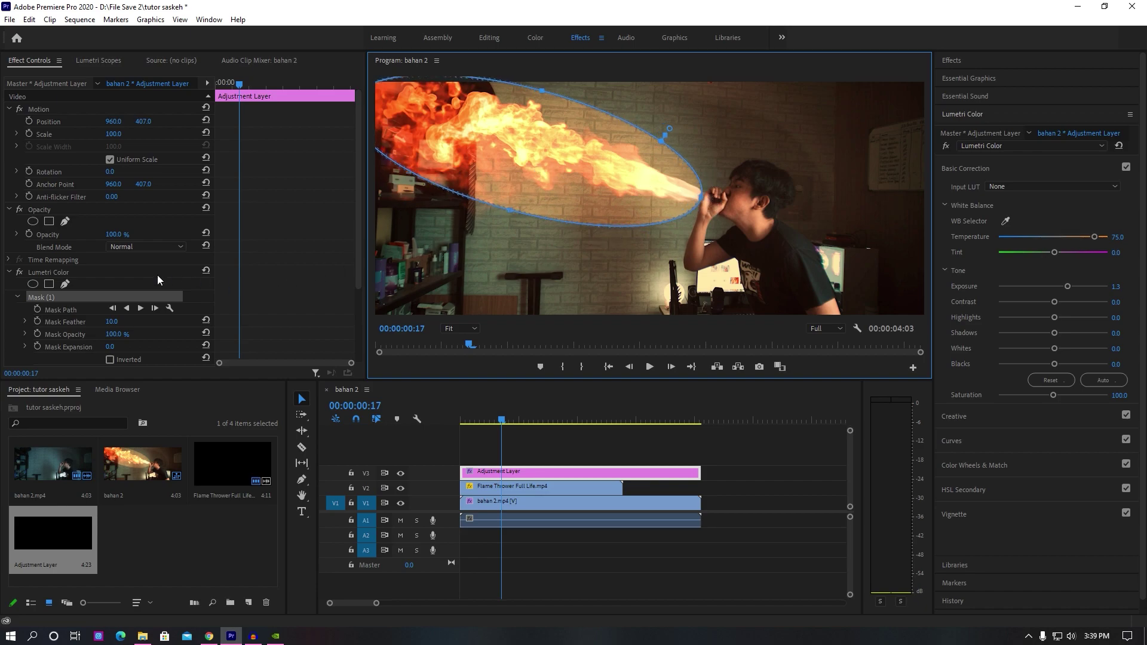
# Set mask Feather 188 and Expansion 48, cool Temperature to 50, and raise Exposure
pyautogui.scroll(-2, 81, 297)
pyautogui.moveTo(112, 286); pyautogui.dragTo(206, 285)
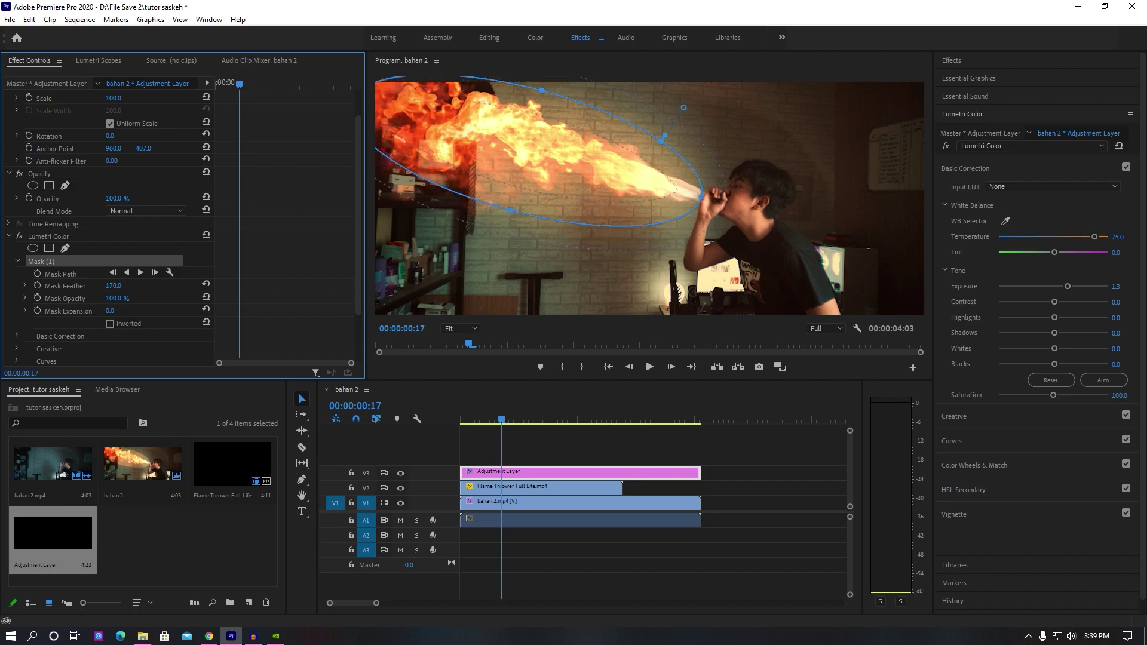
pyautogui.moveTo(1092, 237); pyautogui.dragTo(1085, 238)
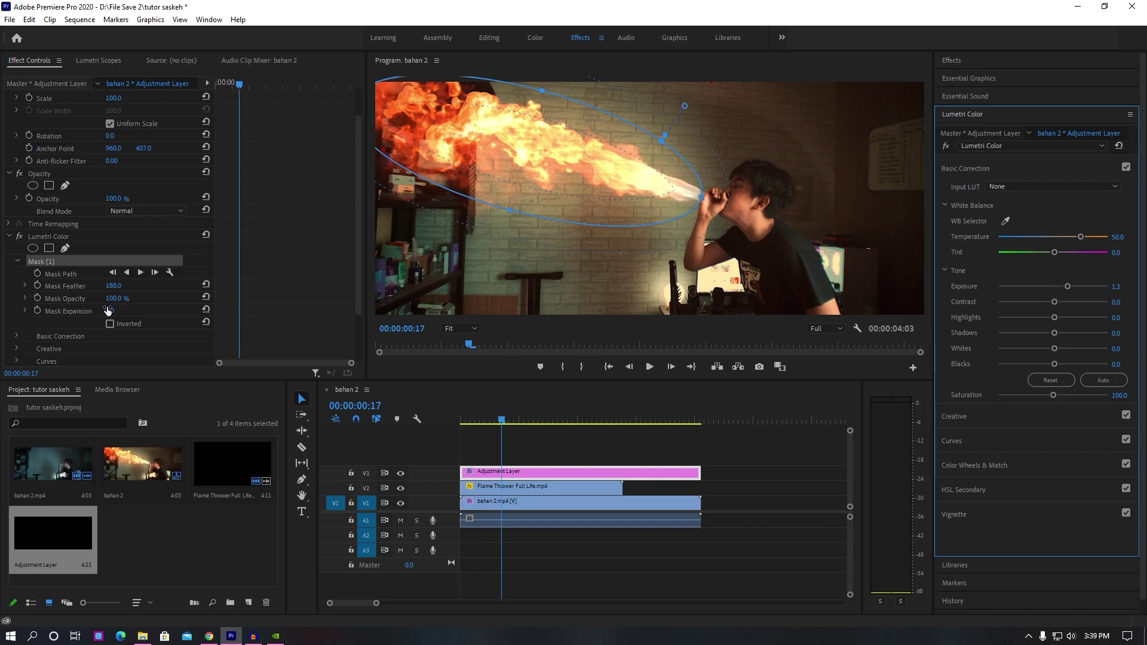
pyautogui.moveTo(112, 311); pyautogui.dragTo(141, 311)
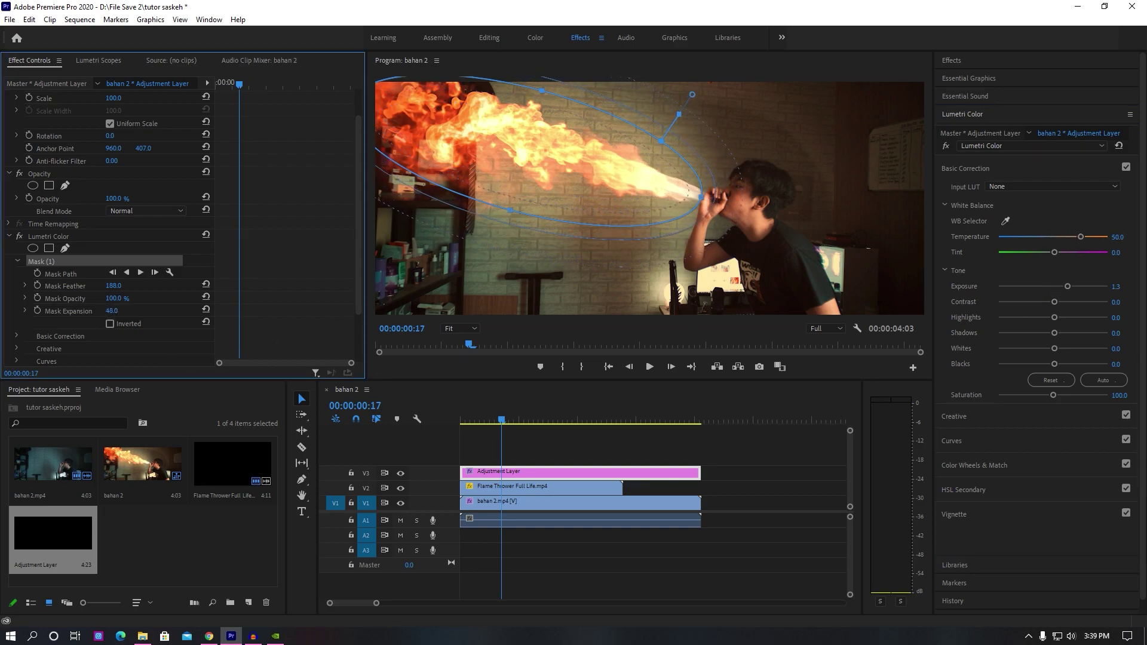
pyautogui.click(607, 459)
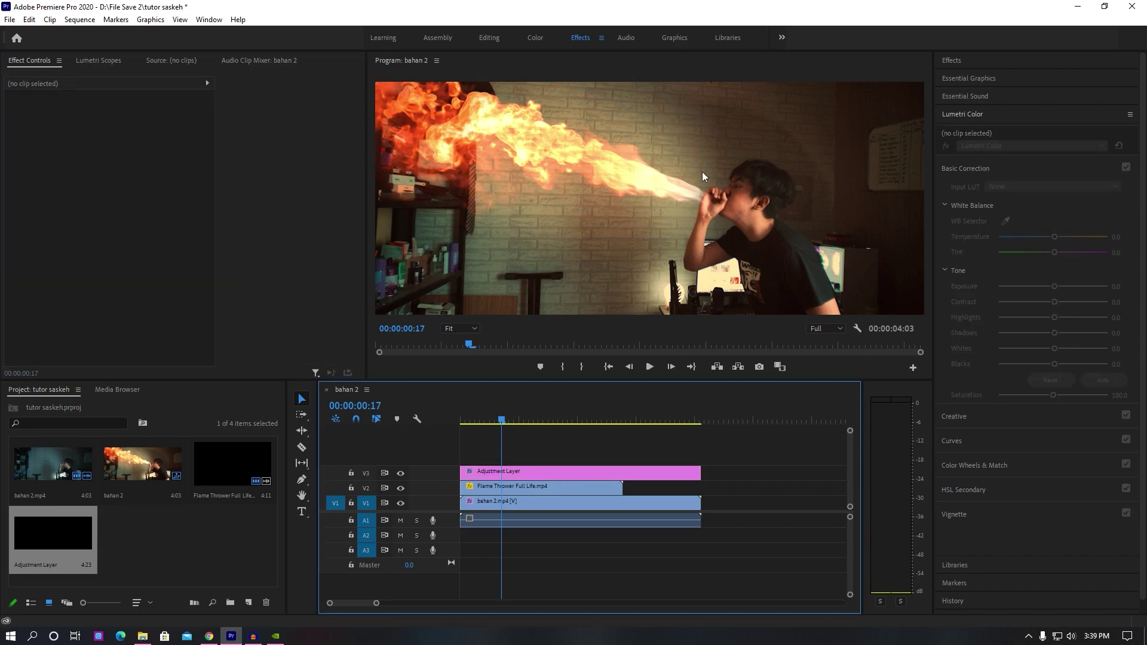
pyautogui.click(593, 471)
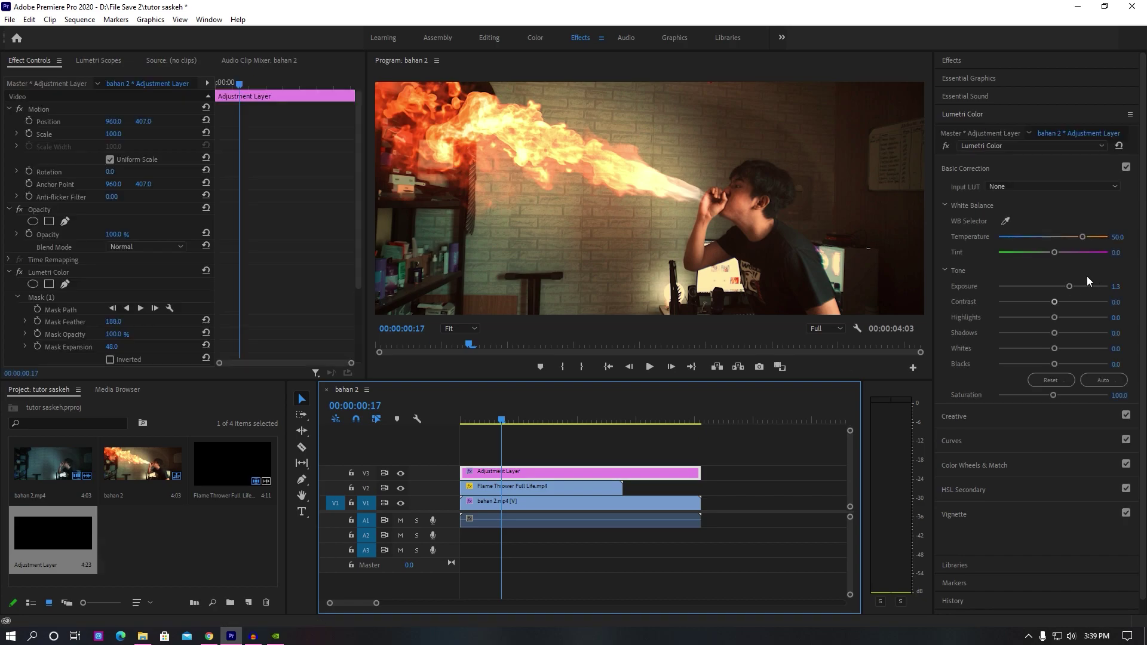
pyautogui.moveTo(1068, 286); pyautogui.dragTo(1073, 290)
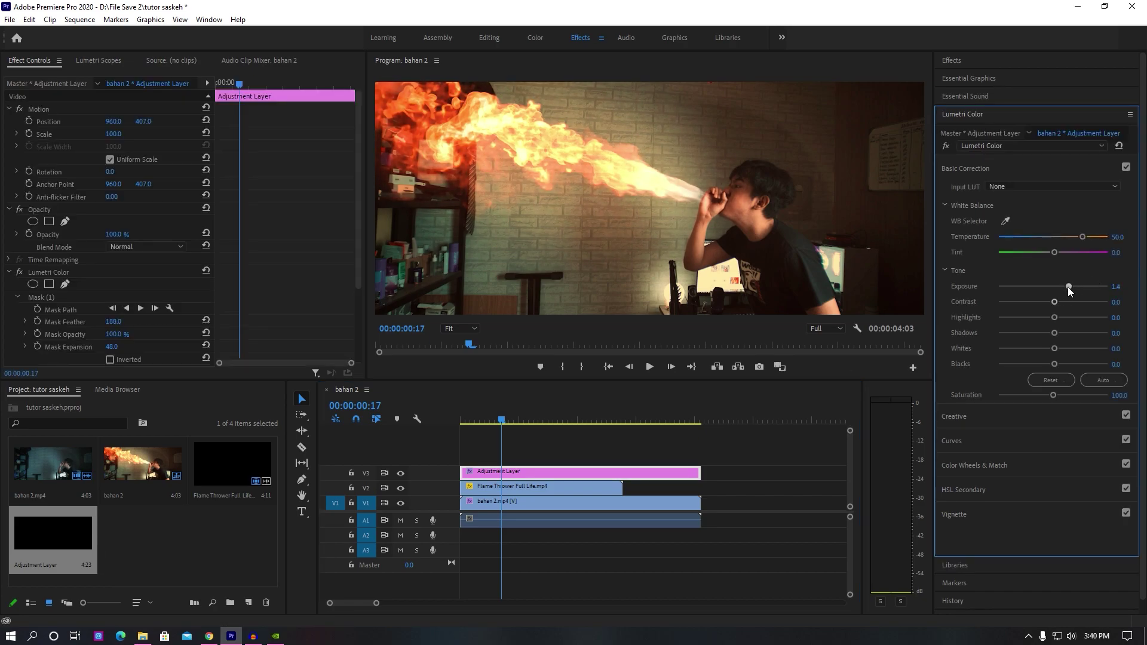
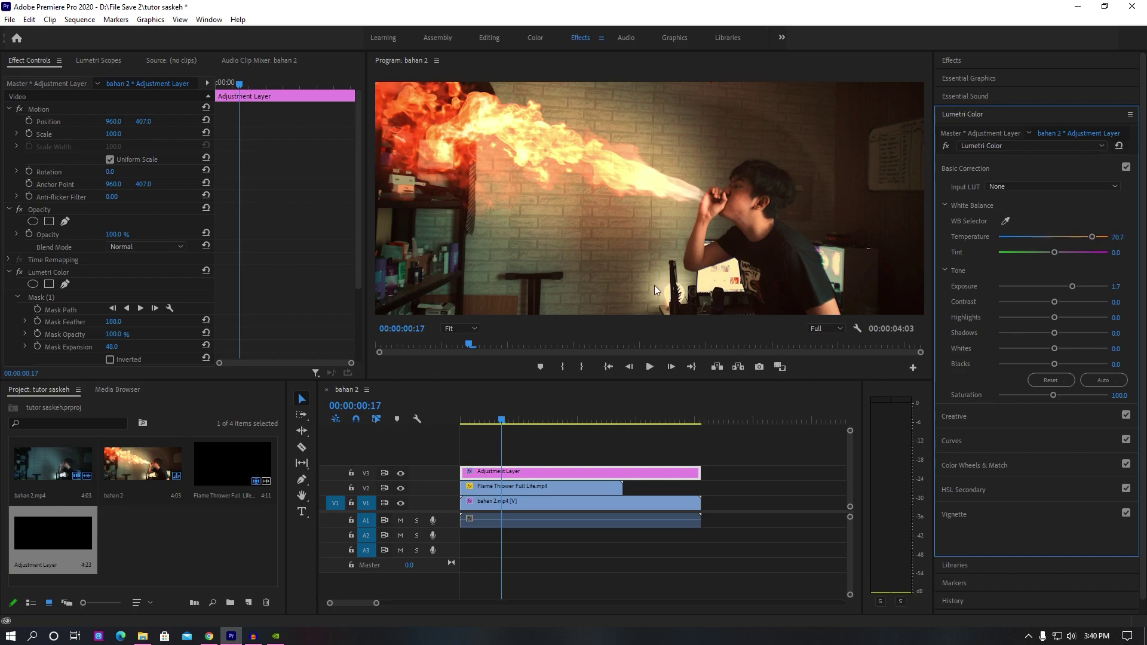
# Play the flame shot from the start, stop at 00:00:02:07, and select bahan 2.mp4
pyautogui.moveTo(479, 418); pyautogui.dragTo(454, 421)
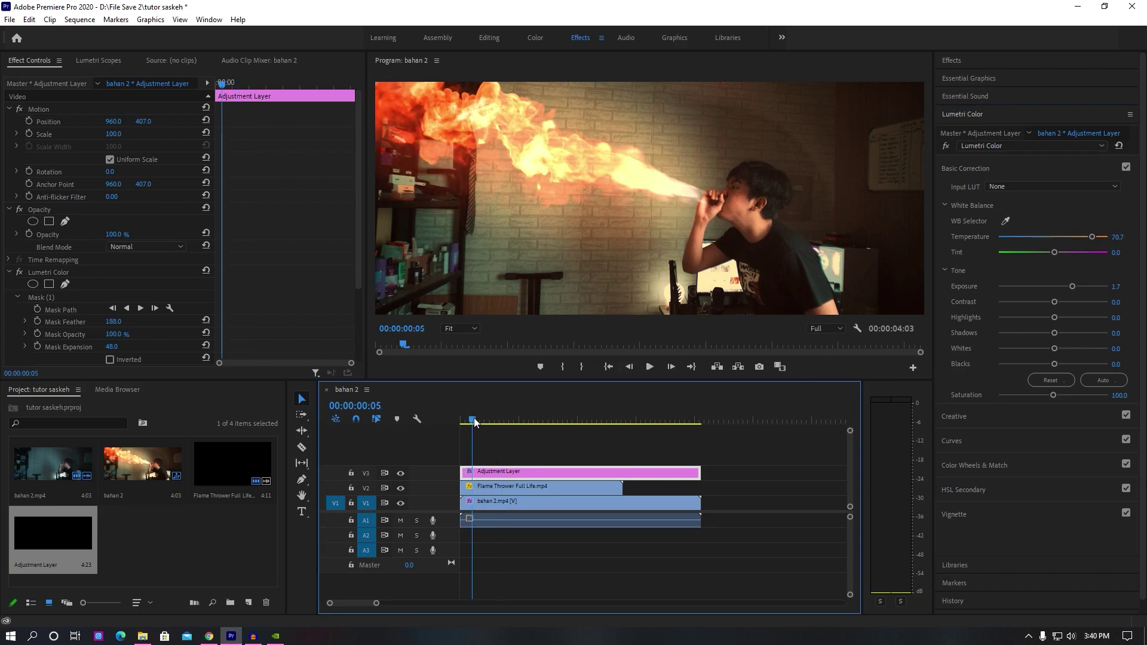
pyautogui.press('space')
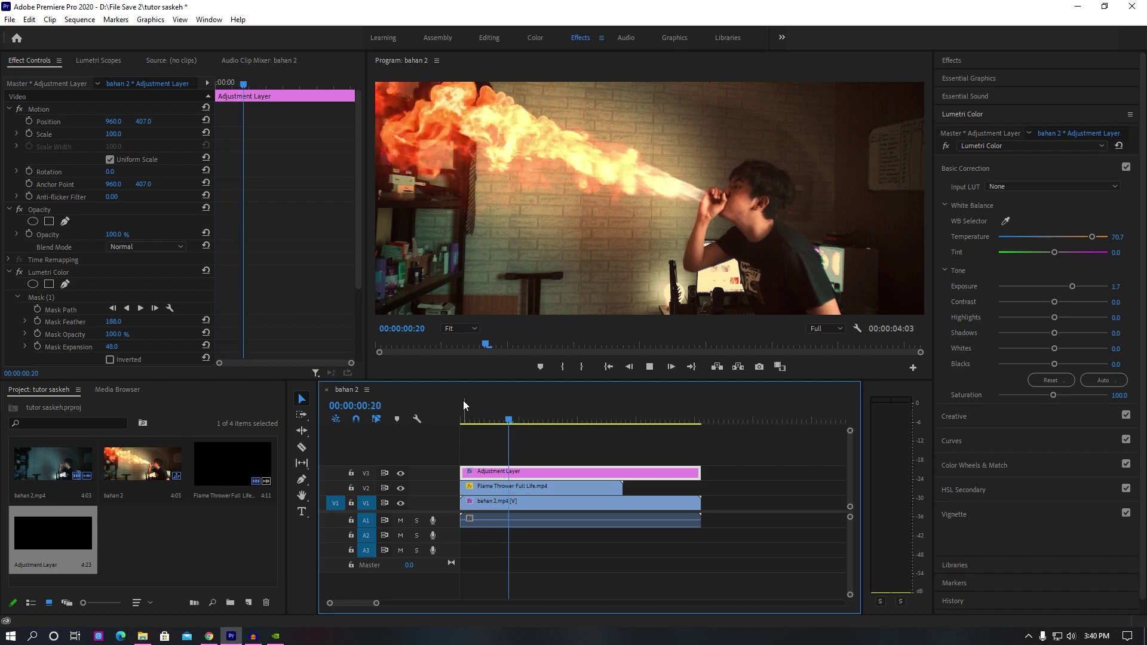
pyautogui.moveTo(536, 418); pyautogui.dragTo(588, 420)
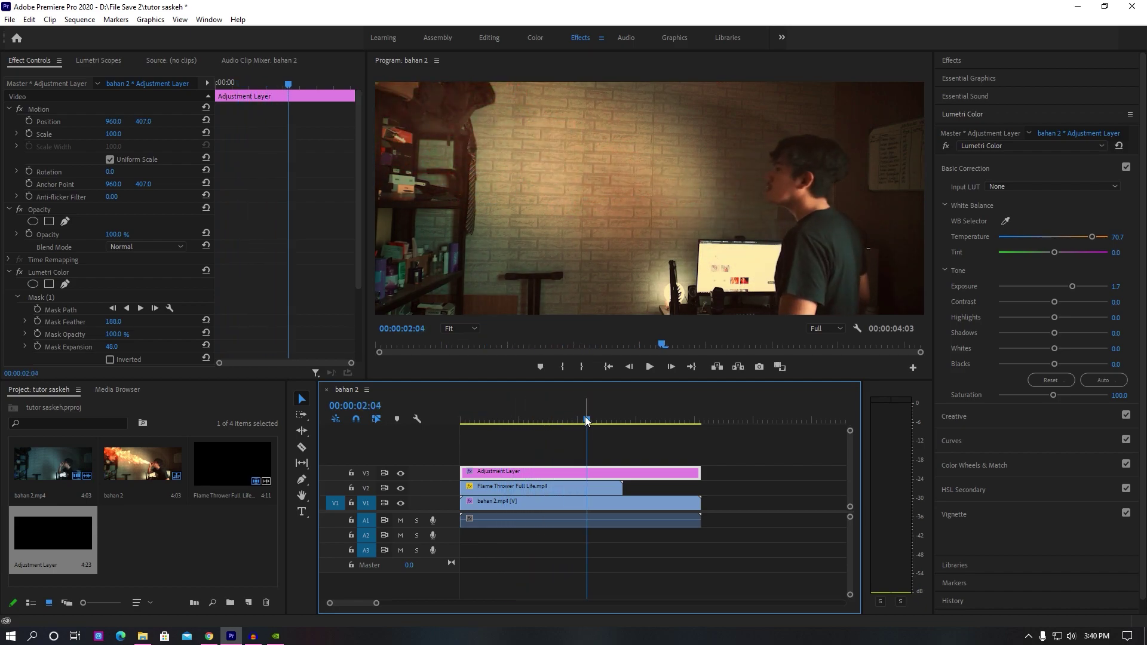
pyautogui.click(594, 419)
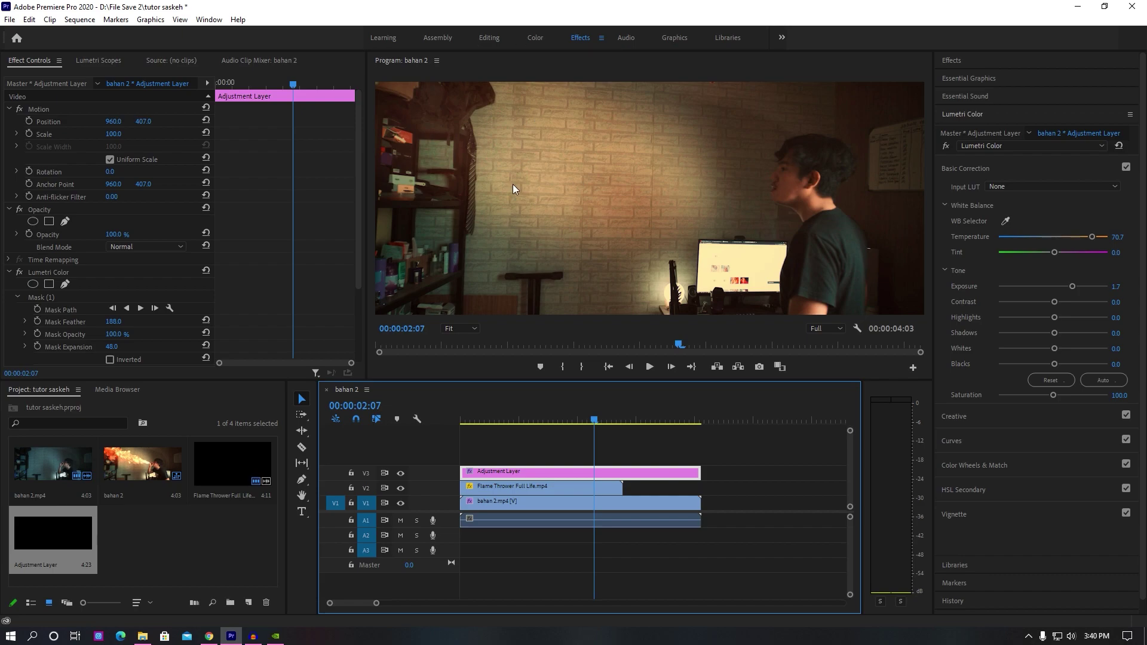
pyautogui.click(553, 501)
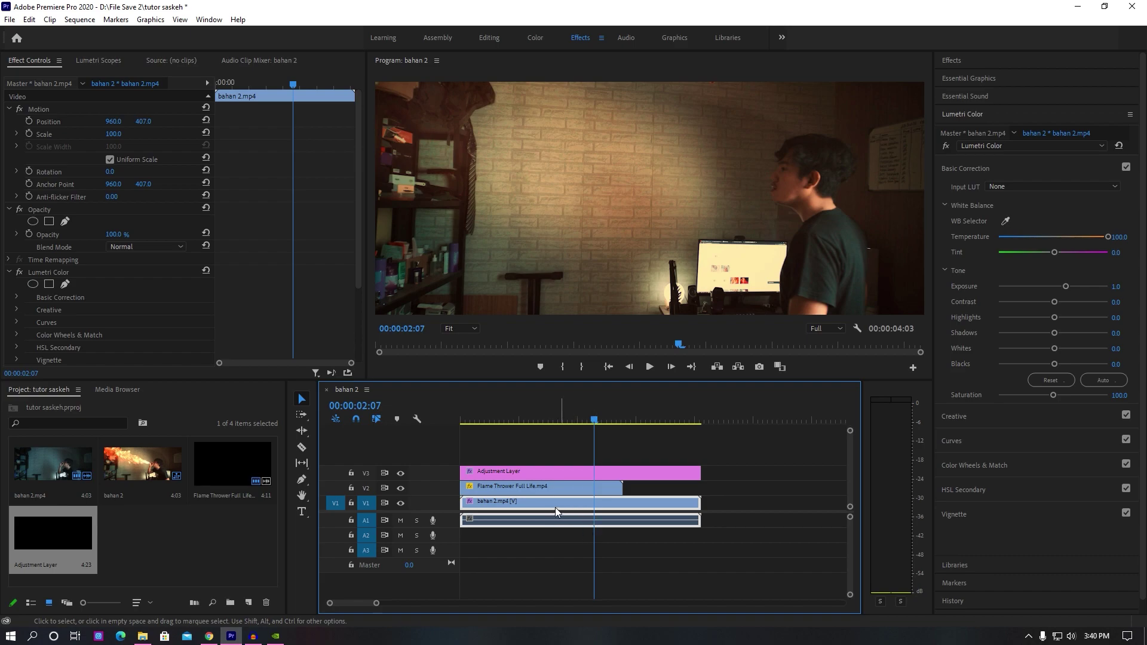
# Expand Basic Correction and set a Temperature keyframe at 00:00:01:18 on bahan 2.mp4
pyautogui.click(16, 297)
pyautogui.scroll(-3, 16, 313)
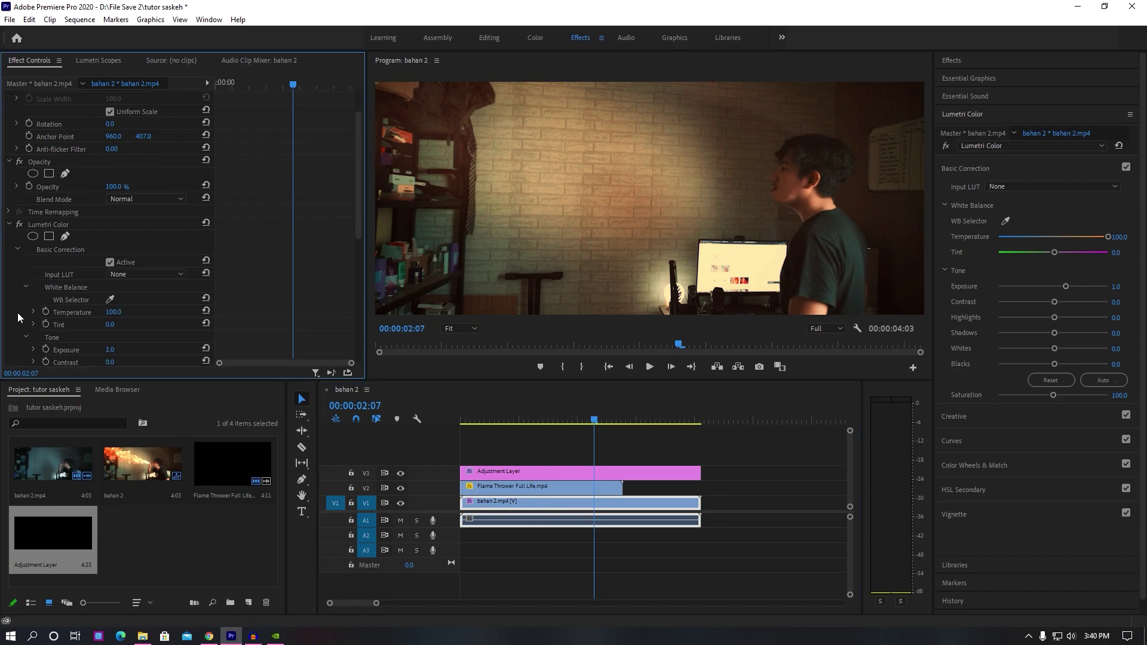
pyautogui.moveTo(600, 421); pyautogui.dragTo(564, 424)
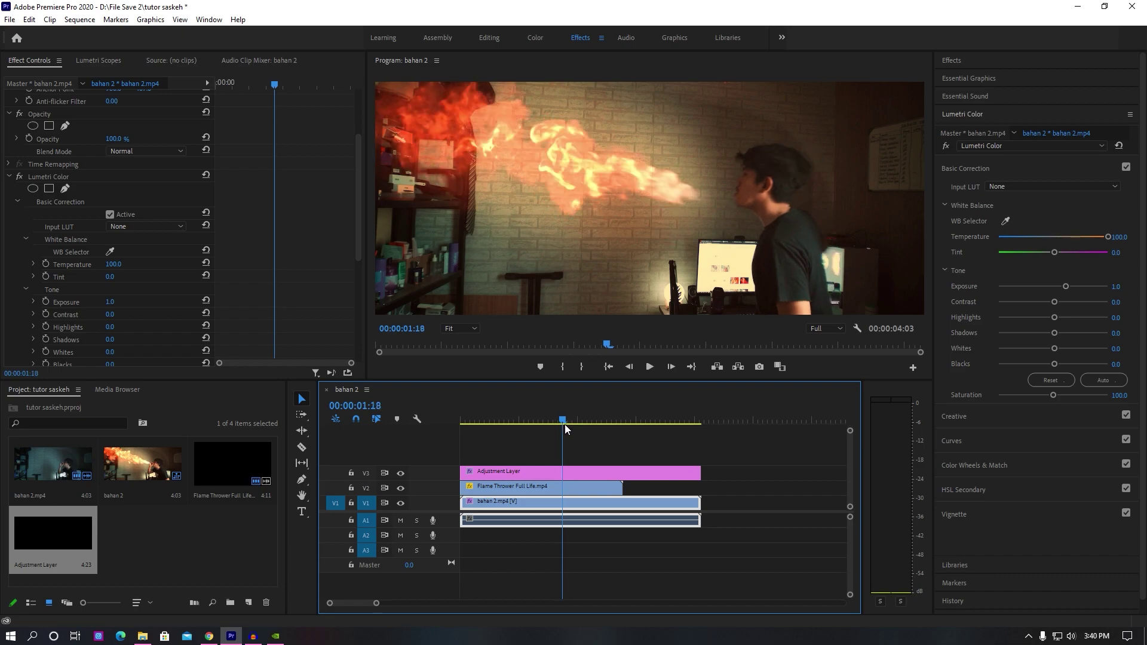
pyautogui.click(45, 265)
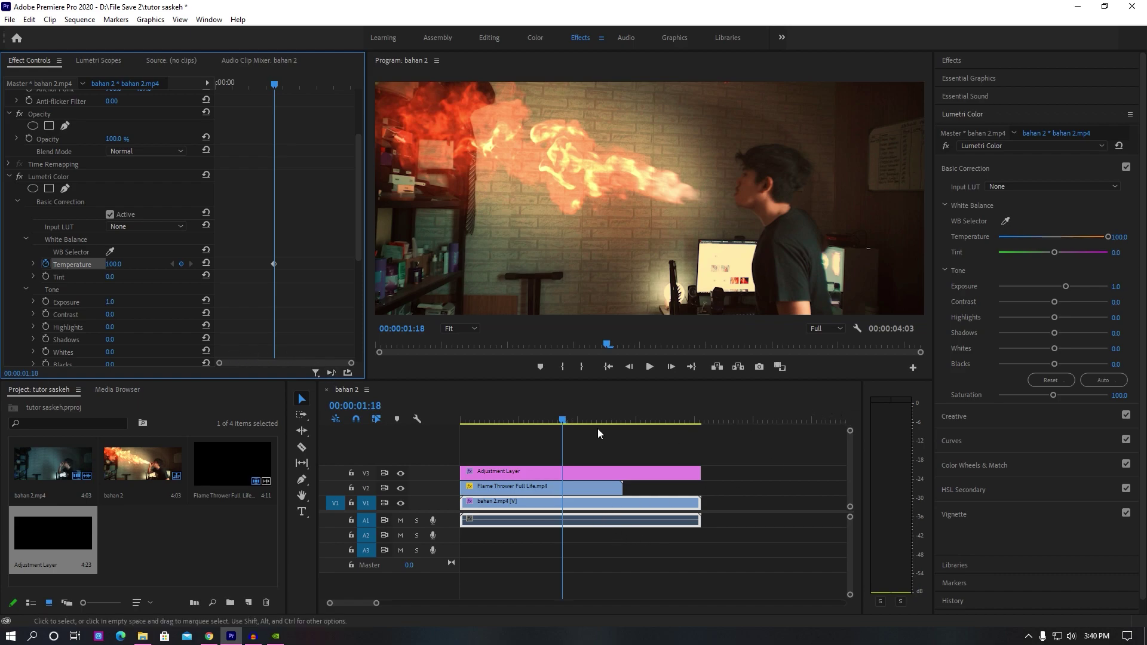
# Add a Temperature keyframe of 0.0 at 00:00:02:01, then select the Adjustment Layer
pyautogui.click(566, 418)
pyautogui.moveTo(567, 416); pyautogui.dragTo(579, 418)
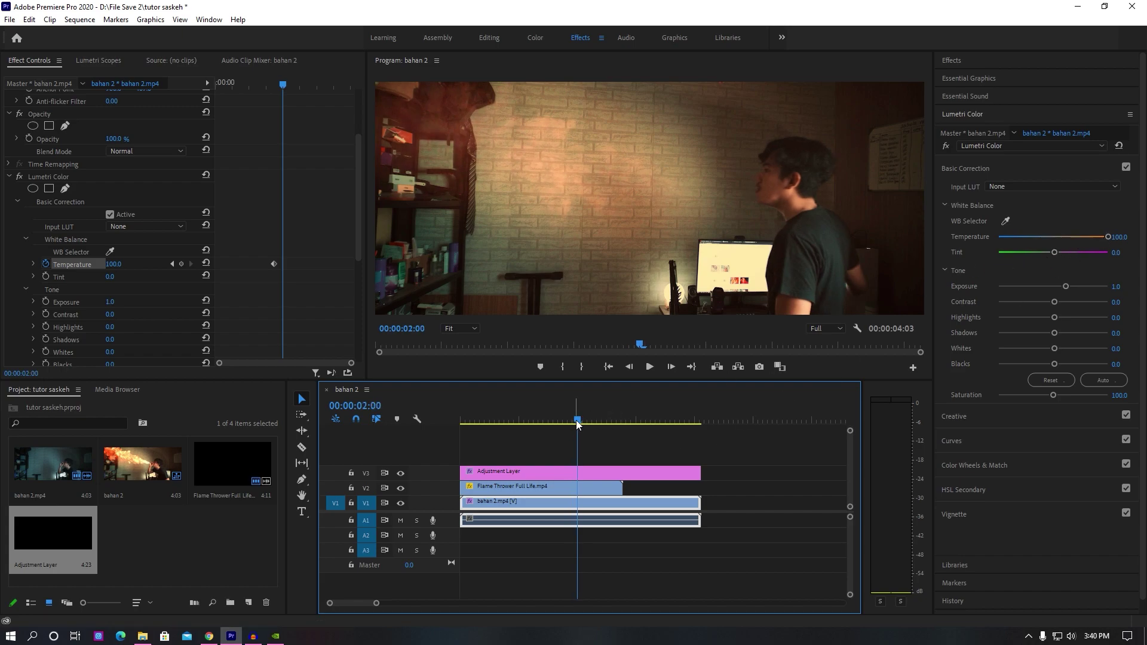
pyautogui.click(579, 421)
pyautogui.moveTo(1107, 238); pyautogui.dragTo(1056, 238)
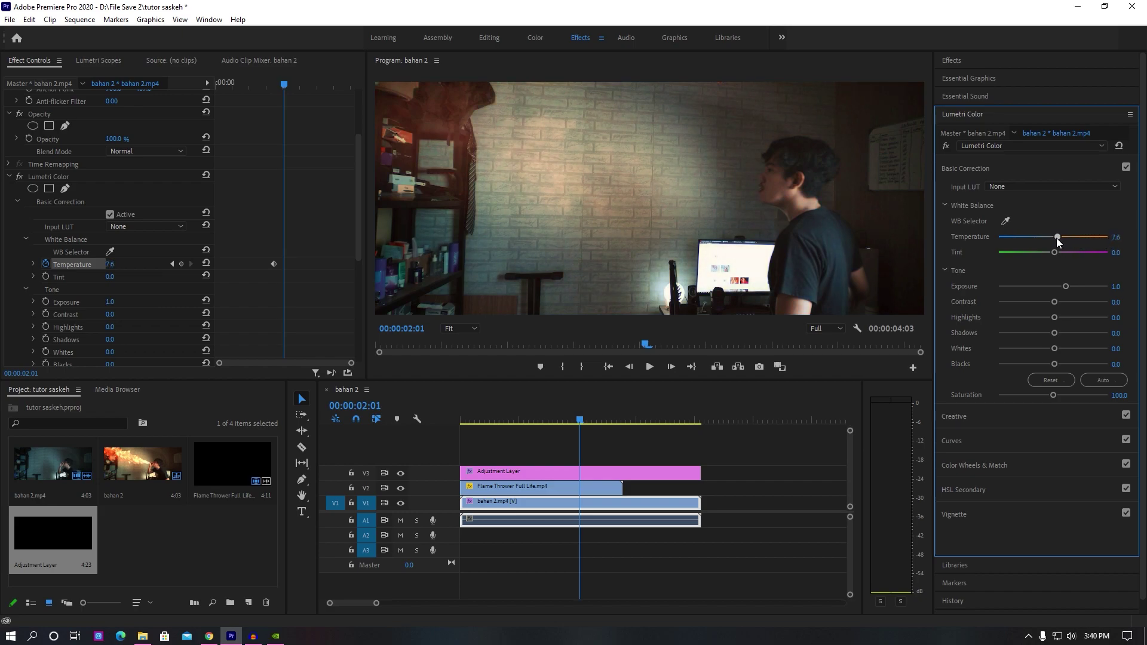
pyautogui.click(1116, 237)
pyautogui.write('0')
pyautogui.press('Return')
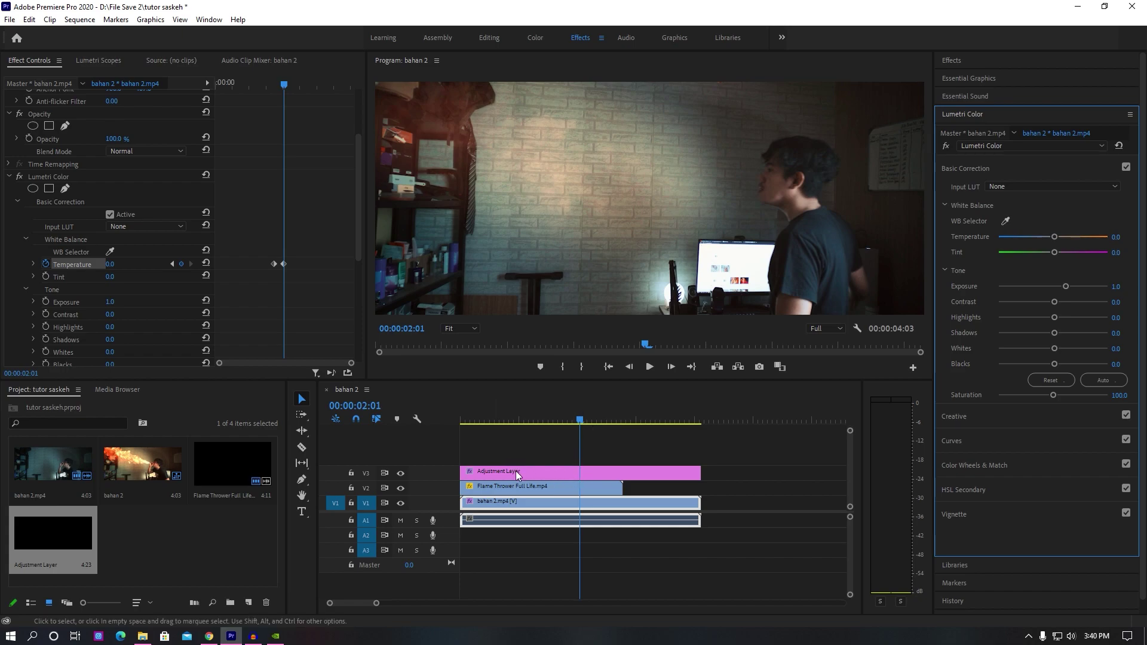
pyautogui.click(535, 474)
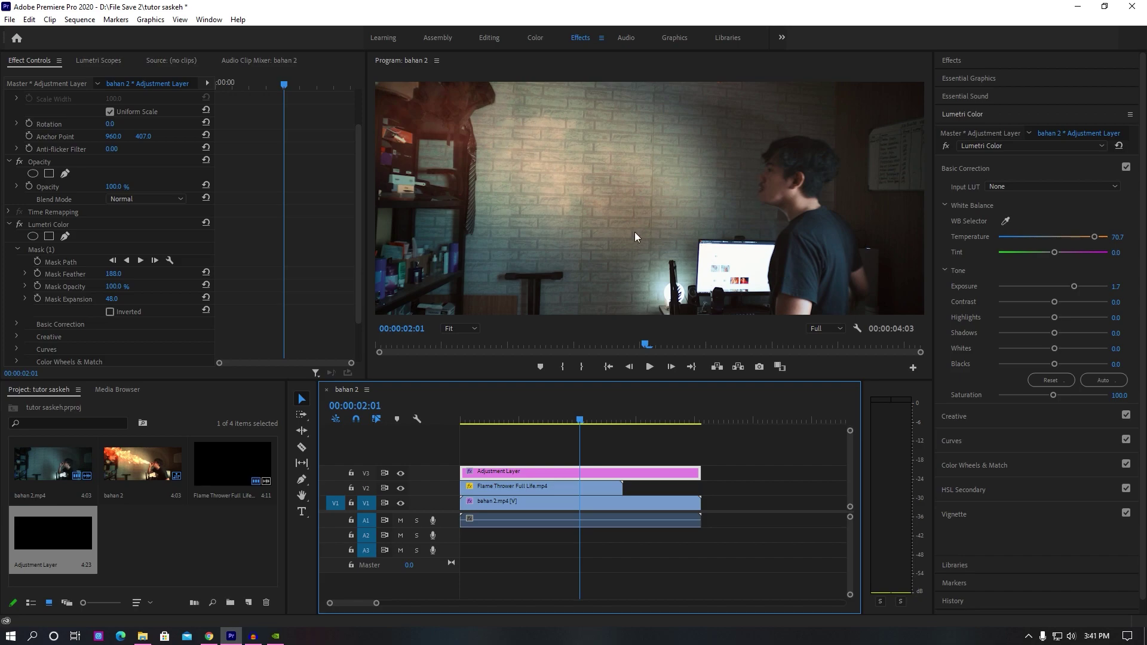
# Set a Mask Opacity keyframe on the Adjustment Layer at 00:00:01:18, matching the Temperature keyframe
pyautogui.scroll(-3, 291, 229)
pyautogui.scroll(-1, 271, 311)
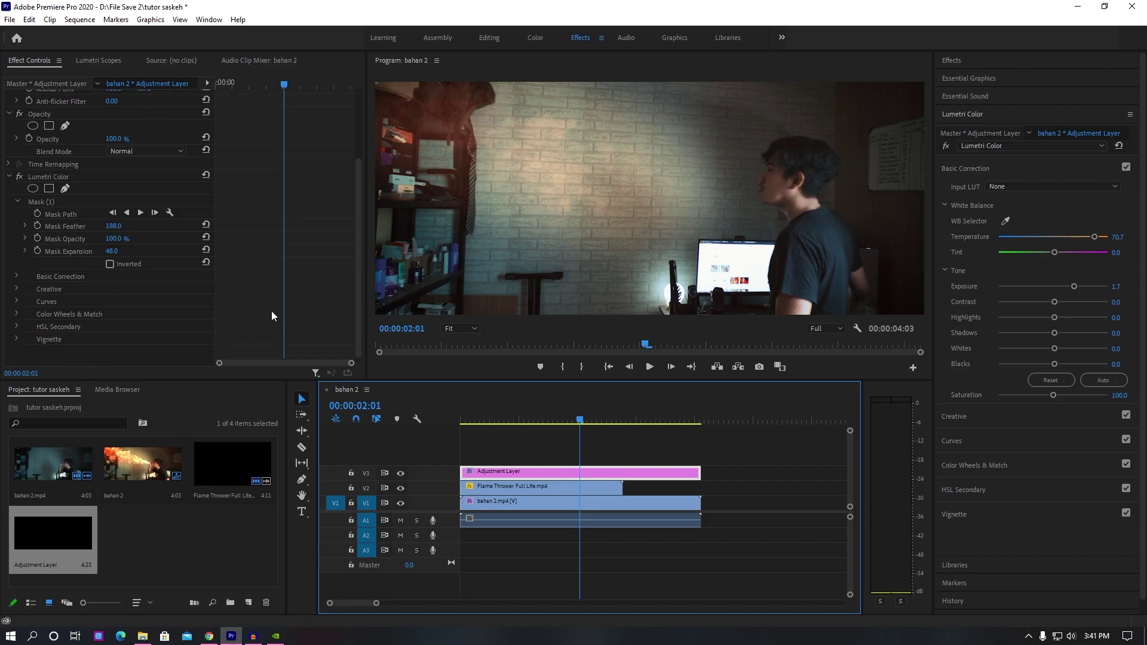
pyautogui.scroll(-1, 272, 316)
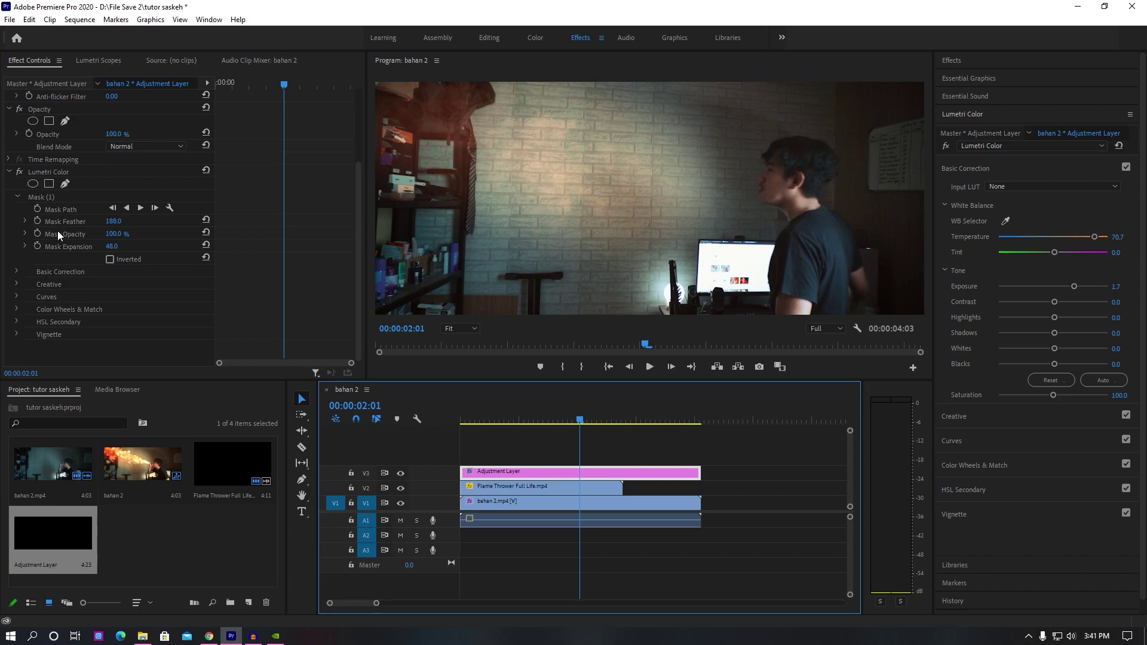
pyautogui.click(607, 501)
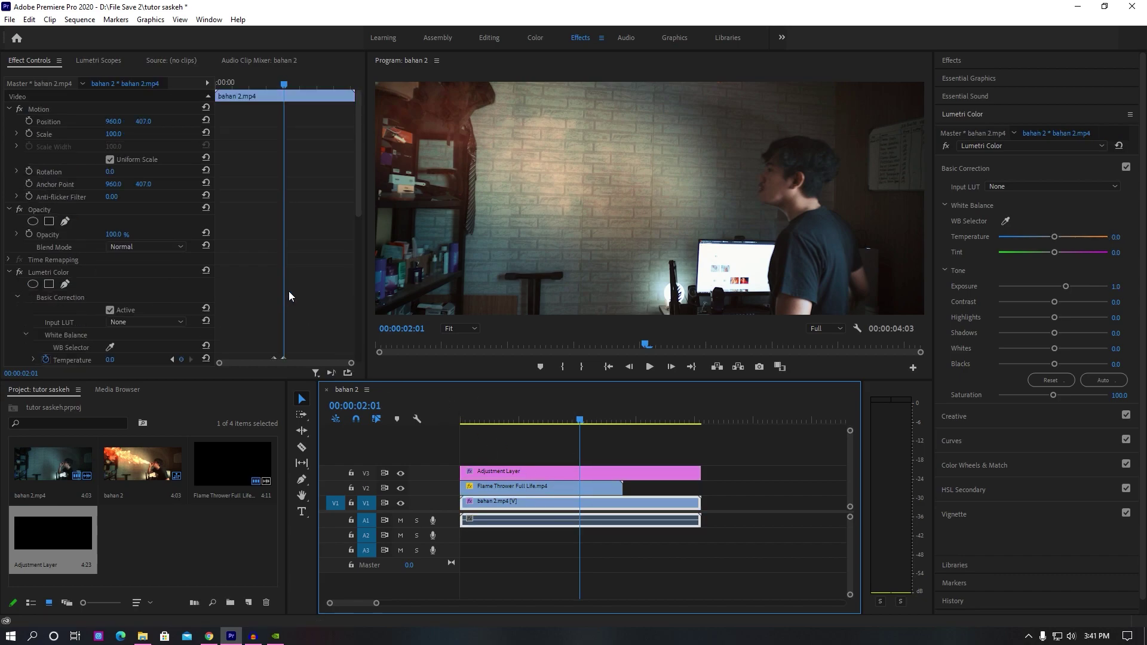
pyautogui.scroll(-2, 290, 292)
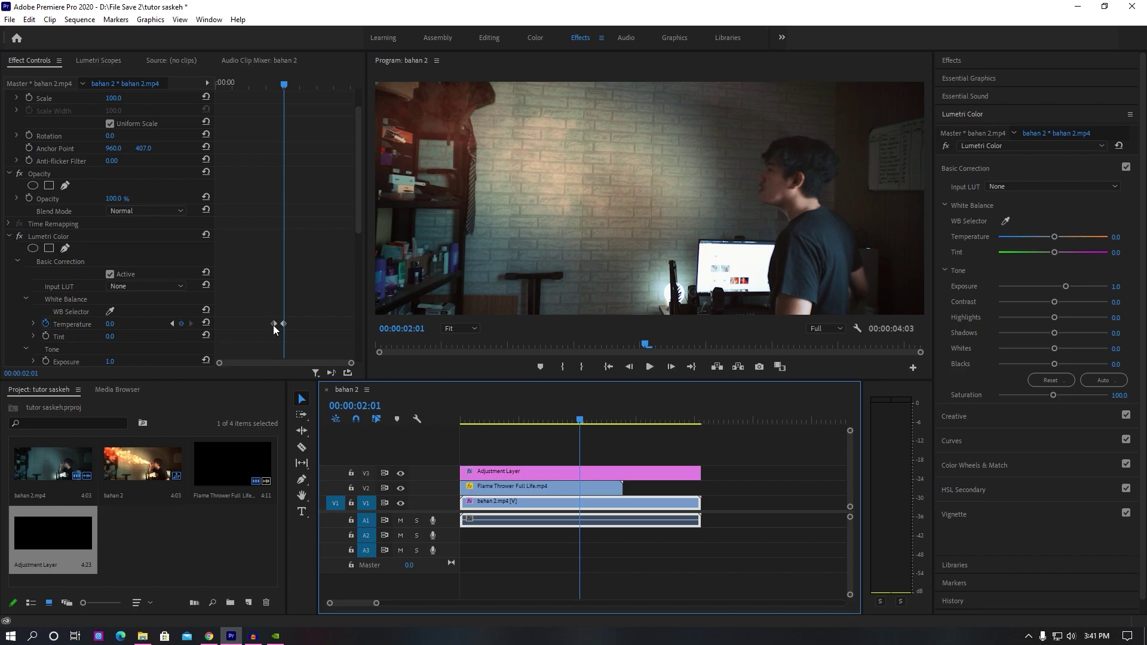
pyautogui.click(173, 324)
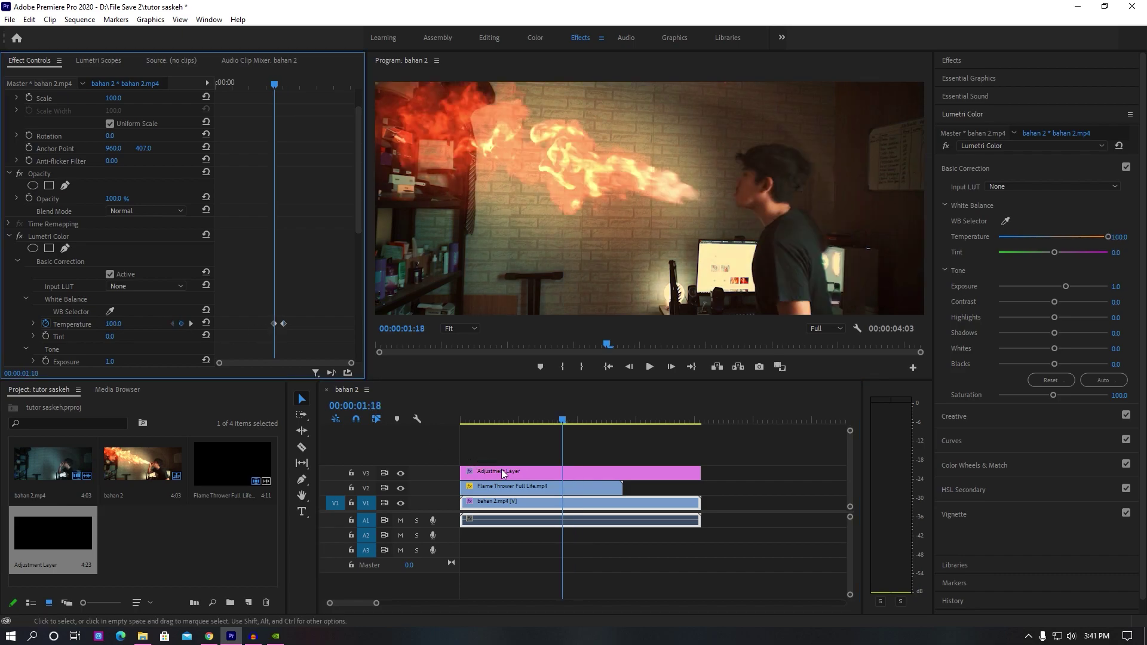
pyautogui.click(564, 471)
pyautogui.scroll(-2, 284, 299)
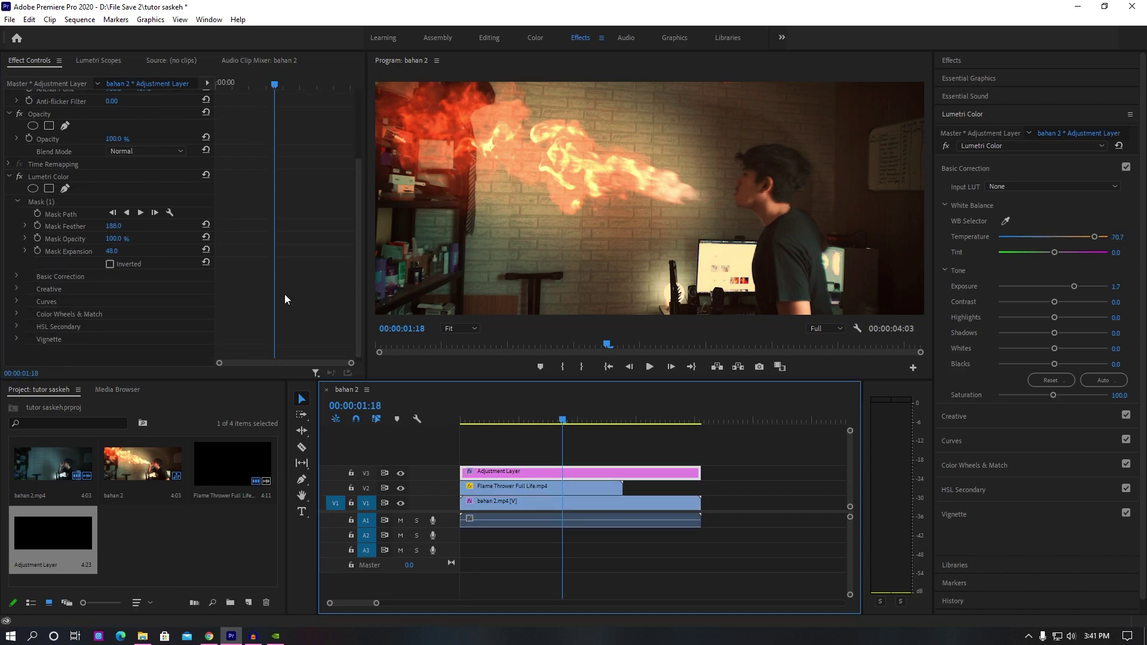
pyautogui.click(37, 239)
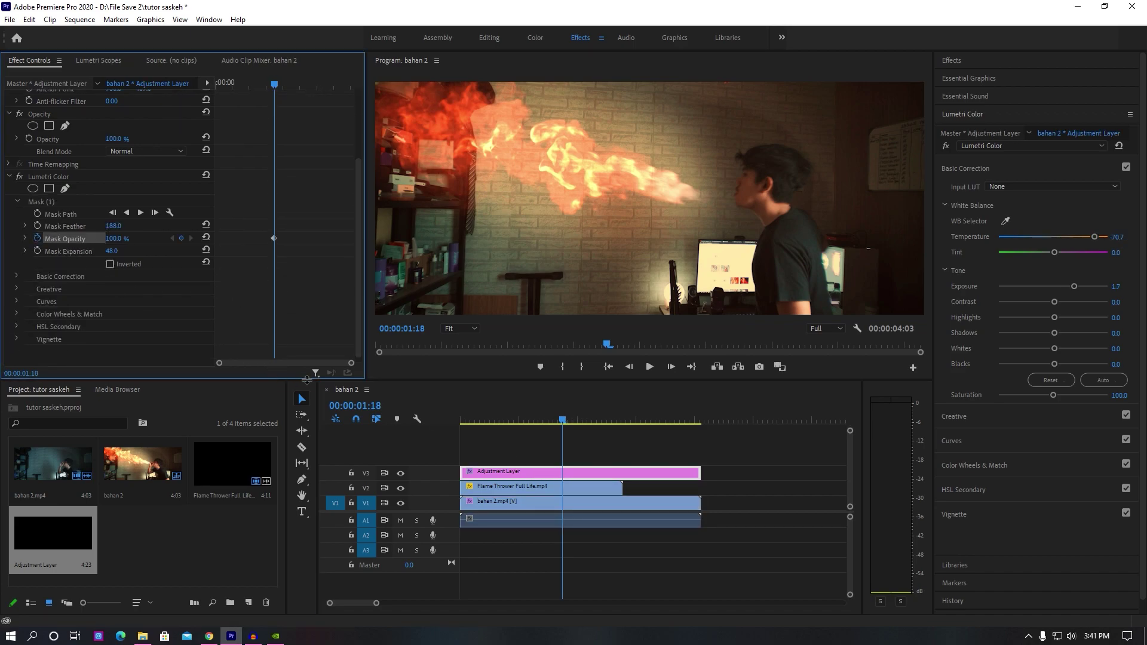
# Add a 0% Mask Opacity keyframe at 00:00:02:01 on the Adjustment Layer
pyautogui.click(576, 503)
pyautogui.scroll(-1, 321, 316)
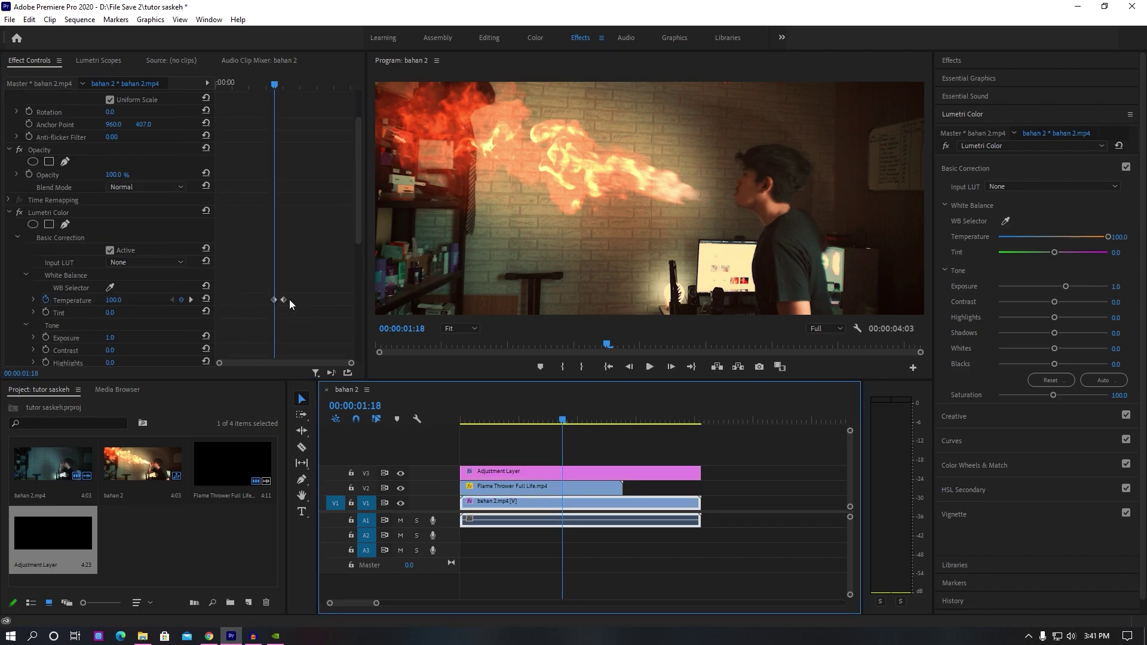
pyautogui.click(191, 300)
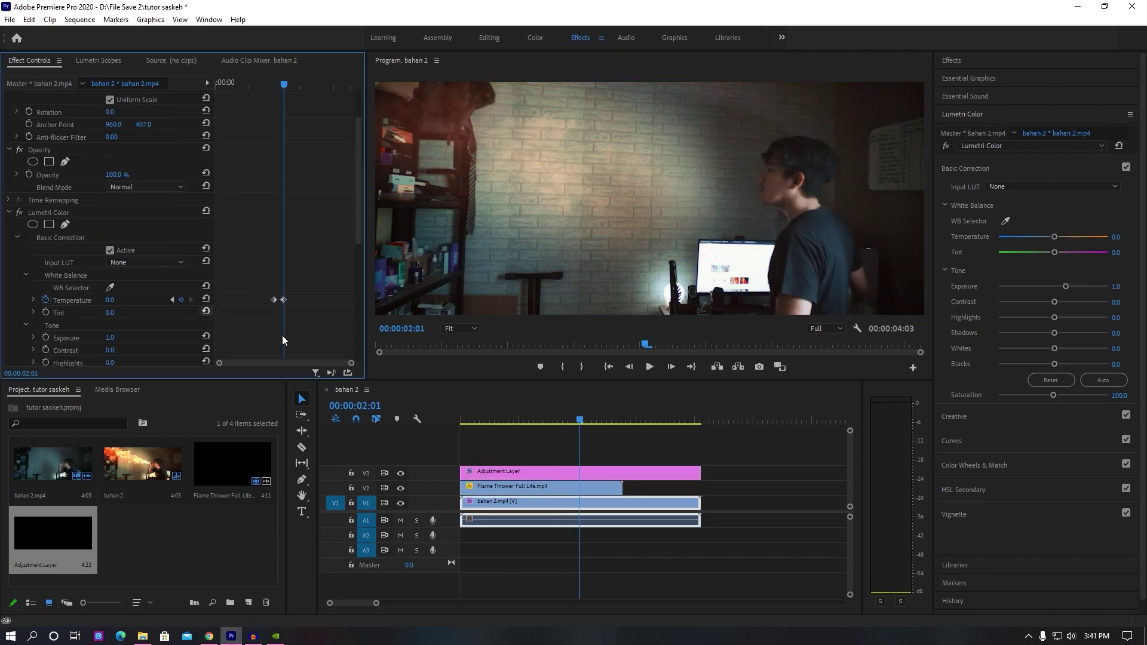
pyautogui.click(550, 471)
pyautogui.scroll(-3, 253, 297)
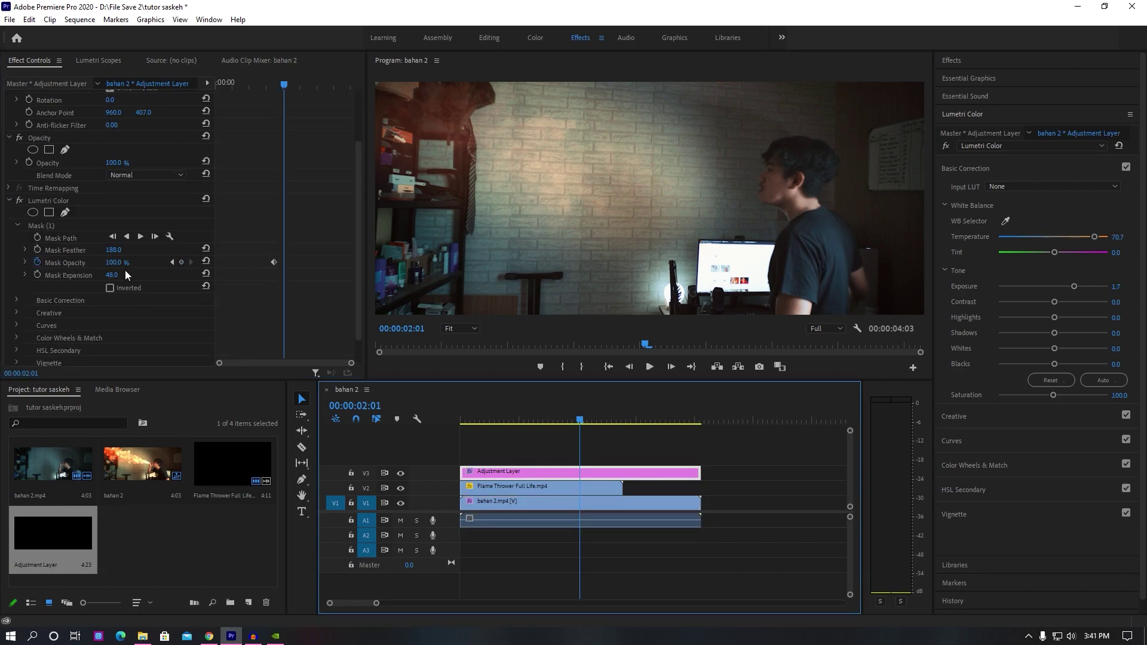
pyautogui.click(124, 270)
pyautogui.click(113, 262)
pyautogui.write('0')
pyautogui.press('Return')
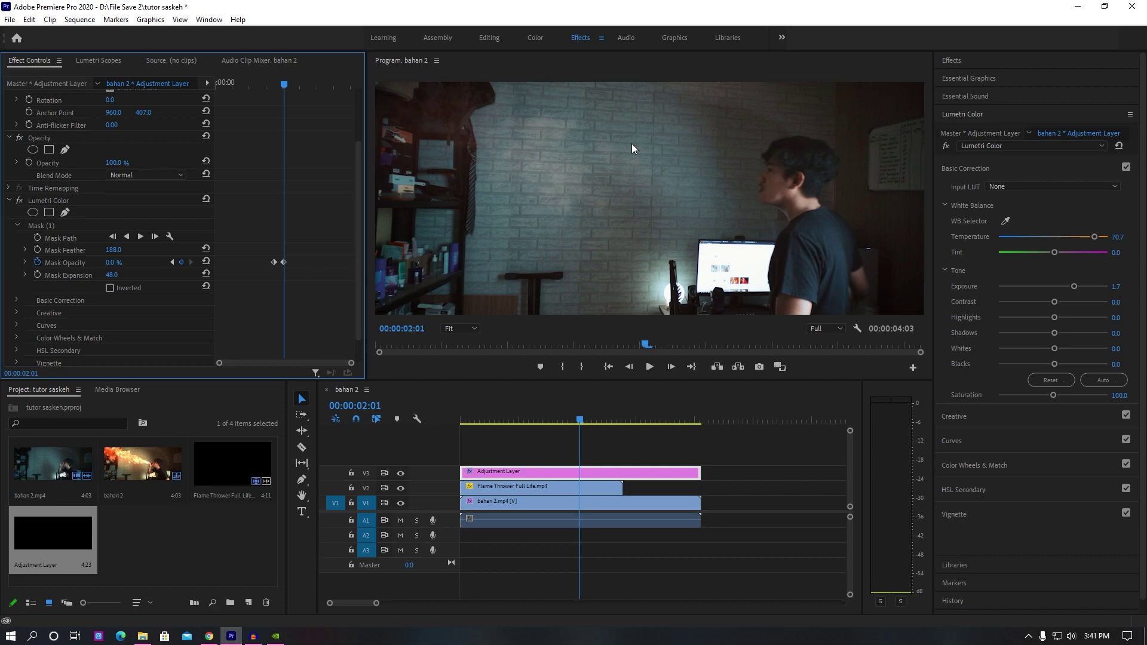
# Preview the mask fade, return to the 01:18 keyframe, and select bahan 2.mp4
pyautogui.moveTo(585, 417); pyautogui.dragTo(568, 427)
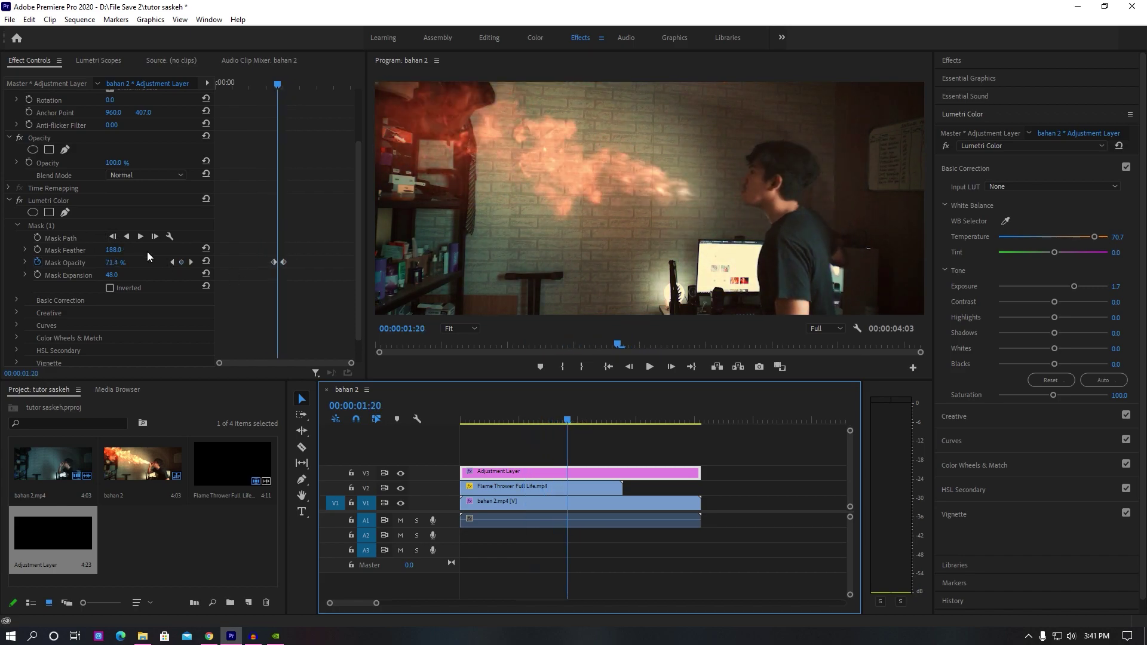
pyautogui.click(173, 261)
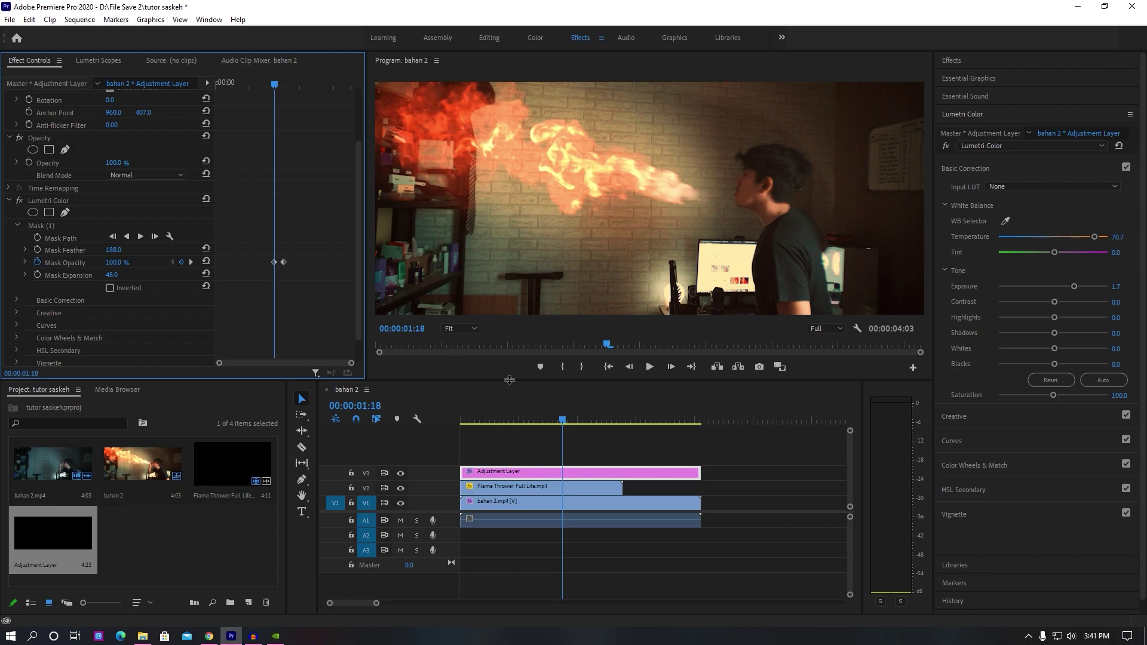
pyautogui.click(585, 505)
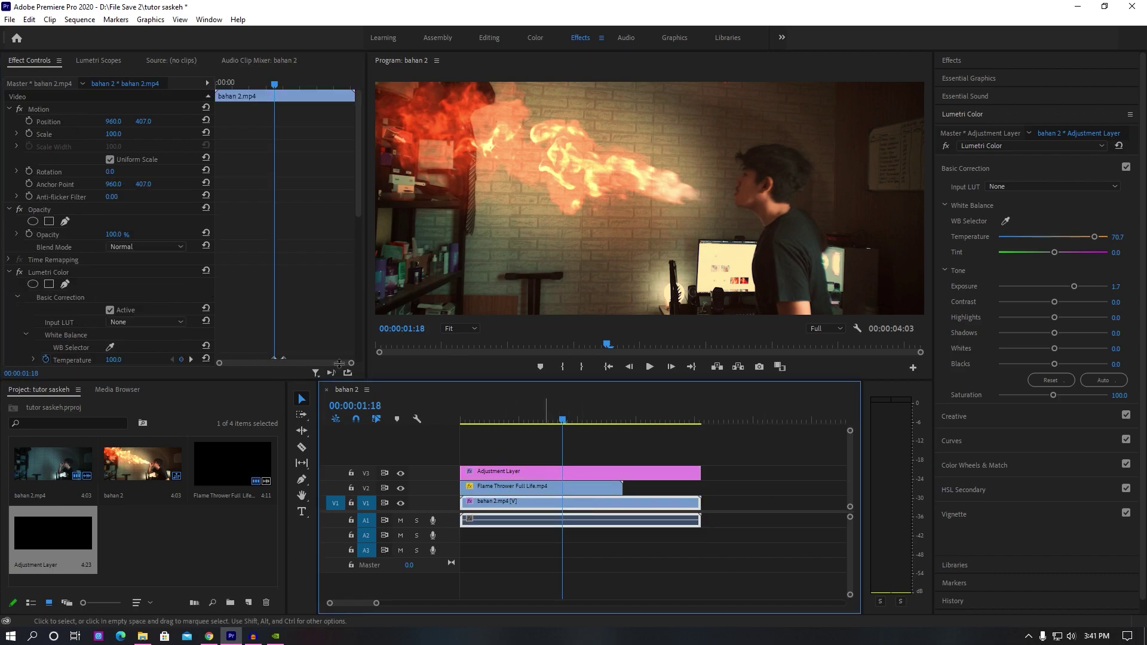
# Keyframe bahan 2.mp4's Exposure at 01:18 and lower it at the 02:01 keyframe
pyautogui.scroll(-2, 302, 324)
pyautogui.click(32, 289)
pyautogui.scroll(-2, 77, 310)
pyautogui.scroll(-1, 157, 316)
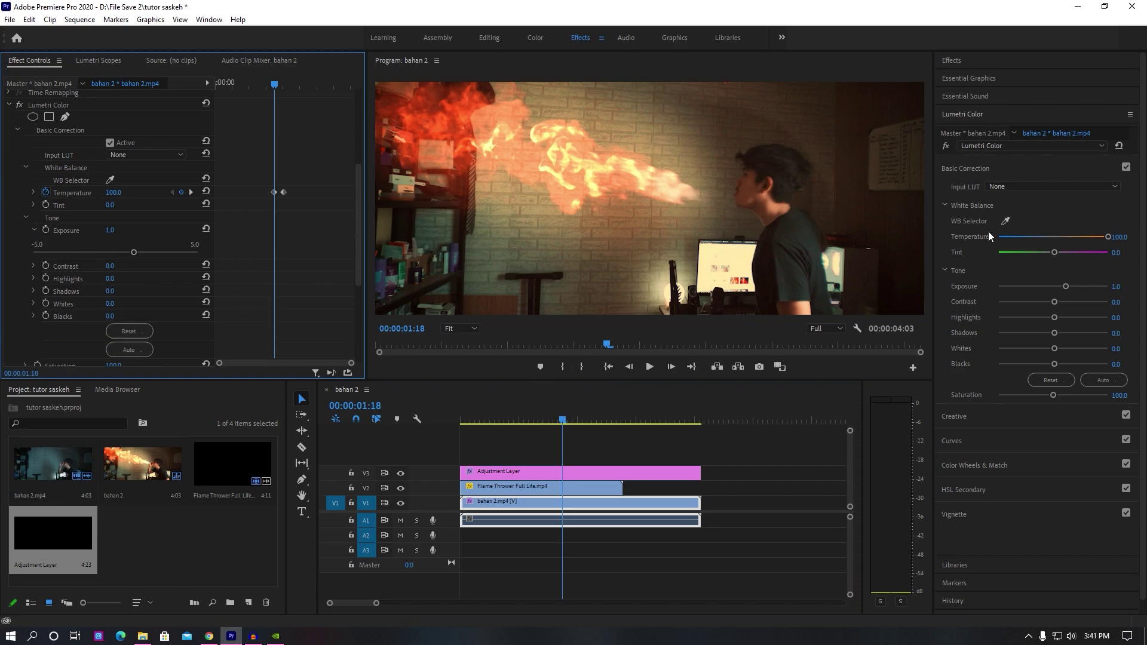
pyautogui.click(46, 231)
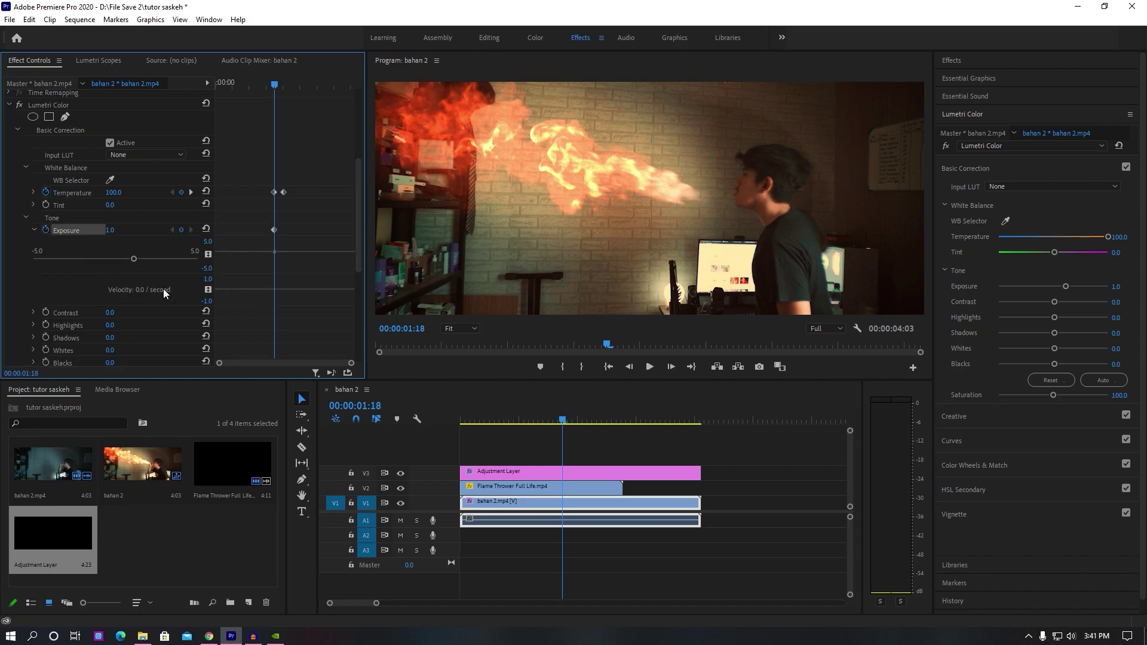
pyautogui.click(191, 192)
pyautogui.click(1123, 285)
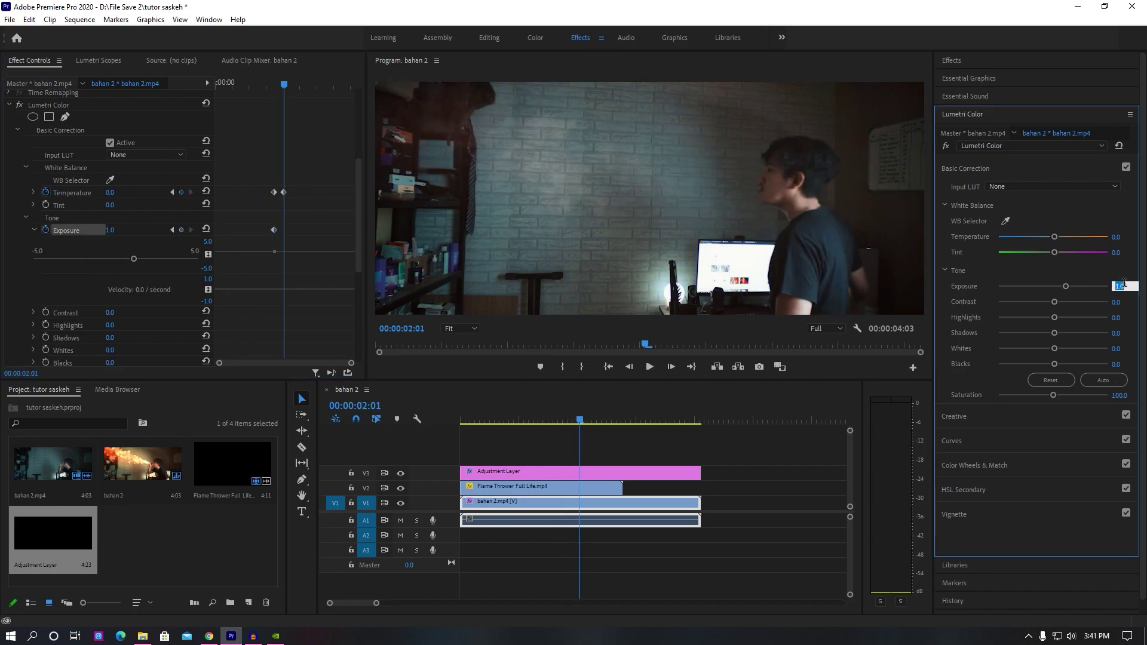
pyautogui.press('Return')
# Preview the exposure and temperature fade, open the Effects panel, and park at 00:20
pyautogui.moveTo(576, 414)
pyautogui.mouseDown()
pyautogui.moveTo(561, 415)
pyautogui.moveTo(590, 420)
pyautogui.mouseUp()
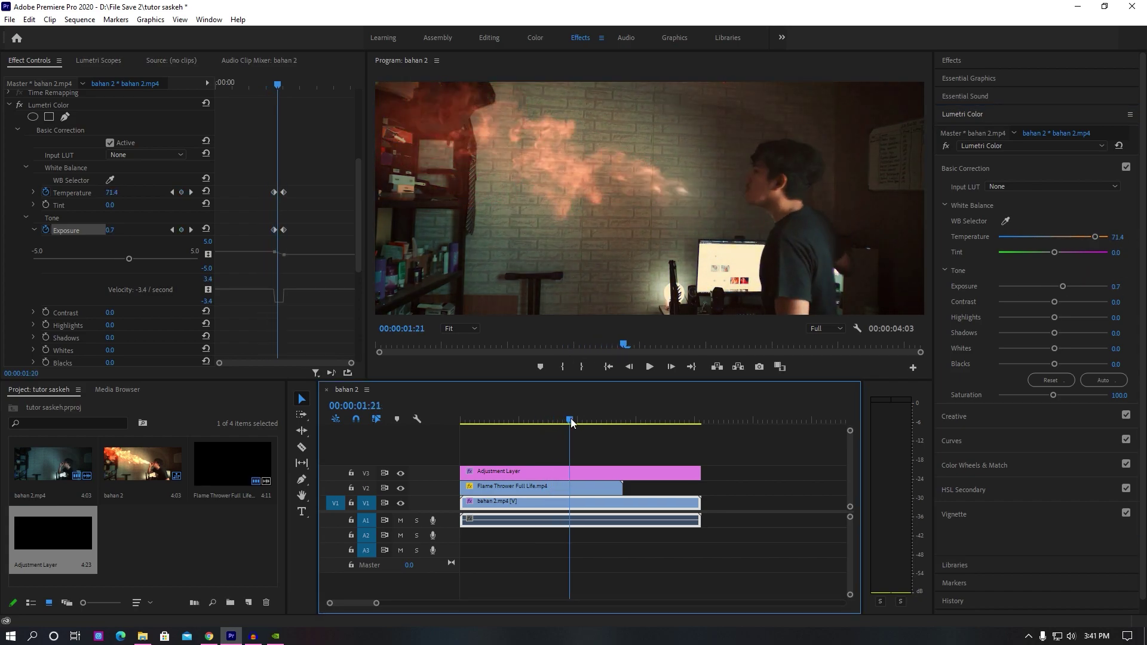
pyautogui.moveTo(589, 421)
pyautogui.mouseDown()
pyautogui.moveTo(518, 413)
pyautogui.moveTo(556, 429)
pyautogui.mouseUp()
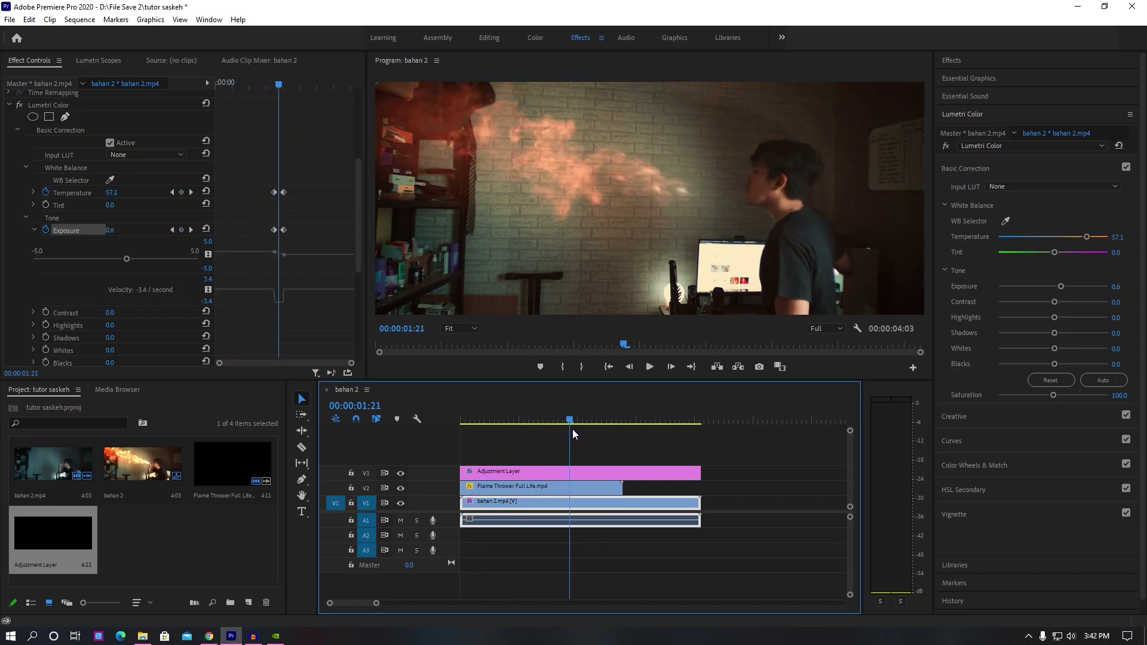
pyautogui.click(975, 59)
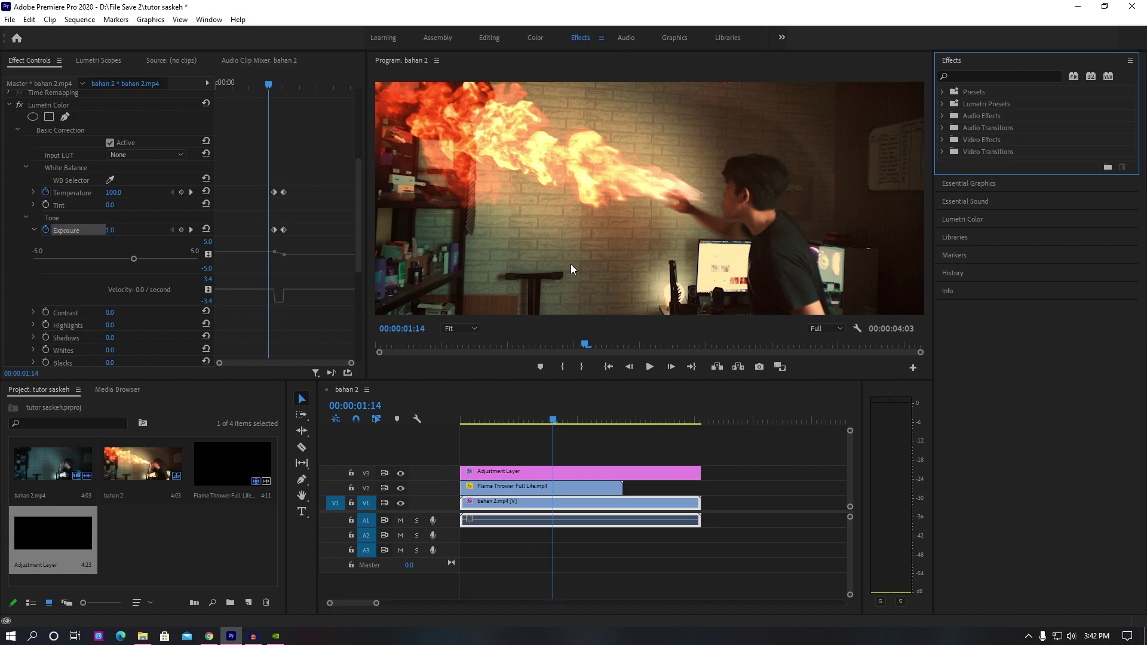
pyautogui.click(510, 421)
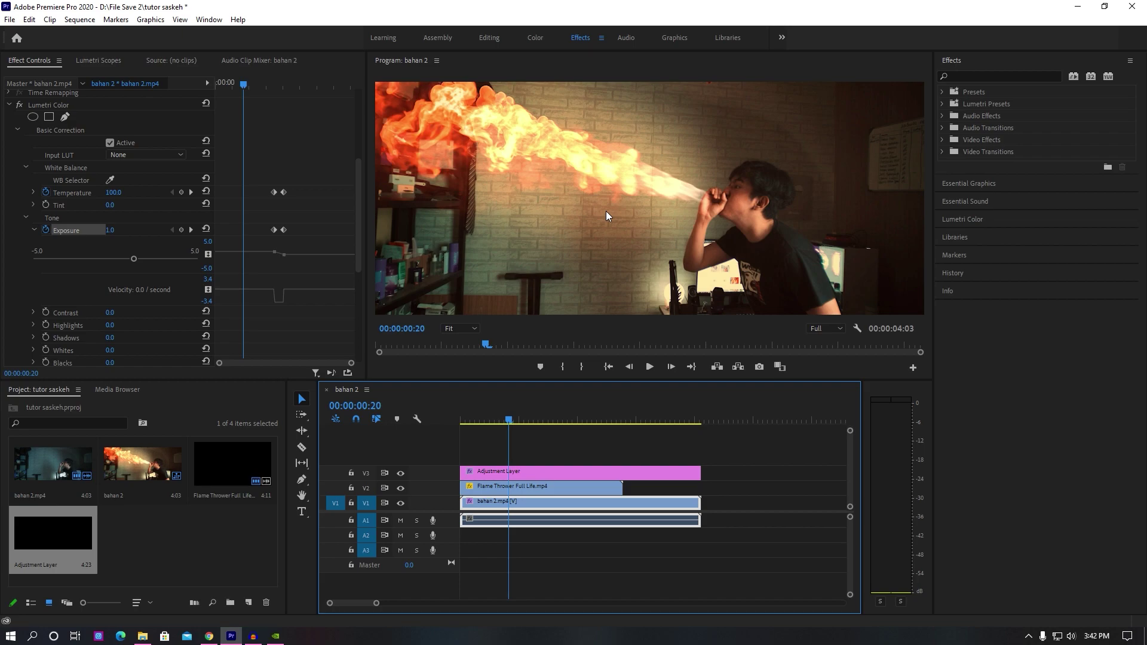
# Apply Turbulent Displace from Video Effects > Distort to the bahan 2.mp4 clip
pyautogui.click(944, 140)
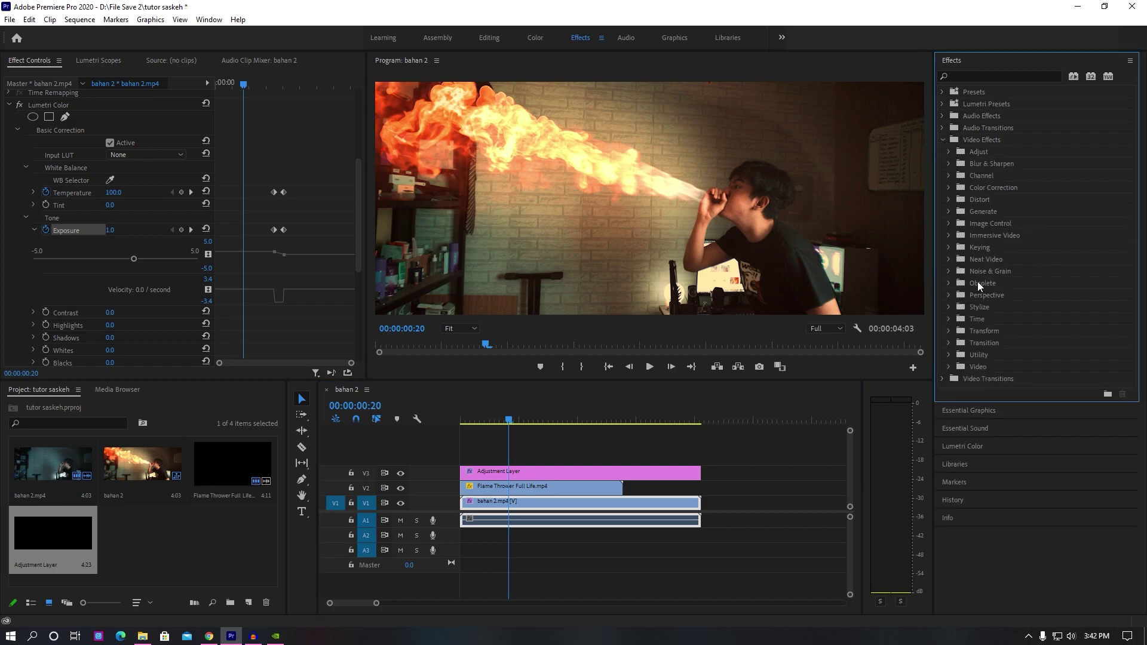
pyautogui.click(949, 199)
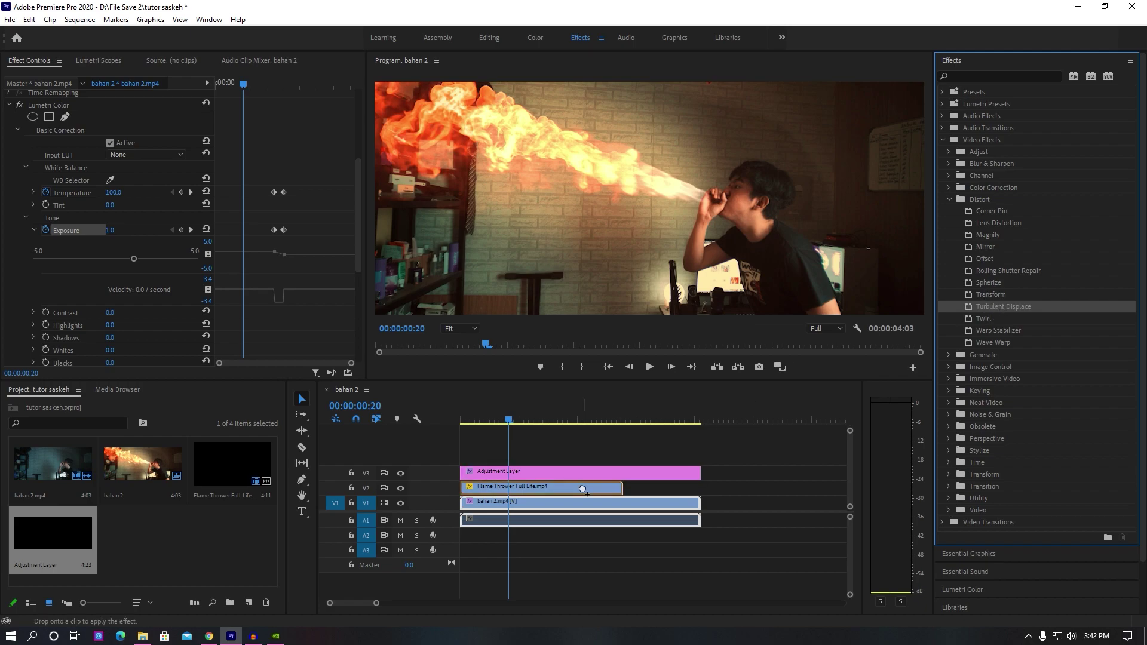
pyautogui.moveTo(1002, 309); pyautogui.dragTo(571, 500)
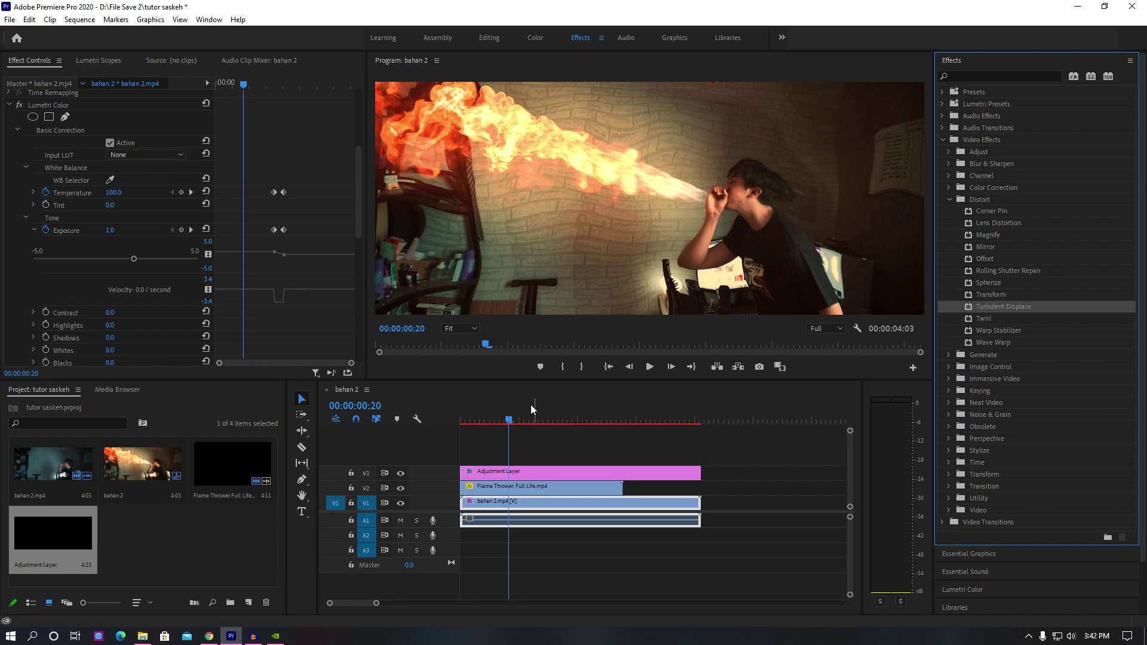
# Move the playhead to 00:14 and scroll to the Turbulent Displace settings
pyautogui.scroll(-1, 315, 320)
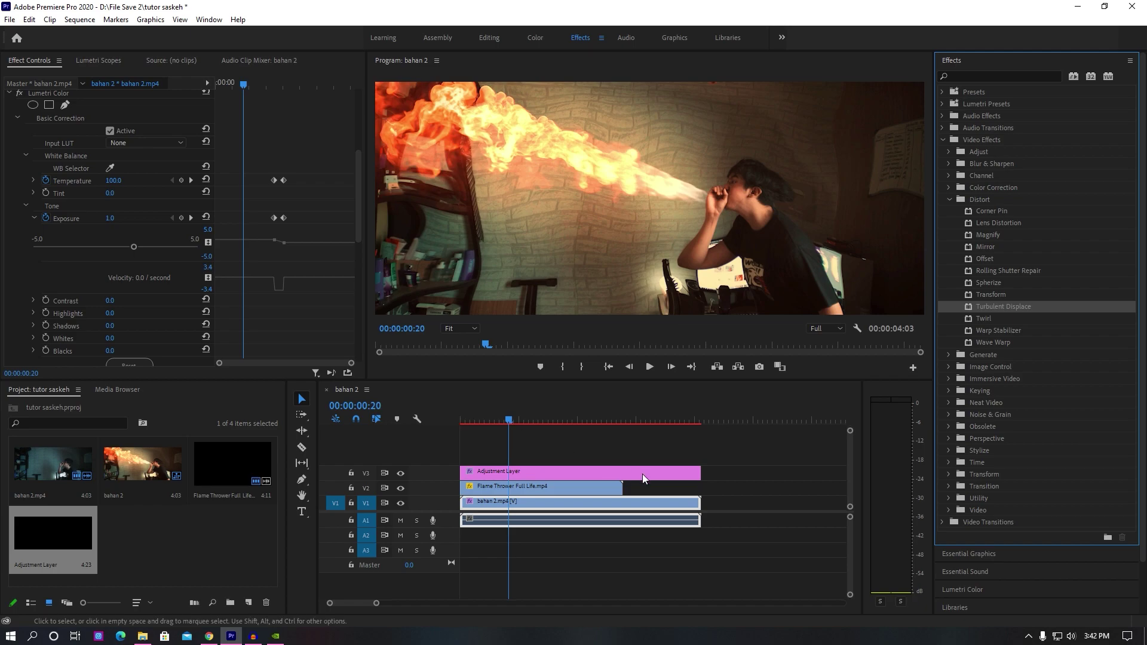
pyautogui.scroll(-3, 314, 317)
pyautogui.scroll(-2, 321, 280)
pyautogui.scroll(-1, 321, 281)
pyautogui.click(496, 417)
pyautogui.scroll(-2, 282, 298)
pyautogui.scroll(-3, 284, 297)
pyautogui.scroll(-2, 285, 301)
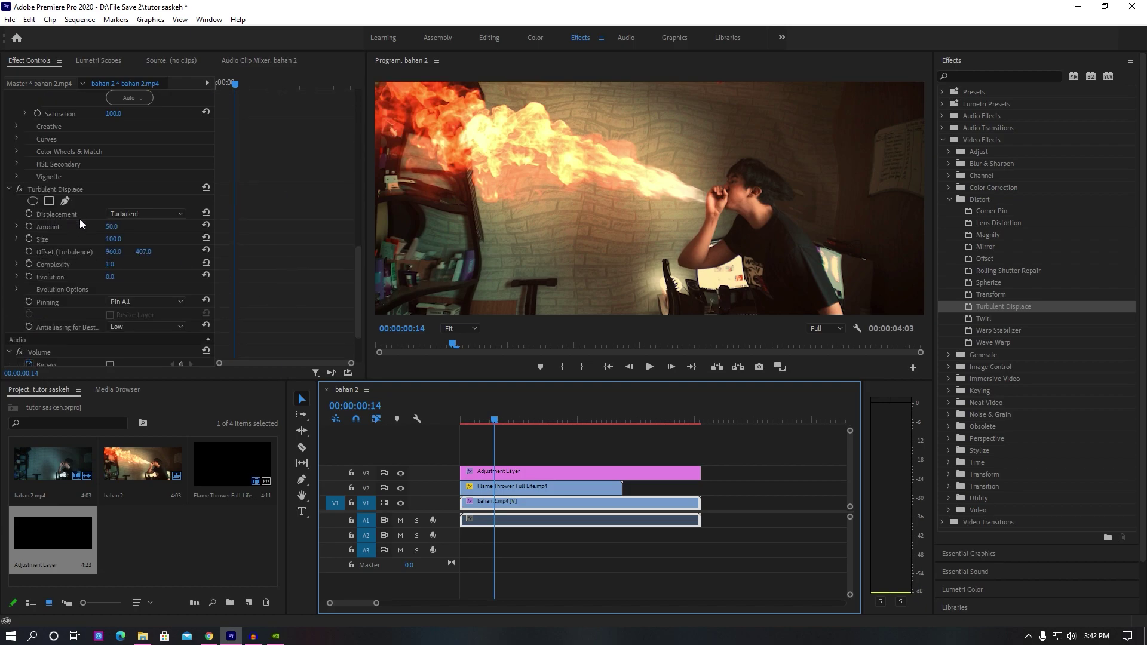
# Switch Turbulent Displace to Twist displacement with Amount 25 and Size 25
pyautogui.click(131, 214)
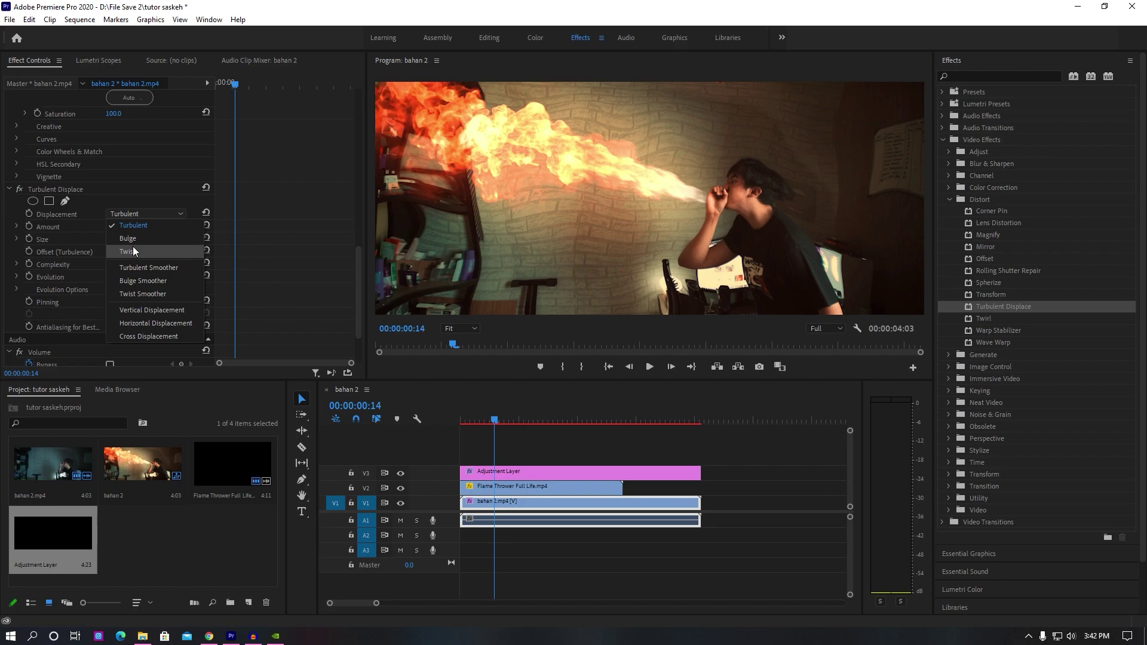
pyautogui.click(133, 251)
pyautogui.click(121, 225)
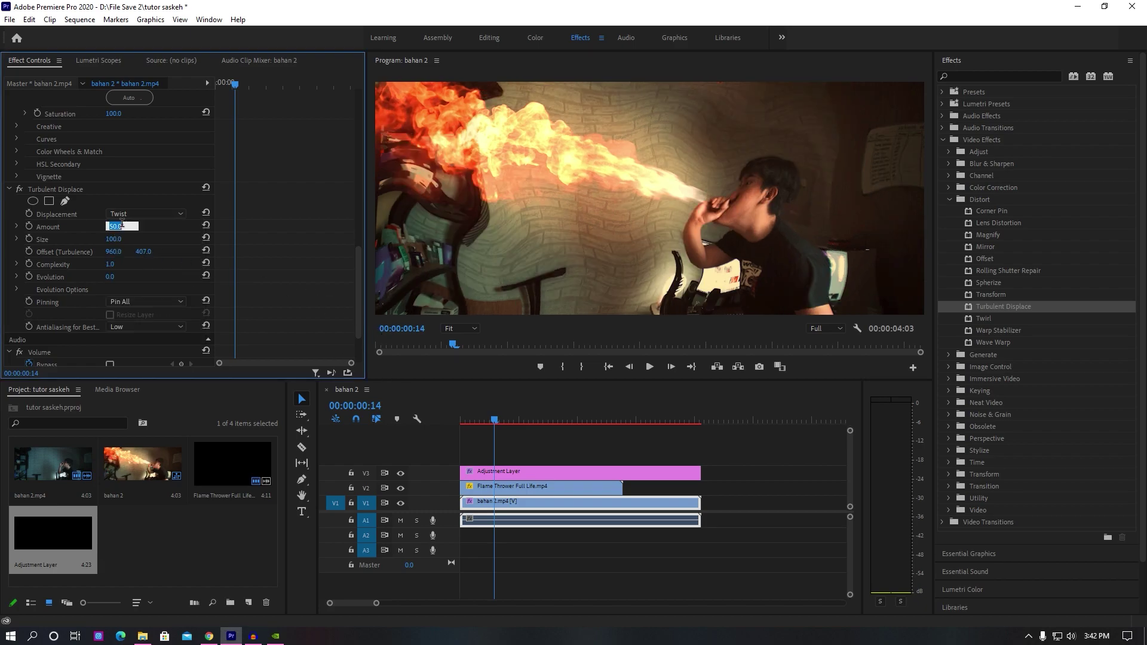
pyautogui.write('2')
pyautogui.click(119, 241)
pyautogui.write('25')
pyautogui.press('Return')
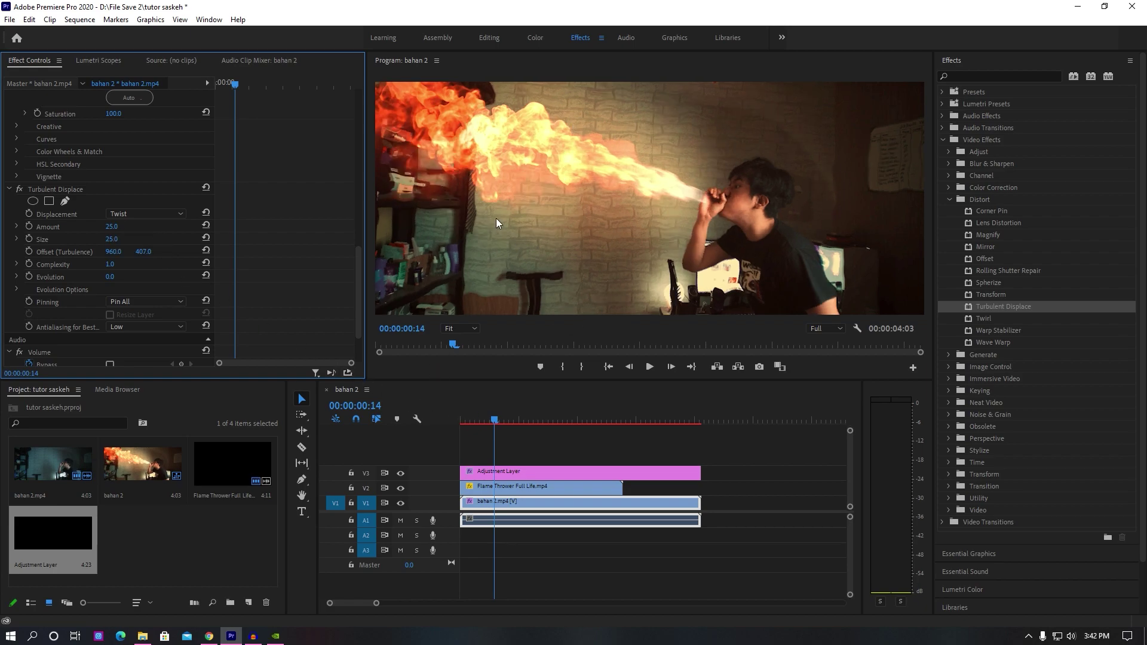
# Add an ellipse mask to Turbulent Displace, moving and rotating it over the flame
pyautogui.click(35, 202)
pyautogui.click(616, 178)
pyautogui.moveTo(616, 178); pyautogui.dragTo(419, 113)
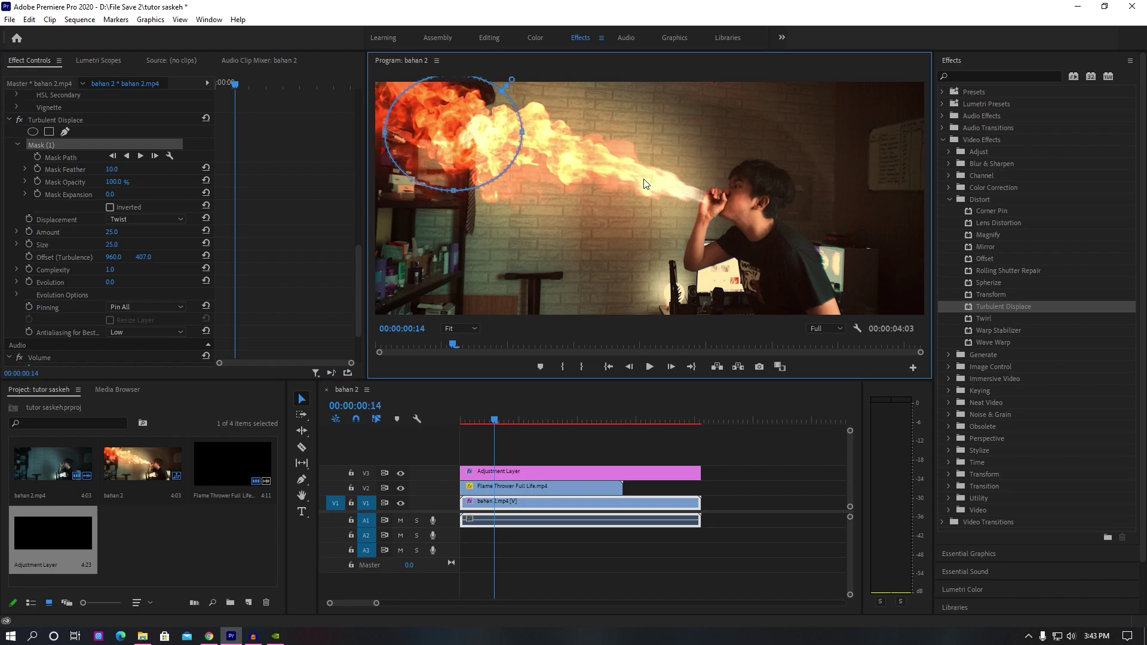
pyautogui.moveTo(461, 134); pyautogui.dragTo(452, 126)
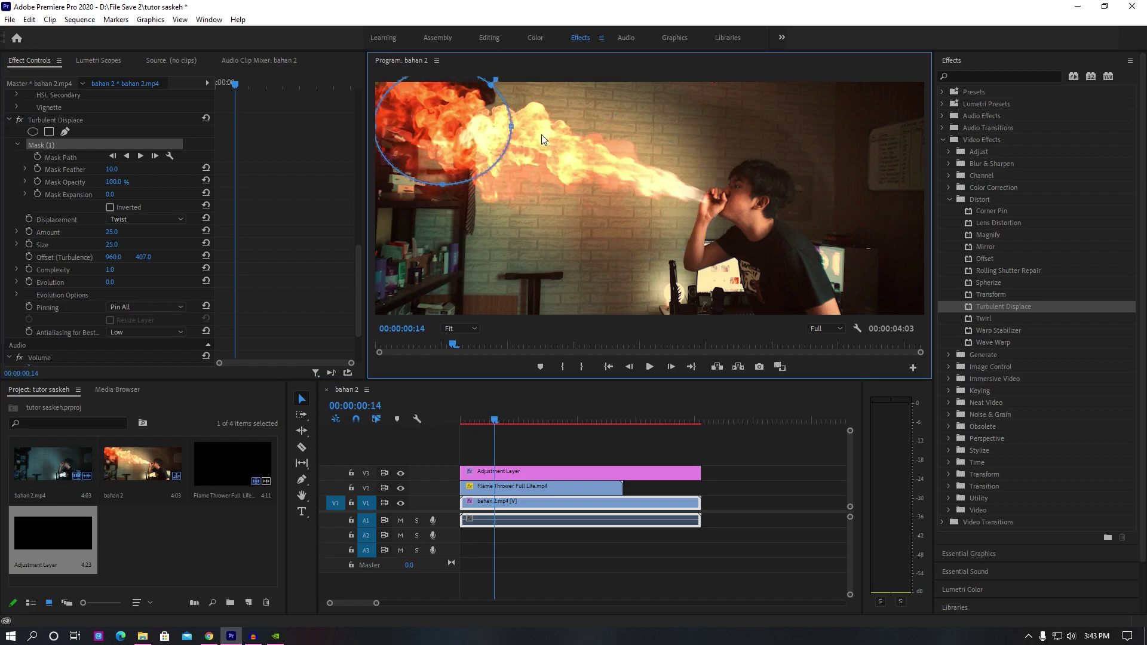
pyautogui.moveTo(521, 141)
pyautogui.mouseDown()
pyautogui.moveTo(519, 154)
pyautogui.moveTo(663, 193)
pyautogui.mouseUp()
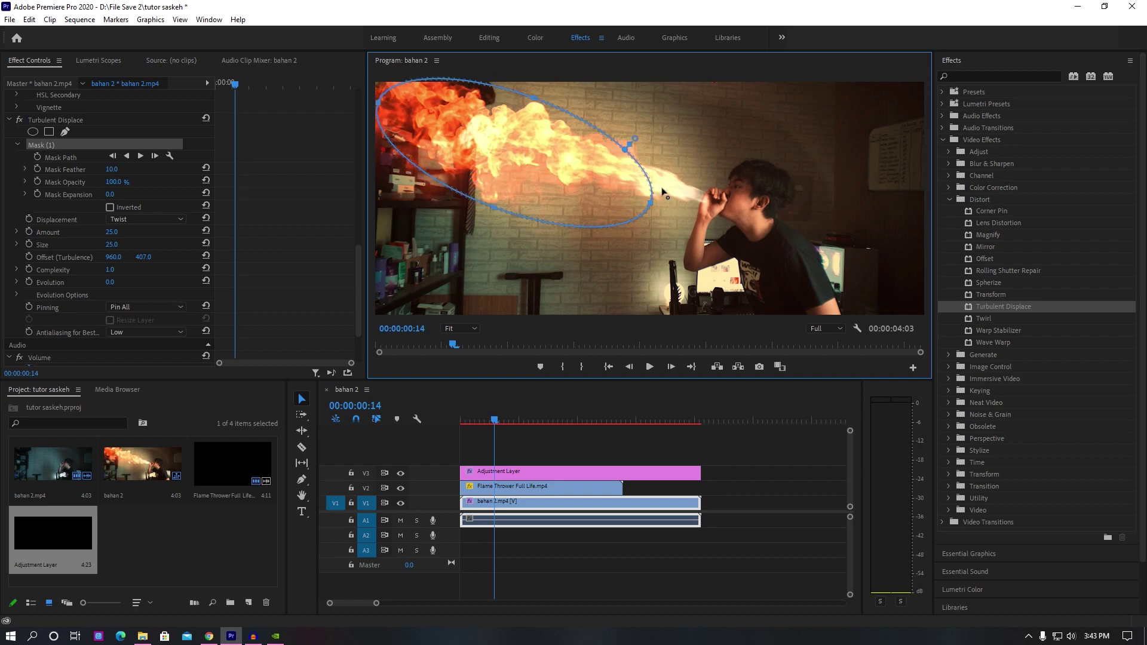
# Stretch the mask from the mouth past the frame edge, feather it to 77, and rewind
pyautogui.moveTo(663, 193); pyautogui.dragTo(700, 199)
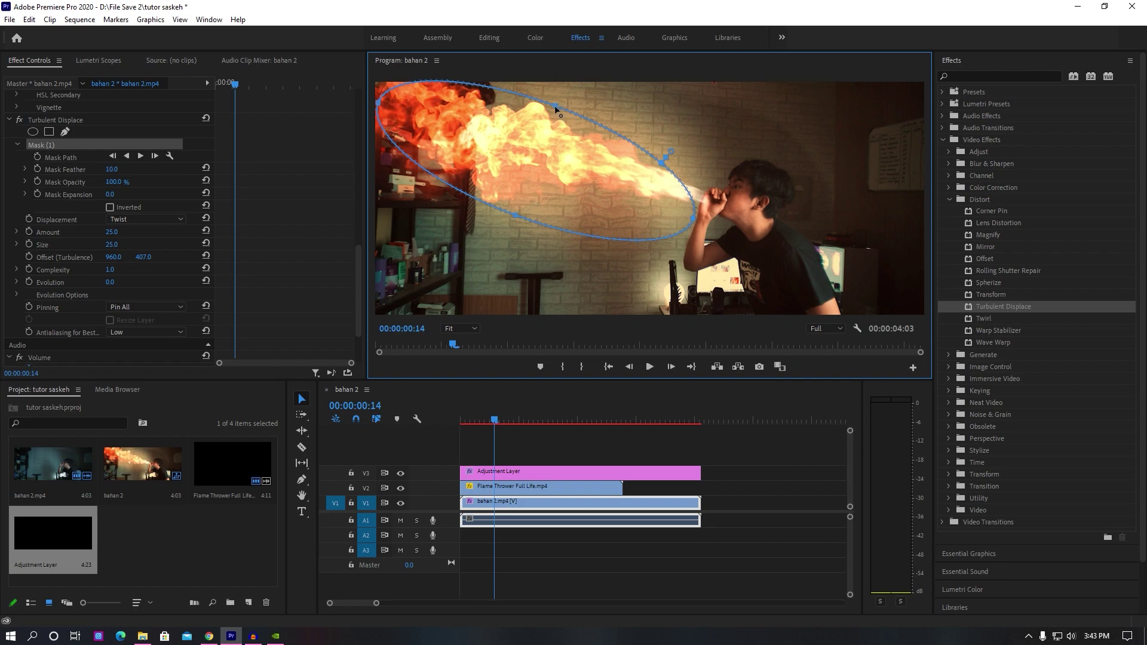
pyautogui.moveTo(564, 102); pyautogui.dragTo(564, 95)
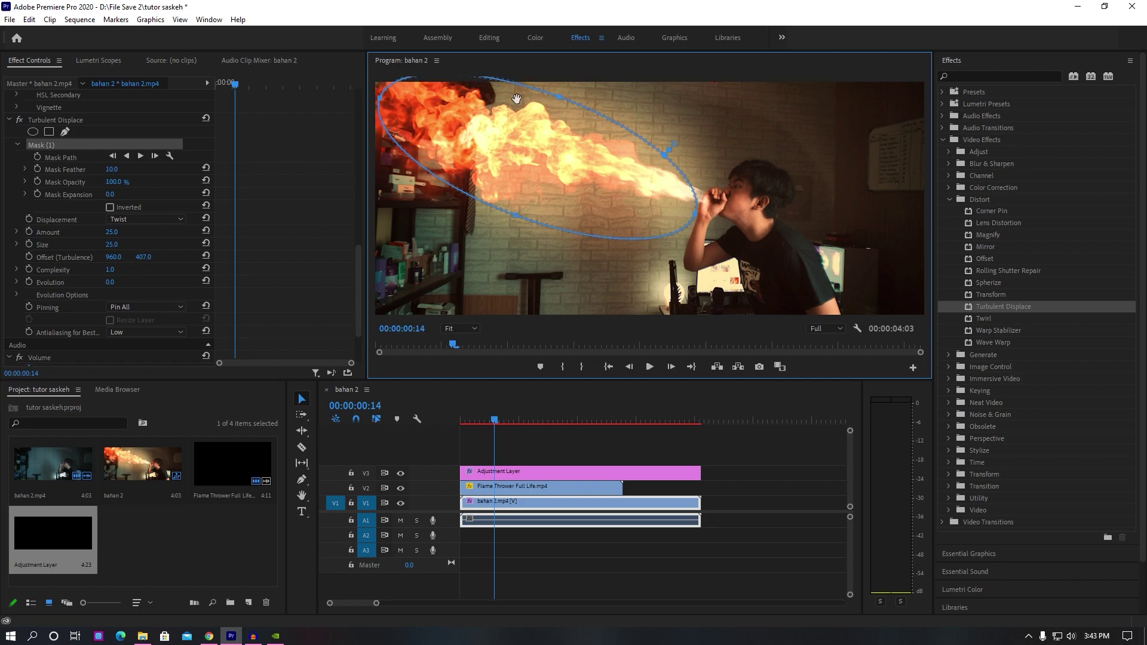
pyautogui.moveTo(380, 100); pyautogui.dragTo(369, 102)
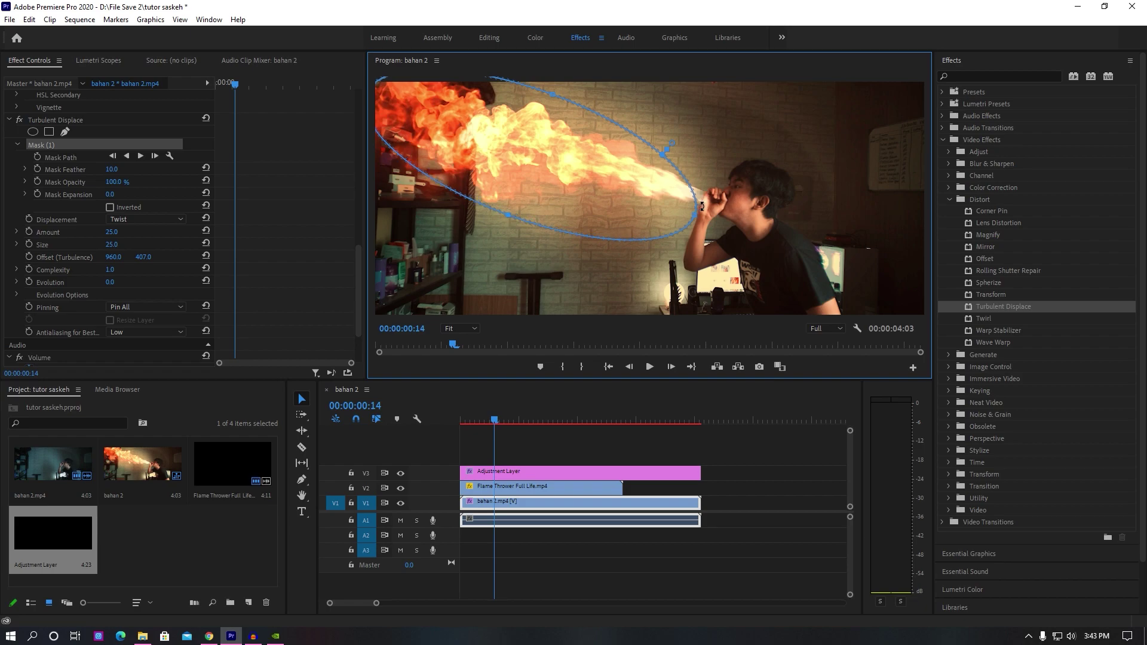
pyautogui.moveTo(703, 200); pyautogui.dragTo(700, 198)
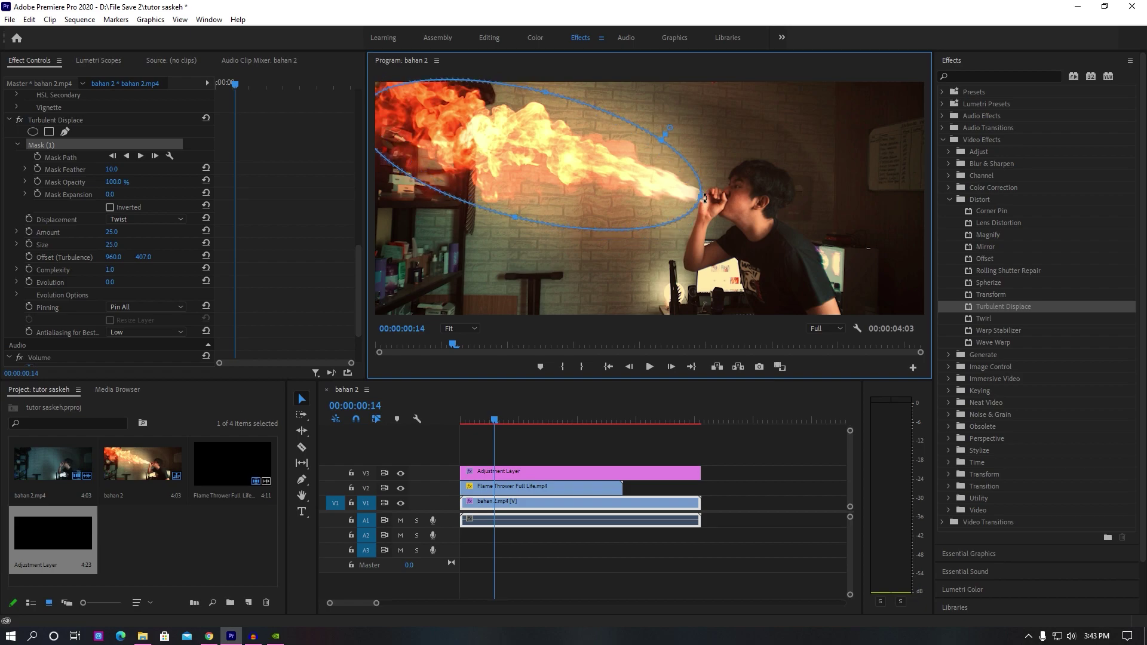
pyautogui.moveTo(111, 169); pyautogui.dragTo(140, 170)
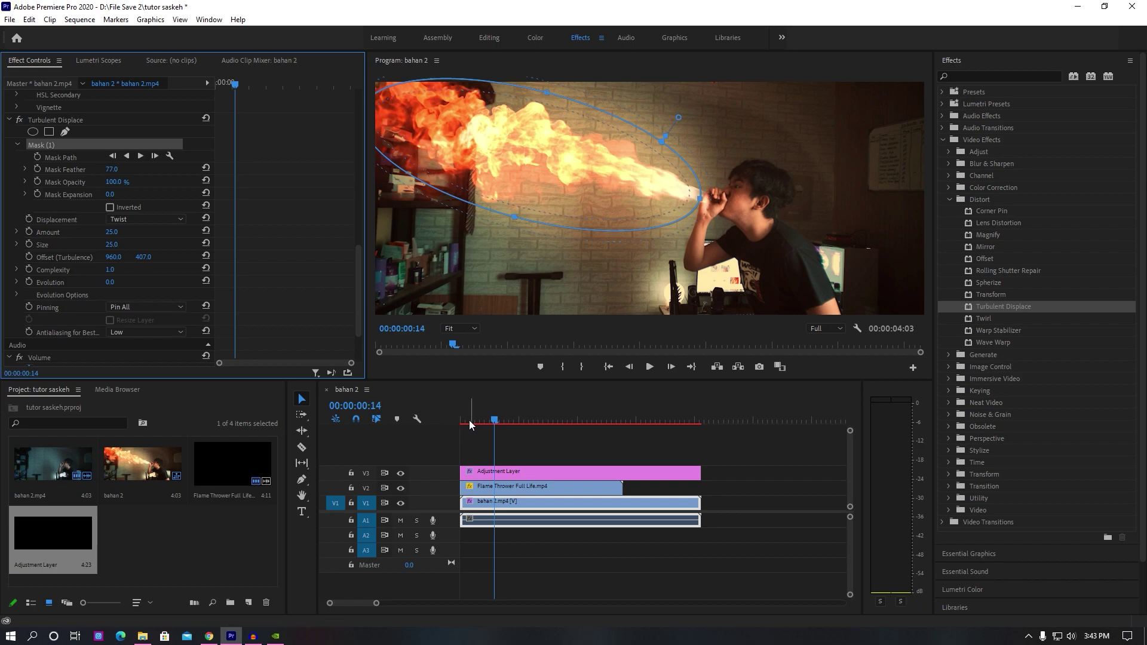
pyautogui.moveTo(470, 423); pyautogui.dragTo(460, 423)
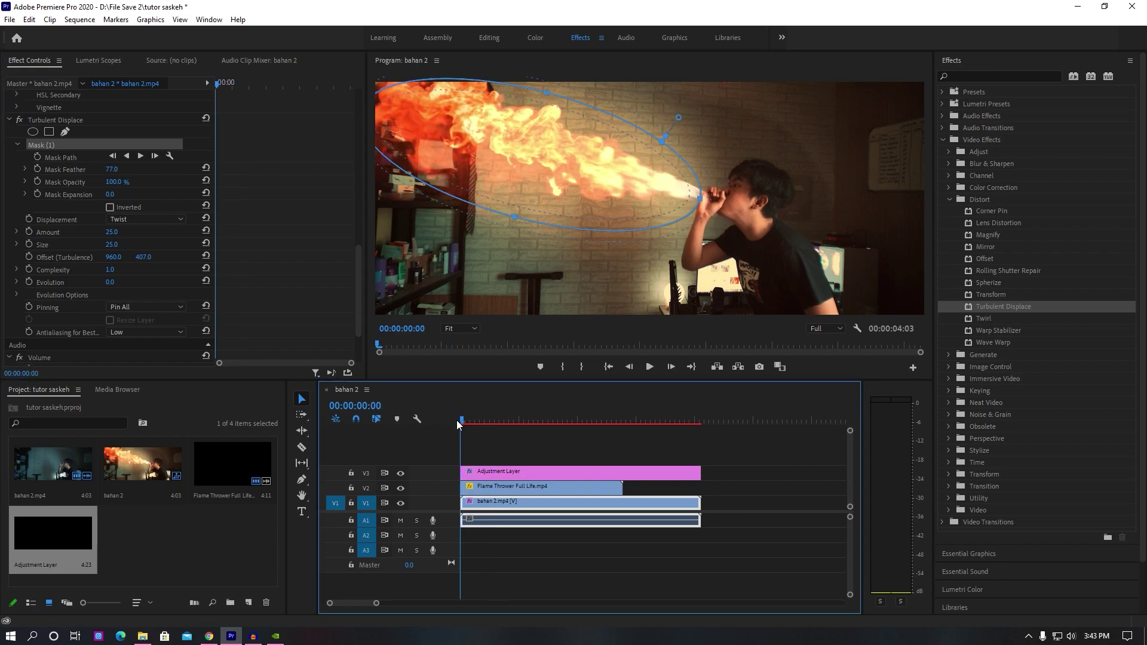
# Keyframe Offset (Turbulence) from 960 at the start to X 1300 at 00:00:01:20
pyautogui.click(29, 258)
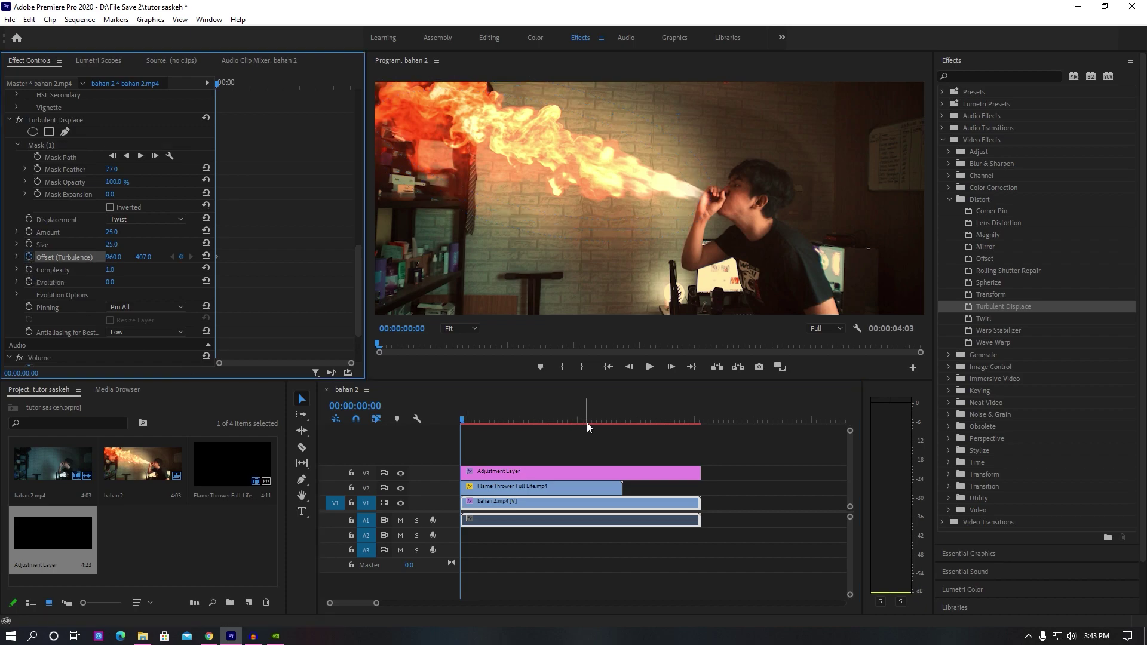
pyautogui.moveTo(606, 424); pyautogui.dragTo(568, 418)
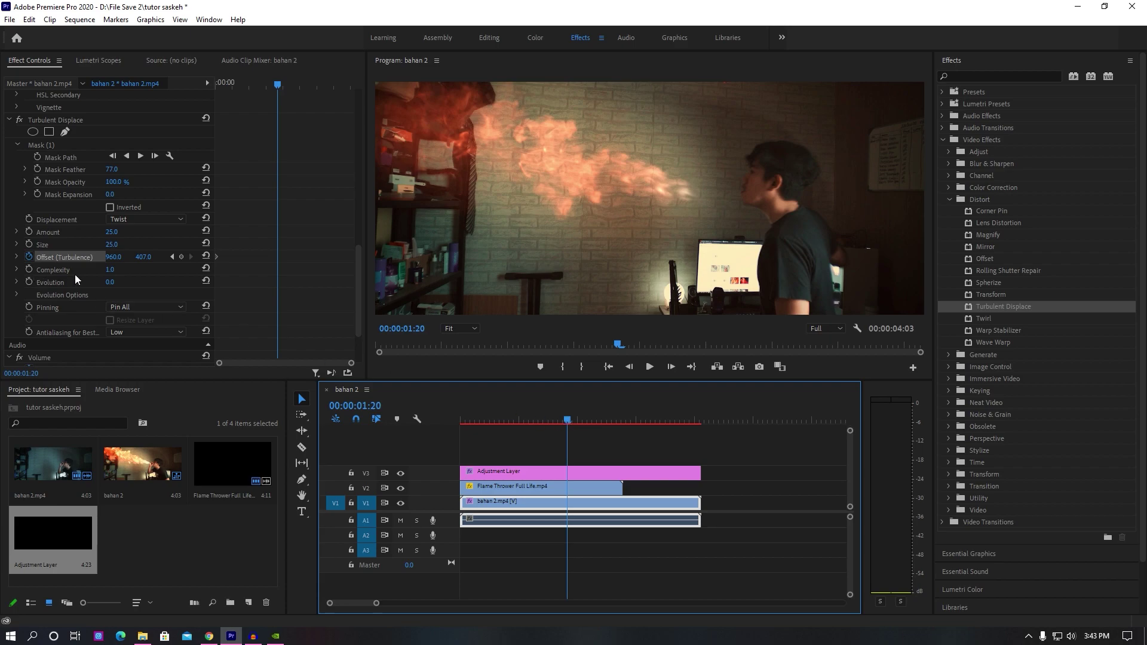
pyautogui.click(117, 256)
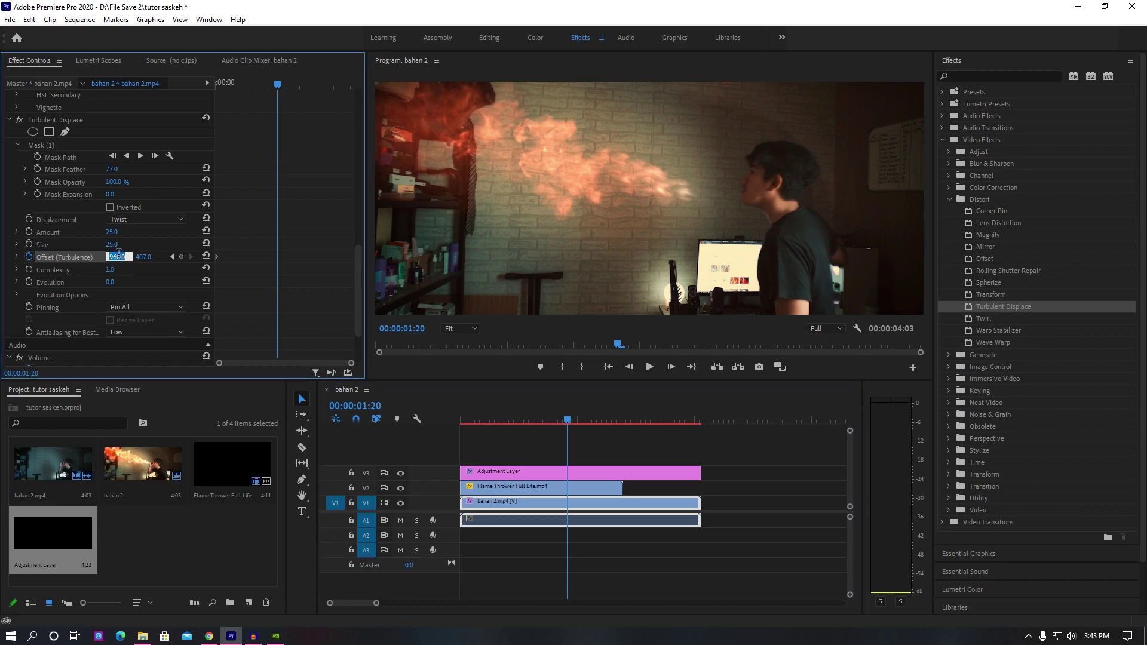
pyautogui.write('1300')
pyautogui.press('Return')
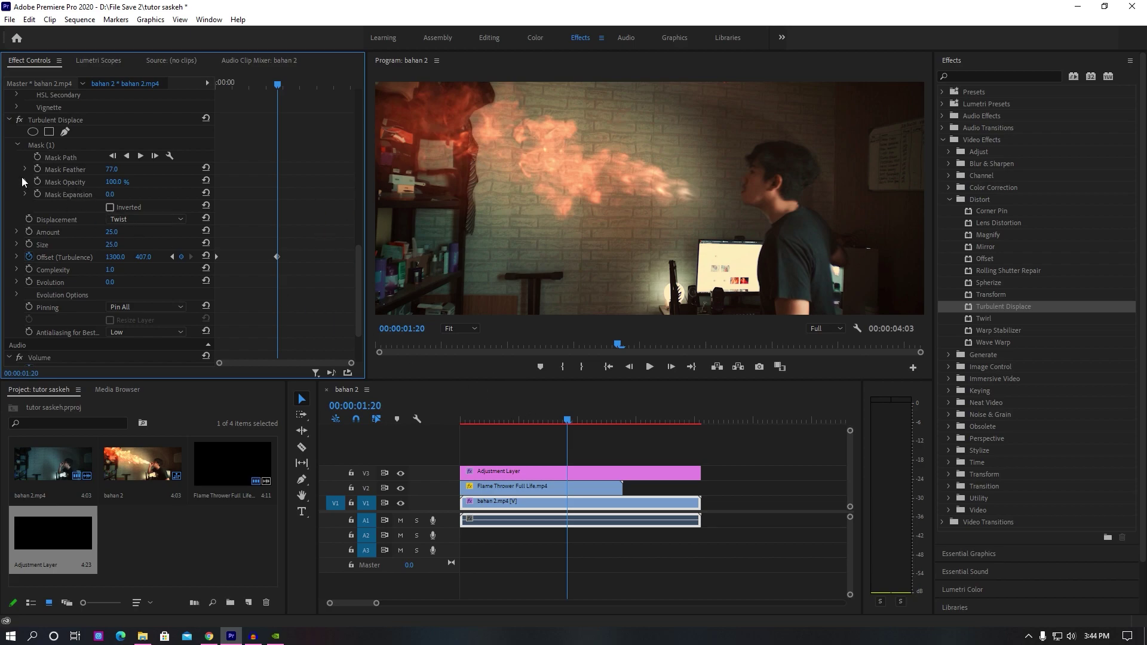
# Keyframe the Turbulent Displace mask opacity from 100% at 1:20 to 0% at 2:00
pyautogui.click(37, 182)
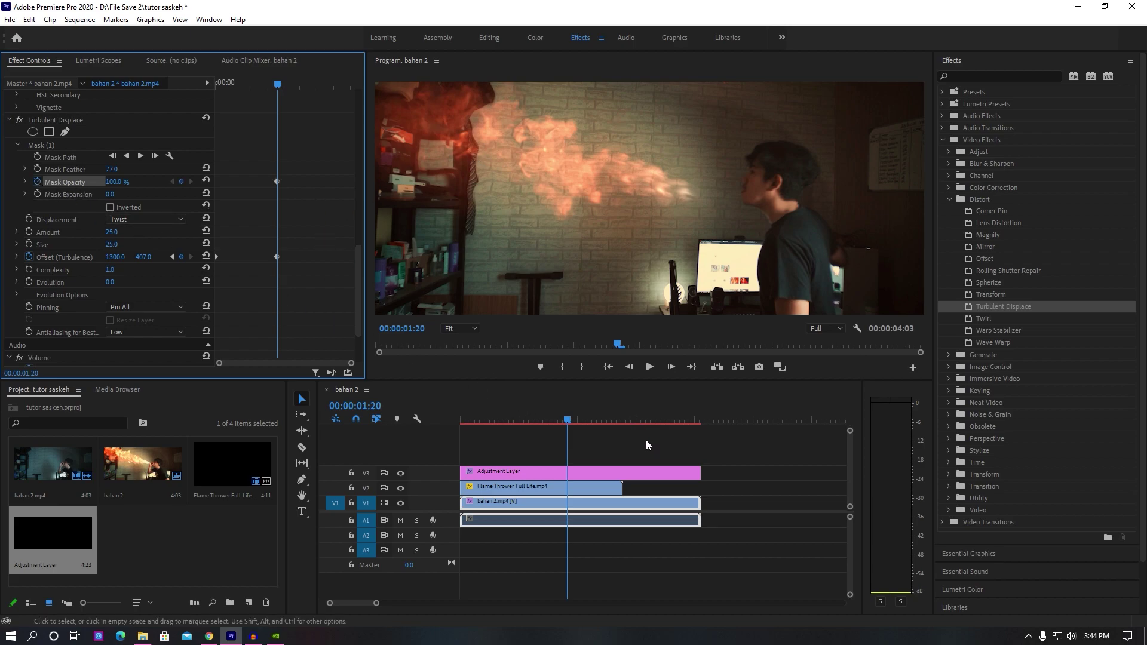
pyautogui.moveTo(572, 419); pyautogui.dragTo(582, 419)
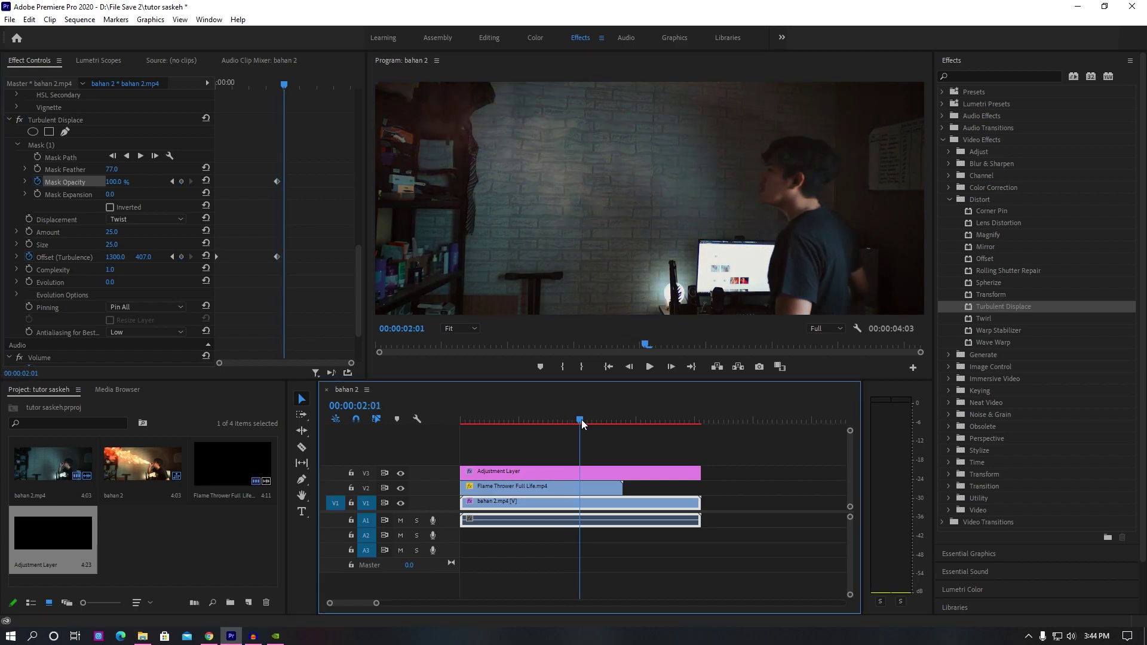
pyautogui.moveTo(583, 420); pyautogui.dragTo(580, 420)
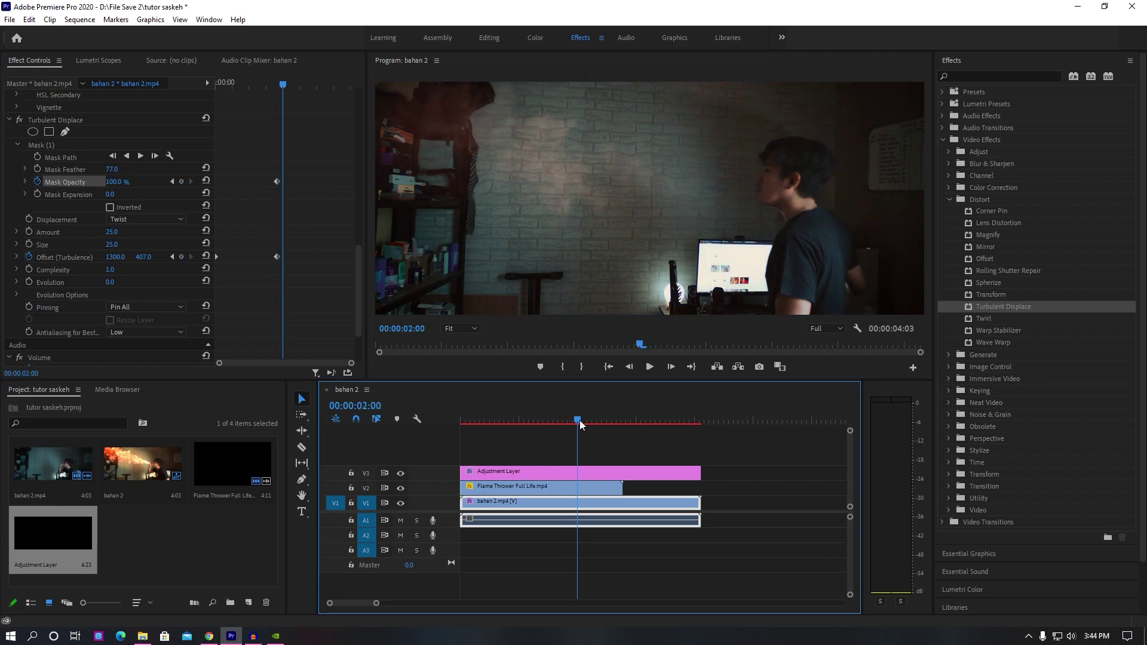
pyautogui.click(126, 180)
pyautogui.write('0')
pyautogui.press('Return')
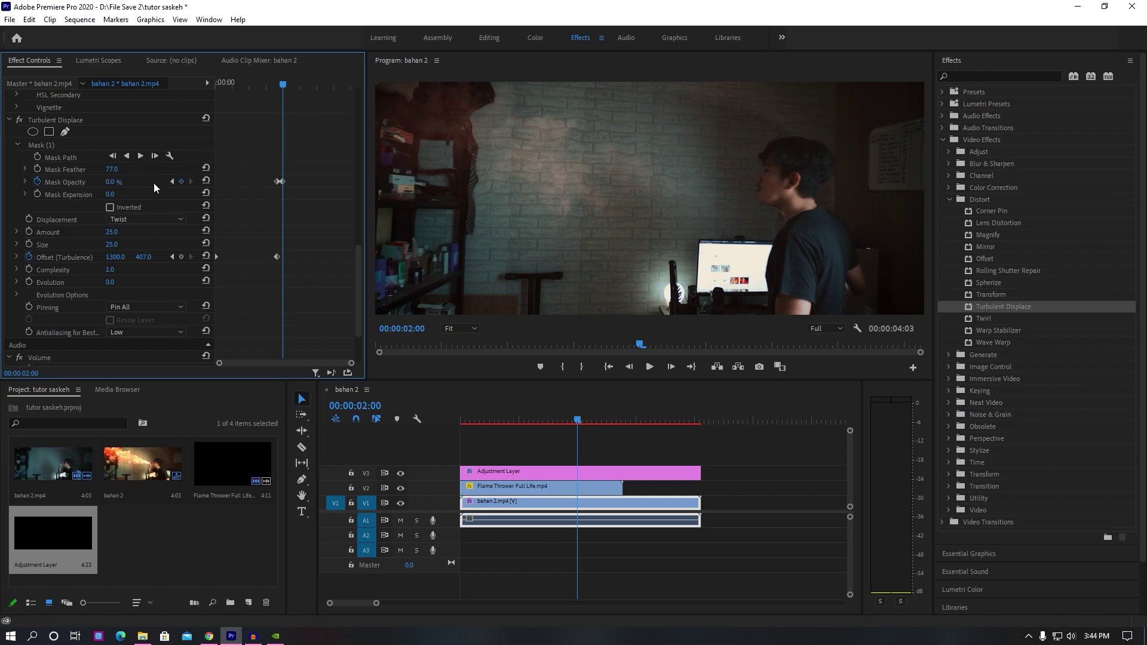
pyautogui.click(541, 414)
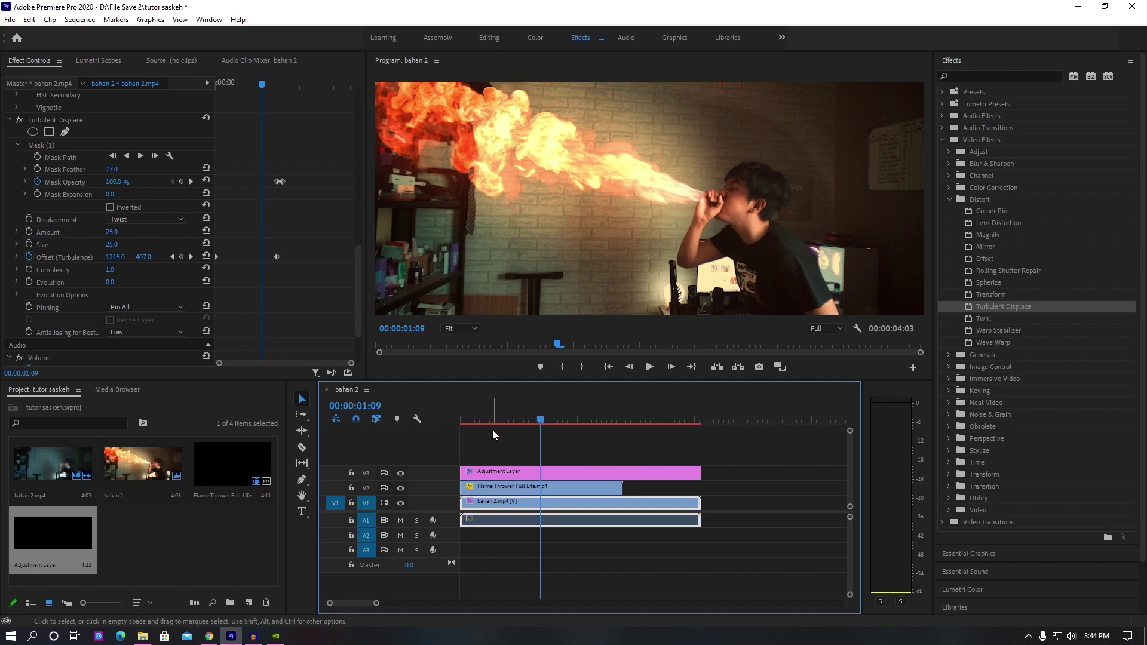
# Render the work-area preview and play the finished flame shot back to review the fades
pyautogui.press('Return')
pyautogui.click(494, 420)
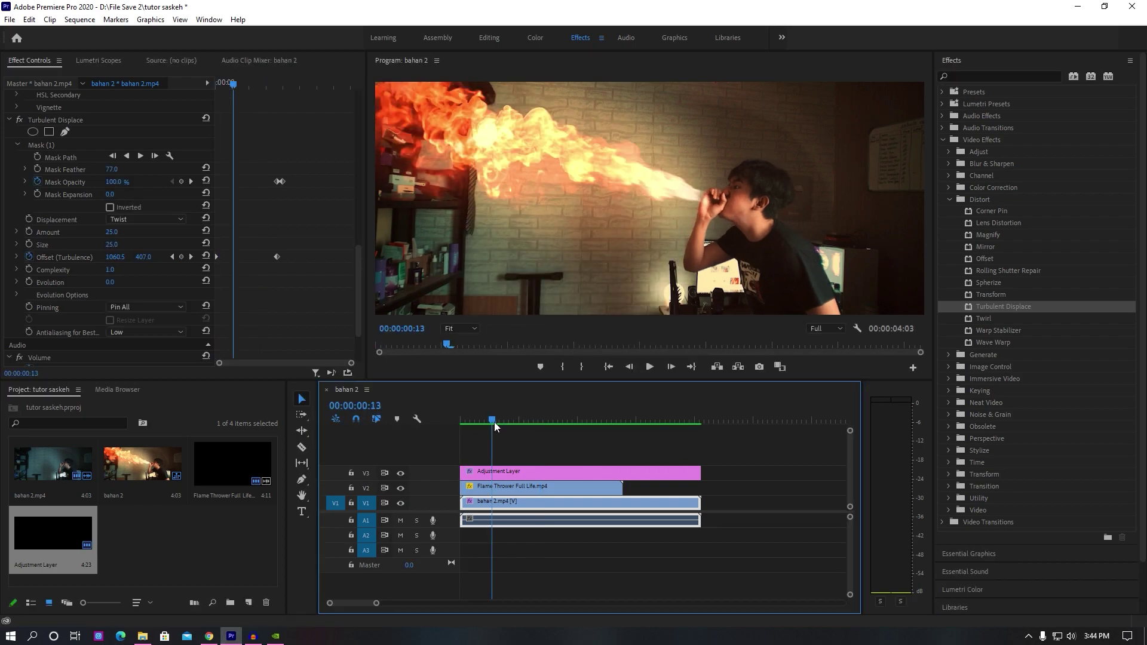
pyautogui.press('space')
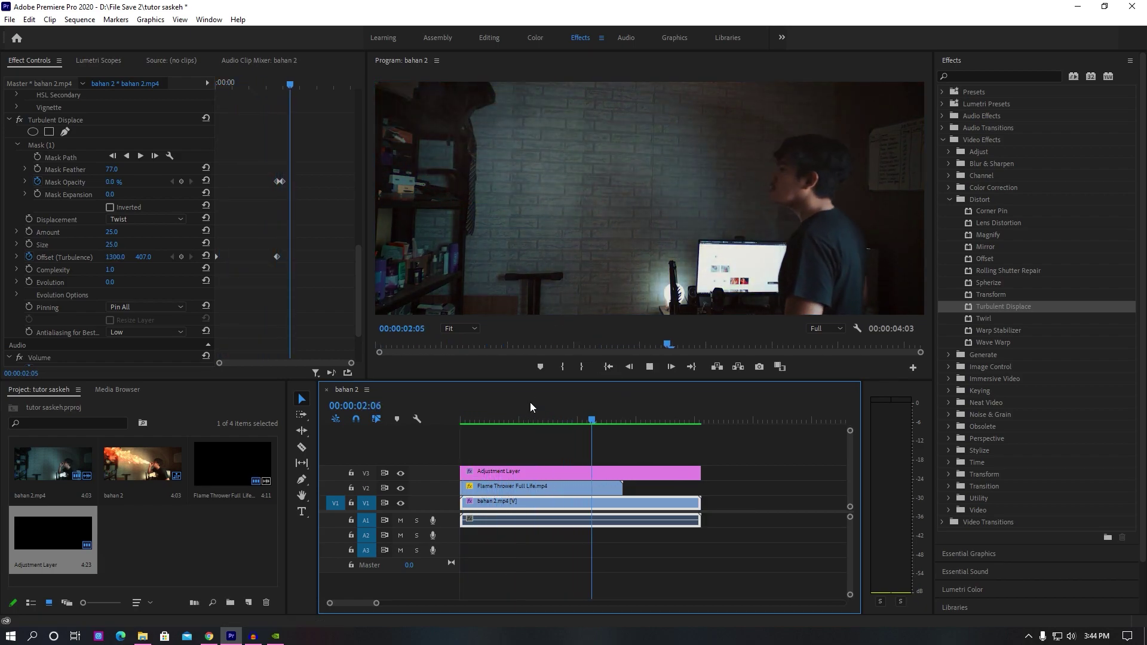
pyautogui.moveTo(589, 421)
pyautogui.mouseDown()
pyautogui.moveTo(600, 428)
pyautogui.moveTo(372, 425)
pyautogui.mouseUp()
pyautogui.press('space')
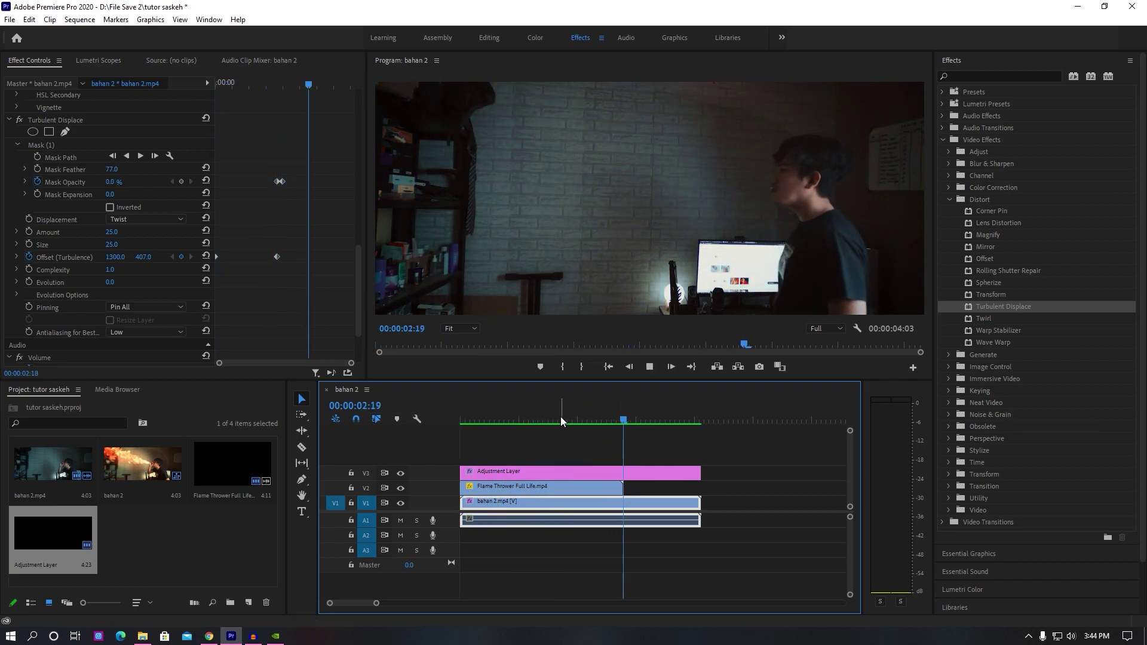
pyautogui.moveTo(556, 414); pyautogui.dragTo(439, 414)
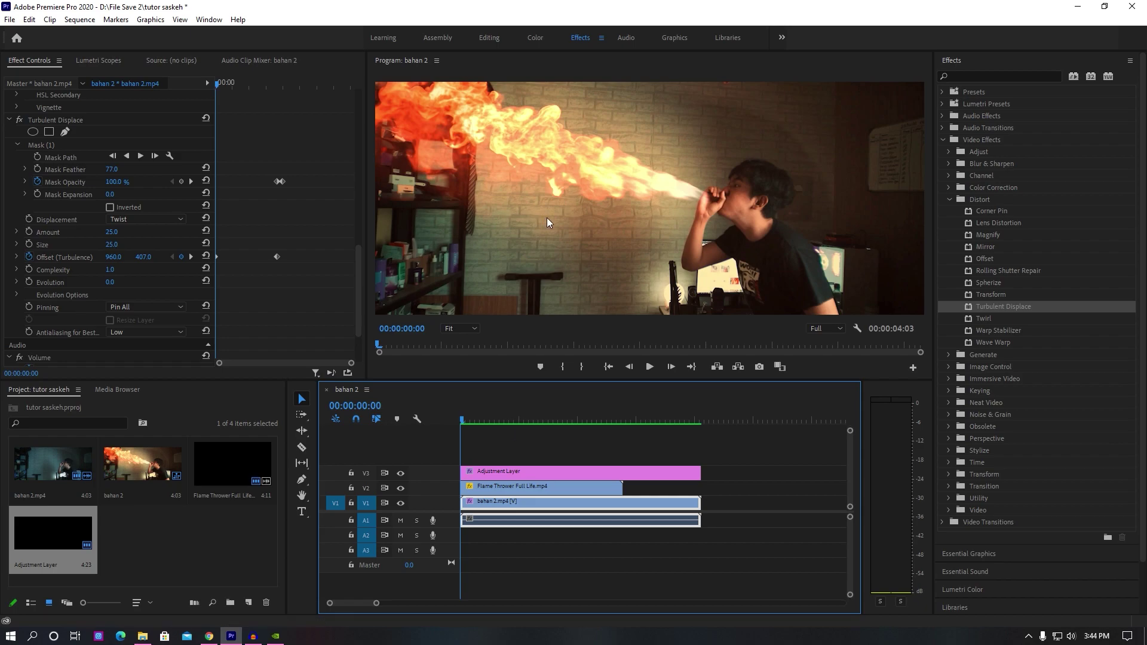
pyautogui.press('space')
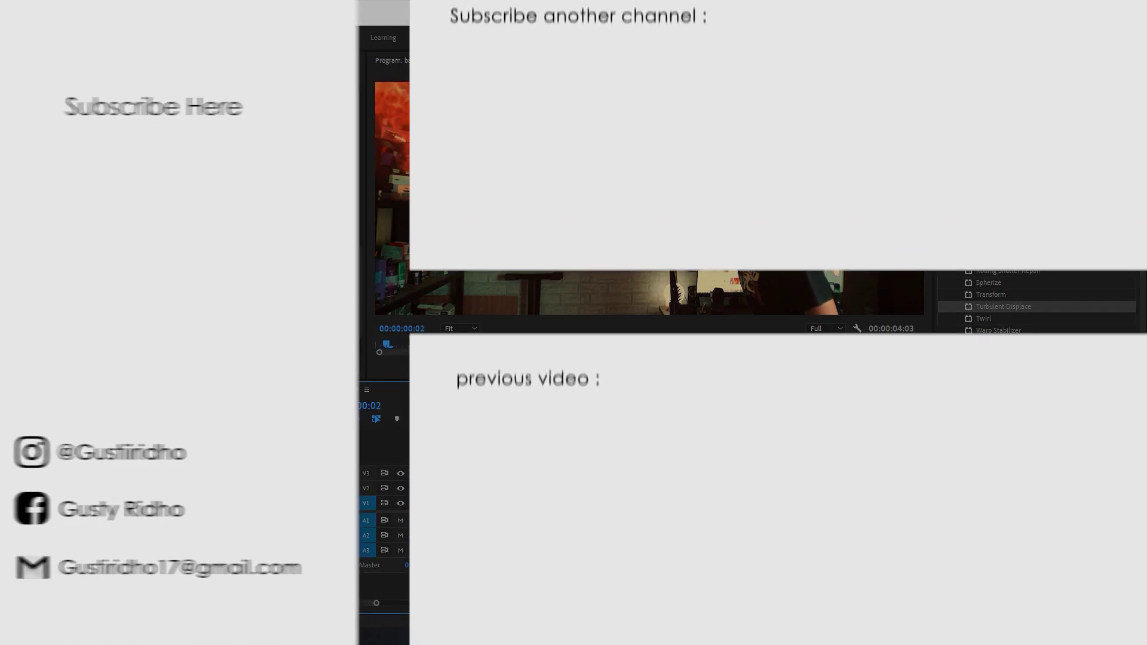